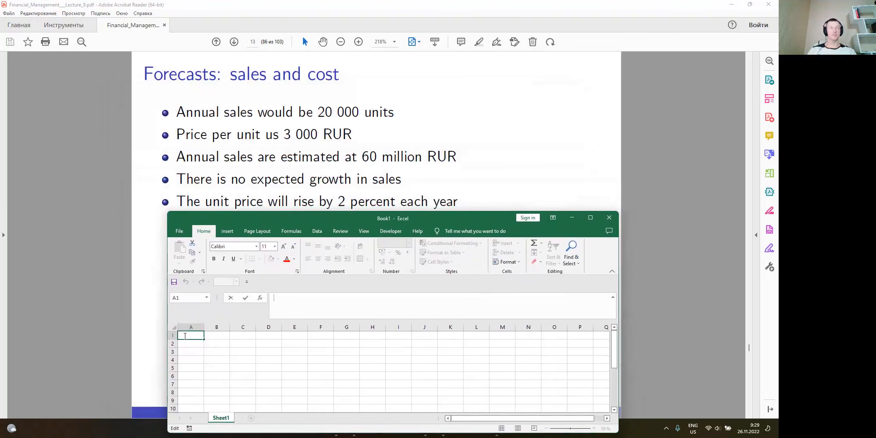
Enter the sales assumption in row 1: label "Sales" in A1, 20000 in B1 and "units" in C1
click(243, 375)
click(186, 334)
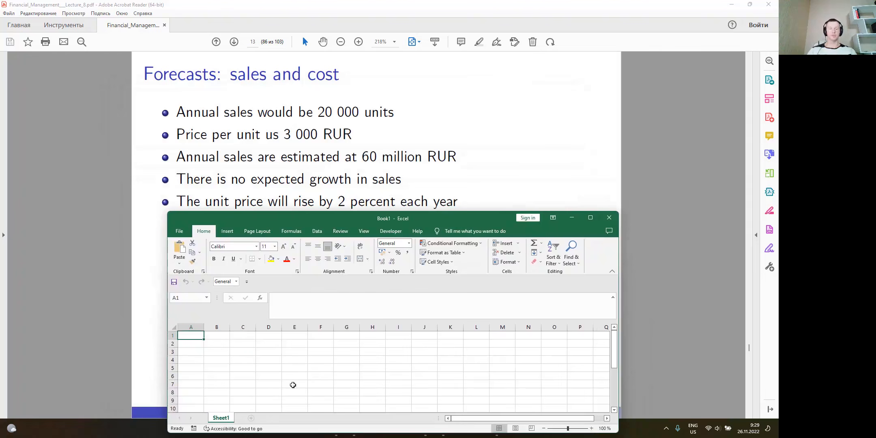
text(Sales)
key(Tab)
text(20000)
key(Return)
key(Right)
key(Right)
key(Up)
text(units)
key(Return)
Enter the price assumption in row 2: label "Price" in A2, 3000 in B2 and "RUR" in C2
key(Left)
key(Left)
text(Pr)
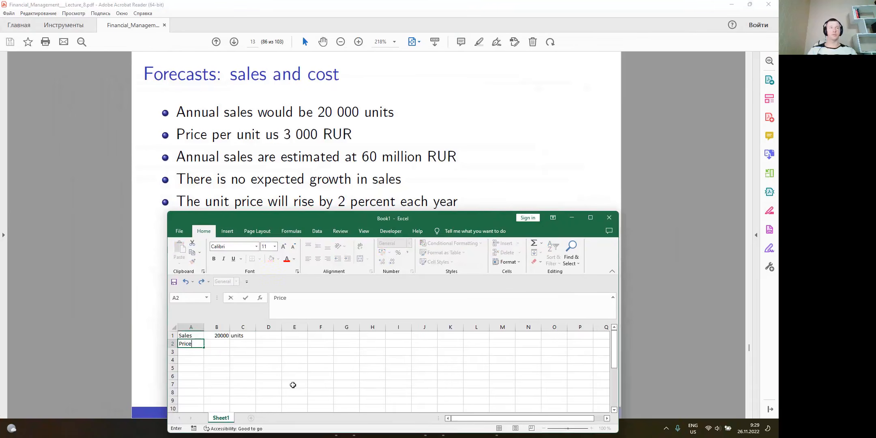
text(ice)
key(Tab)
text(20)
key(BackSpace)
key(BackSpace)
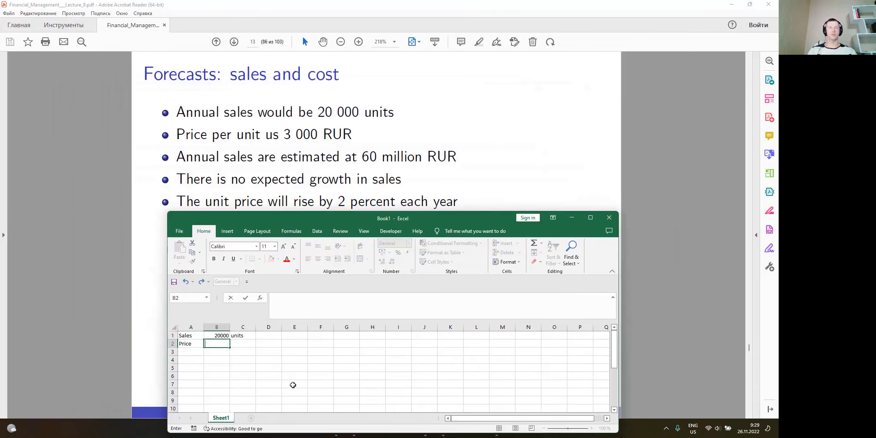
text(3000)
key(Tab)
text(RUR)
key(Return)
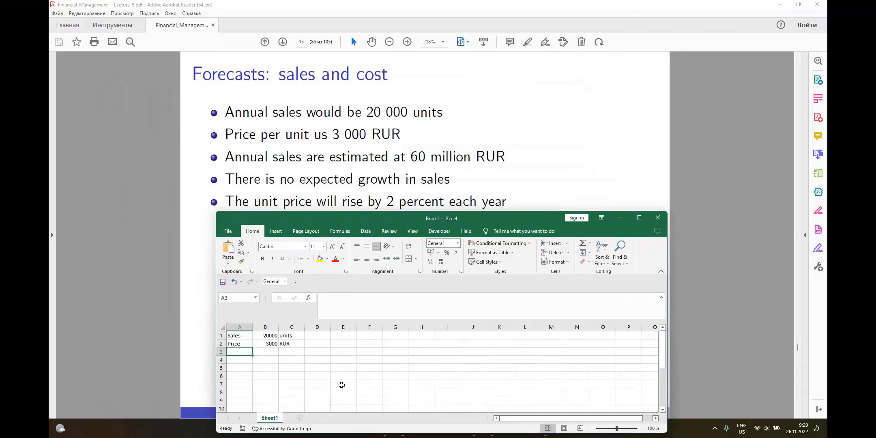
Add the growth assumption in row 3, with the label "Growth" in A3 and 0% in B3
text(Gor)
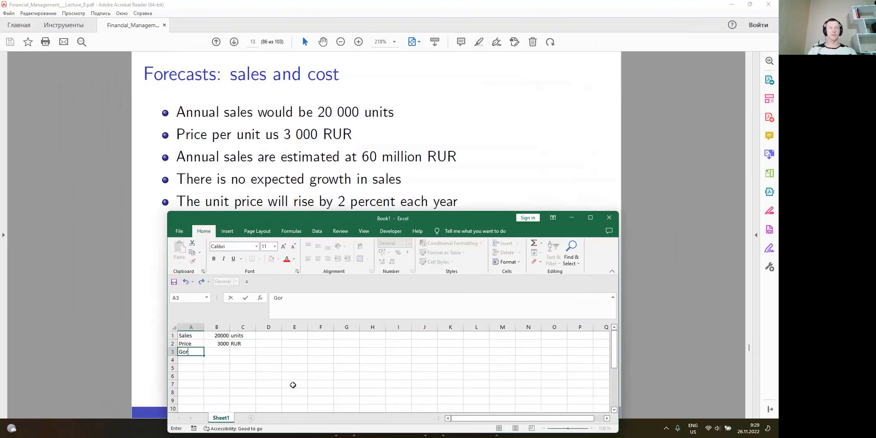
text(owth)
key(Tab)
text(0)
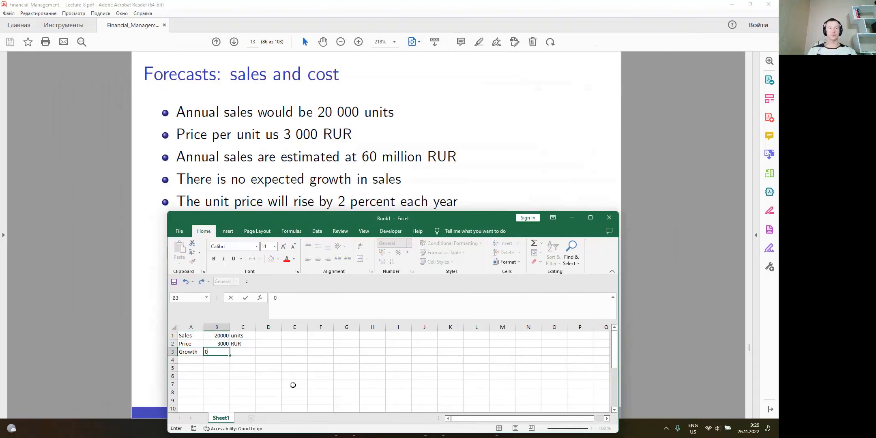
text(%)
key(Return)
Add the inflation assumption in row 4, with the label "Inflation" in A4 and 2% in B4
key(Left)
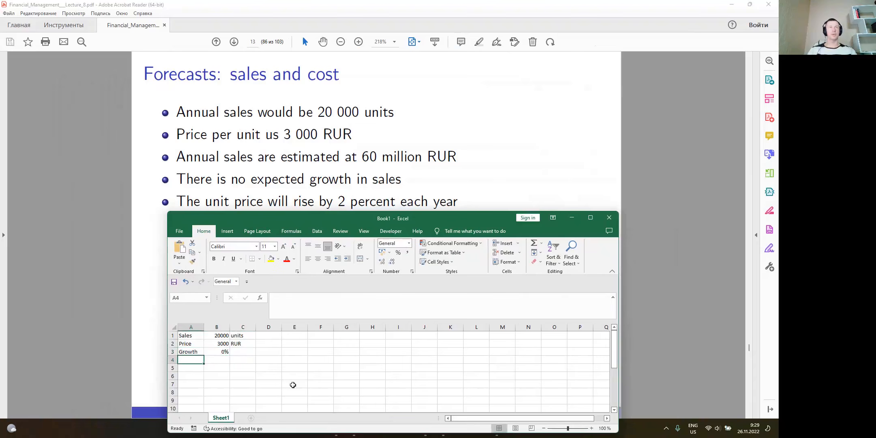
text(Inflatino)
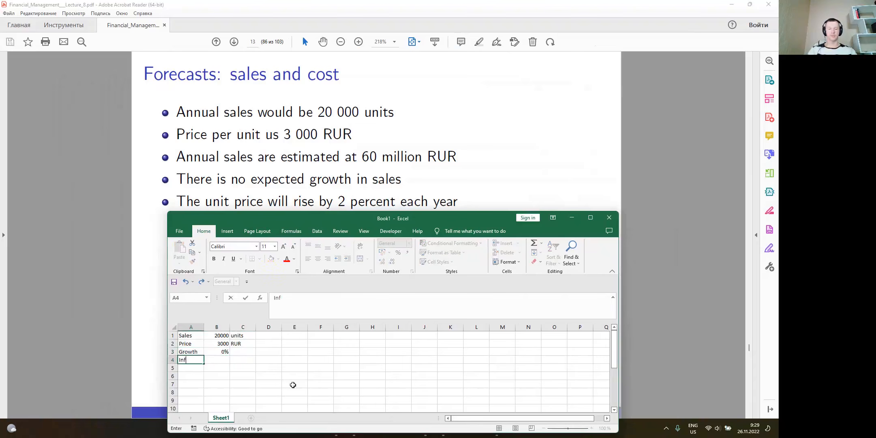
key(Tab)
key(Left)
text(Inflation)
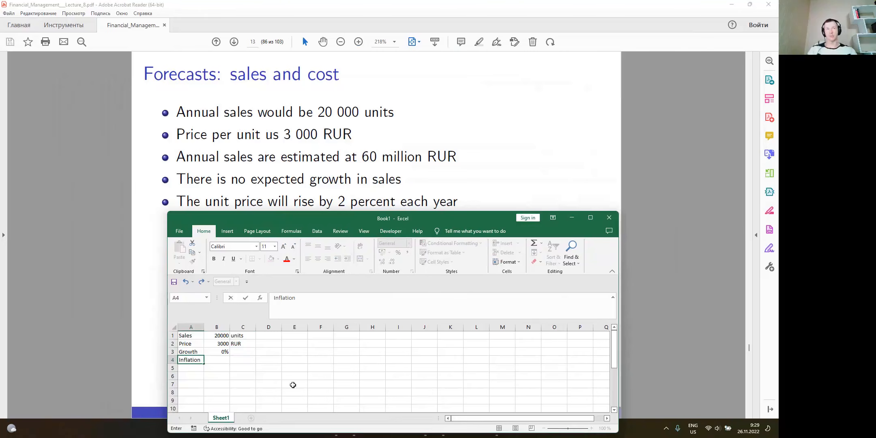
key(Tab)
text(2%)
key(Right)
key(Right)
key(Right)
key(Right)
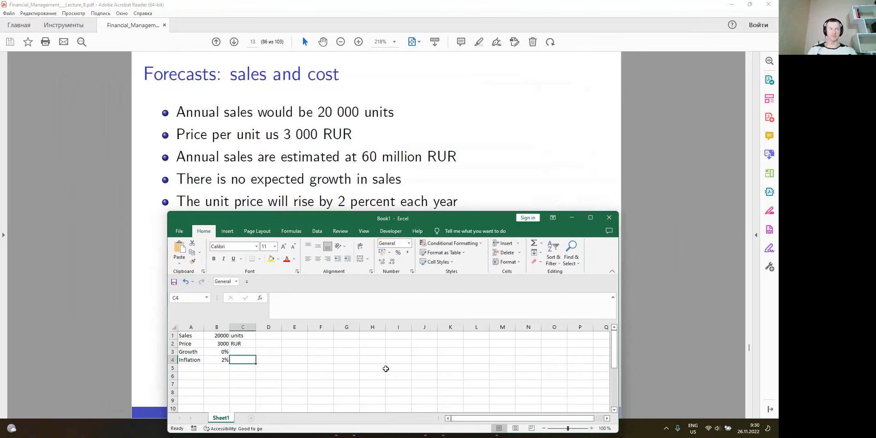
key(Down)
key(Down)
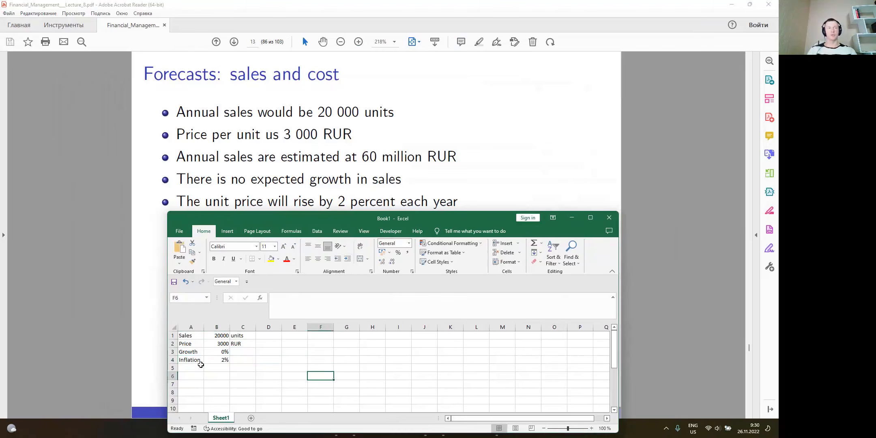
Move the workbook window up over the slide and make it taller so more rows show
drag(305, 220, 340, 72)
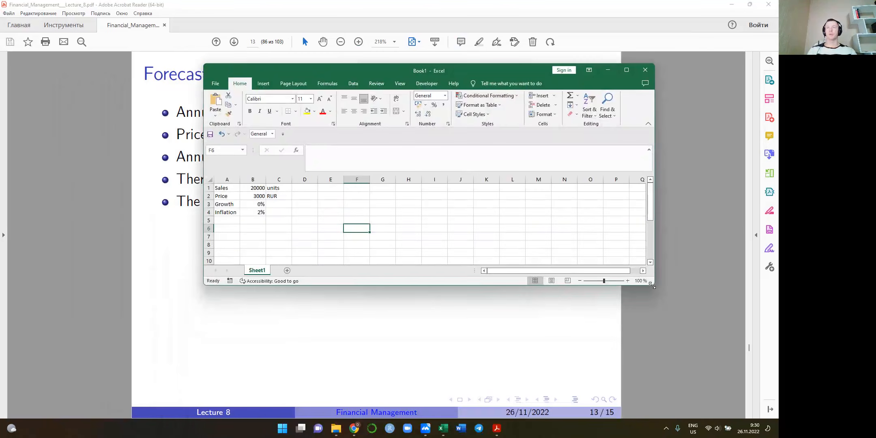
drag(653, 285, 585, 419)
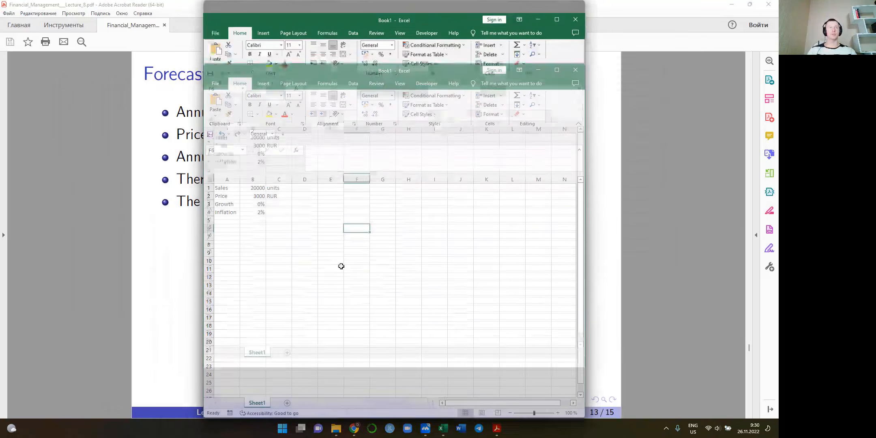
scroll(291, 262, down, 2)
scroll(267, 223, up, 2)
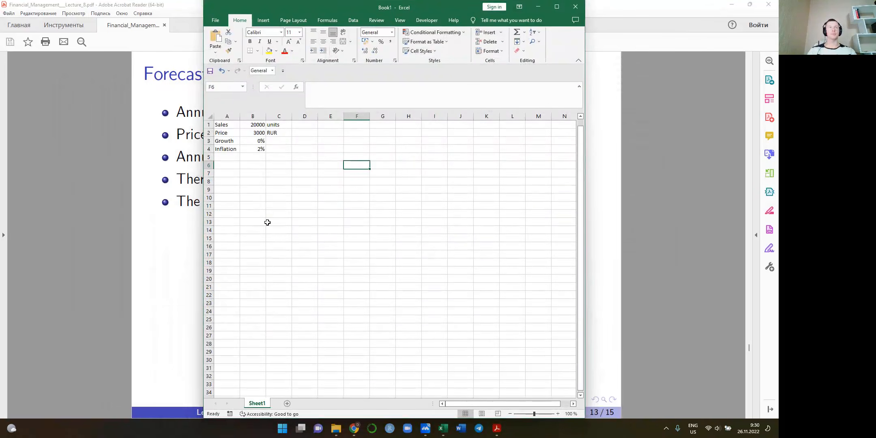
Label cell A14 "Year" to start the forecast table below the assumptions
click(229, 229)
text(Year)
key(Return)
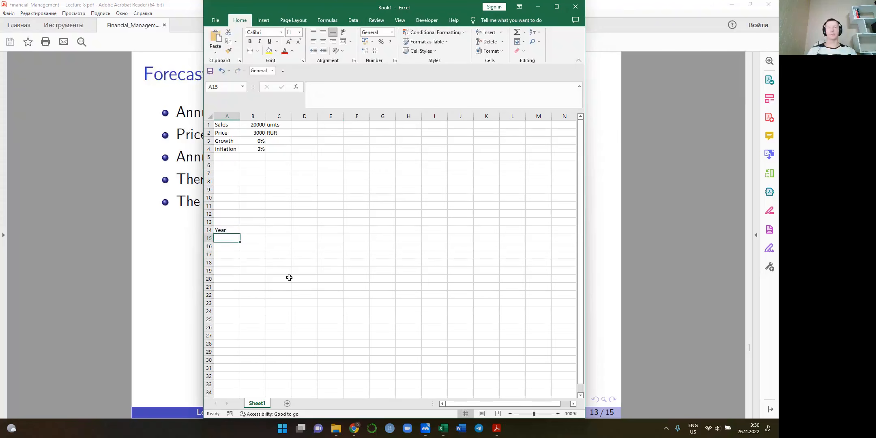
Fill the Year row with the values 0, 1, 2, 3 and 4 in cells B14 to F14
key(Up)
key(Right)
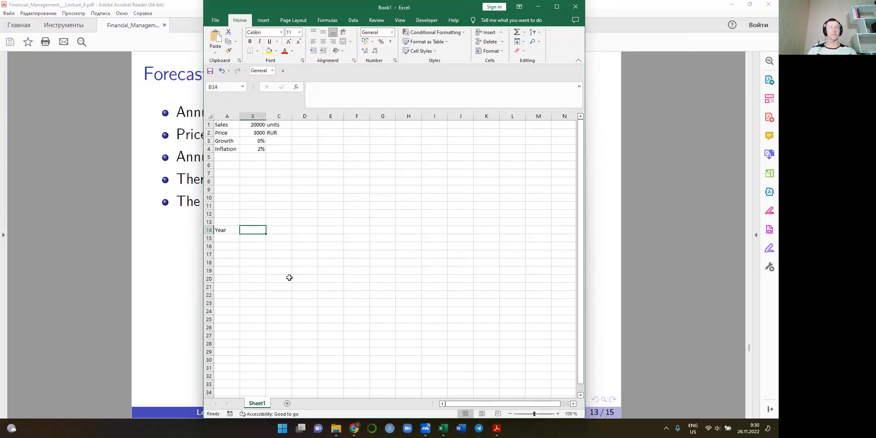
text(0)
key(Tab)
text(1)
key(Tab)
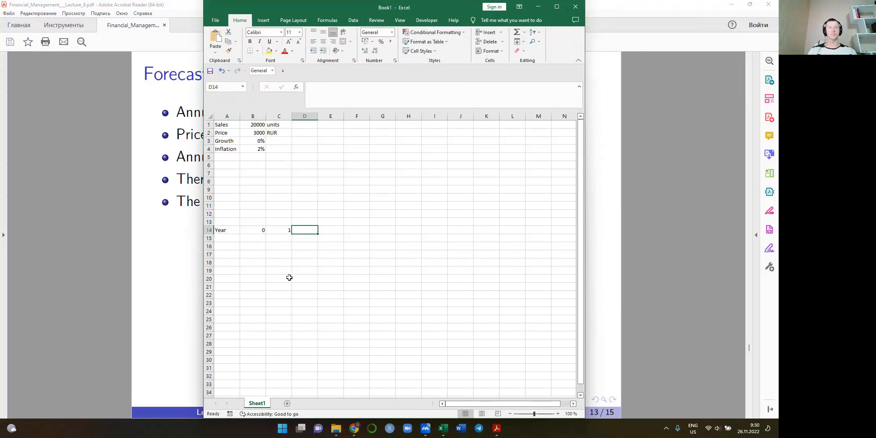
text(2)
key(Tab)
text(3)
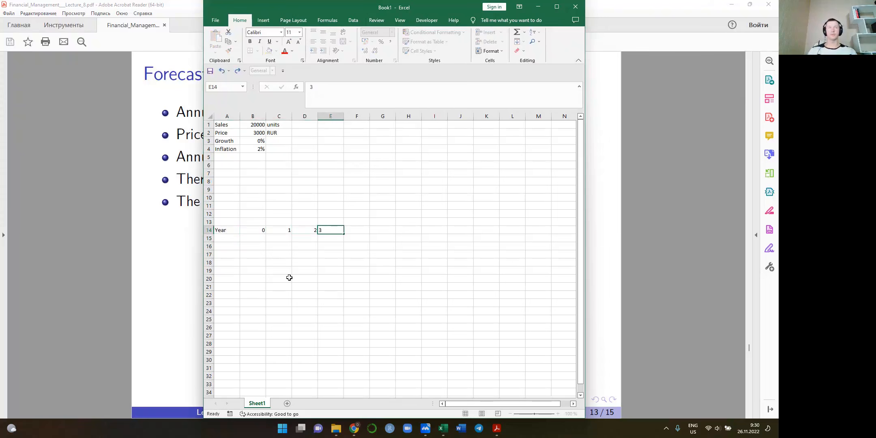
key(Tab)
text(4)
key(Tab)
Label cell A15, directly below Year, "Unit sales"
key(Down)
key(Down)
key(Left)
key(Left)
key(Up)
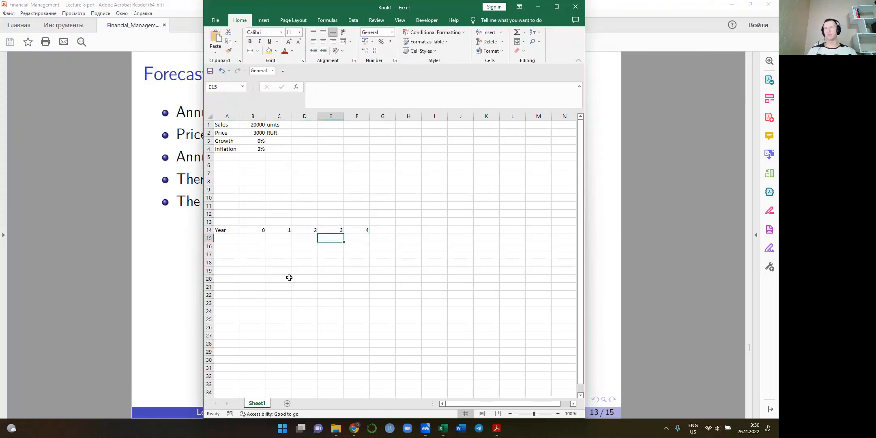
key(Up)
key(Left)
key(Left)
key(Left)
key(Left)
key(Down)
text(Sale)
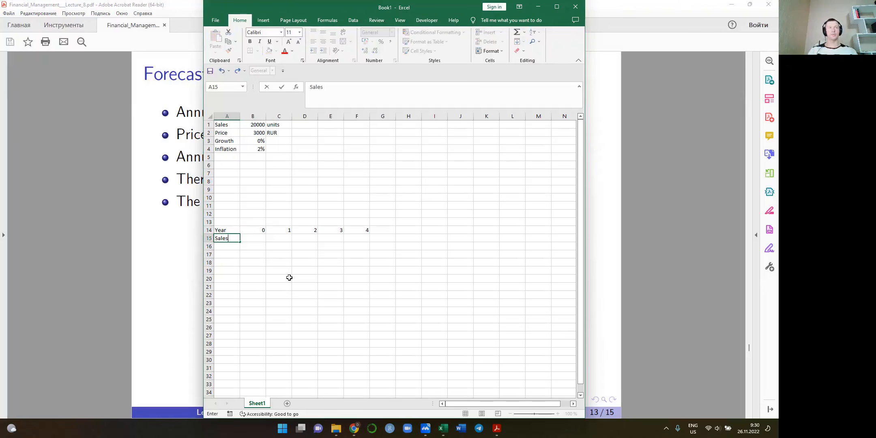
text(Unit s)
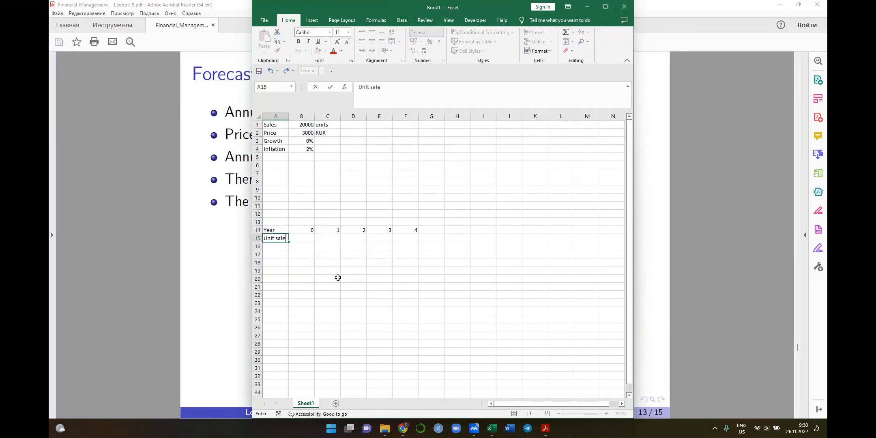
Try to link the year 0 unit sales in B15 to the sales assumption in B1
key(Tab)
text(=)
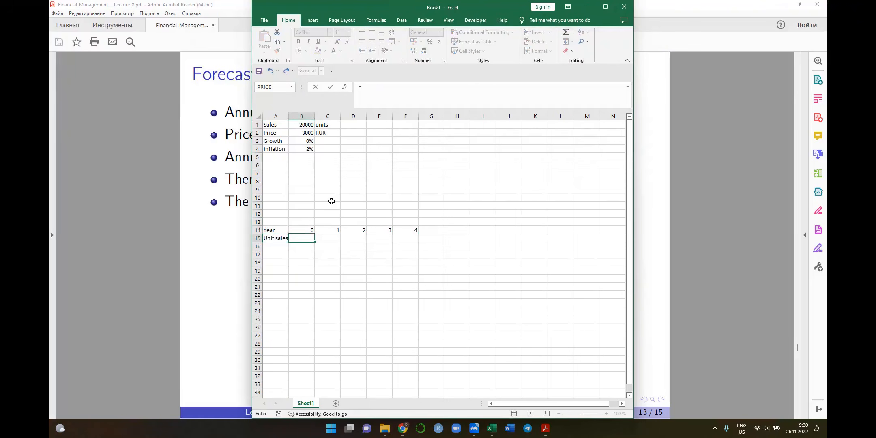
click(303, 124)
key(ctrl+Return)
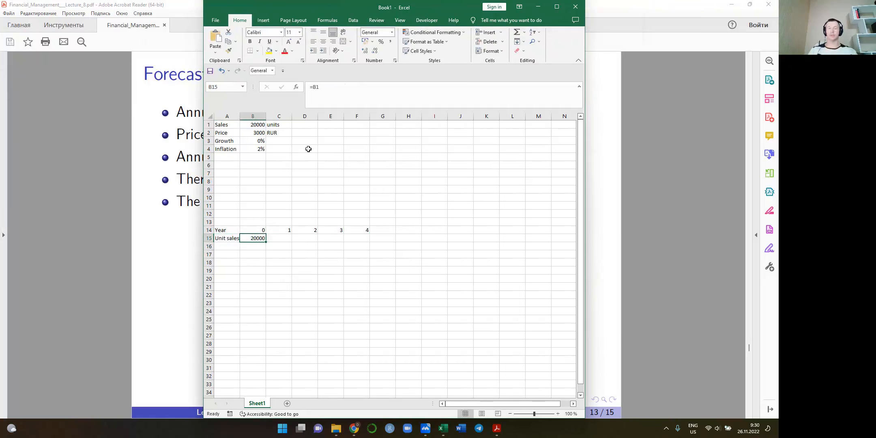
Link the year 1 unit sales in C15 to the sales assumption with the absolute reference =$B$1
key(Right)
text(=)
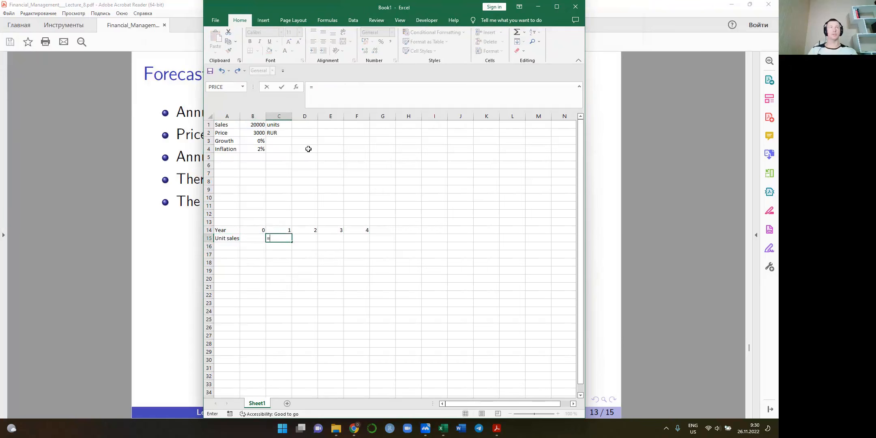
click(261, 124)
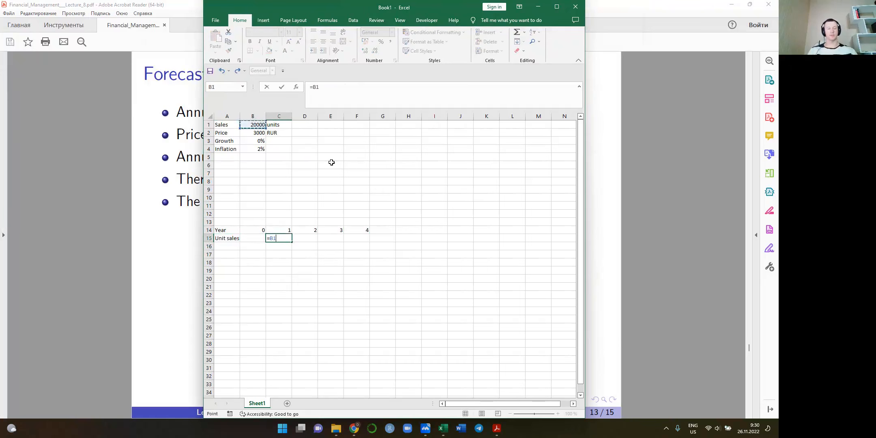
key(F4)
key(ctrl+Return)
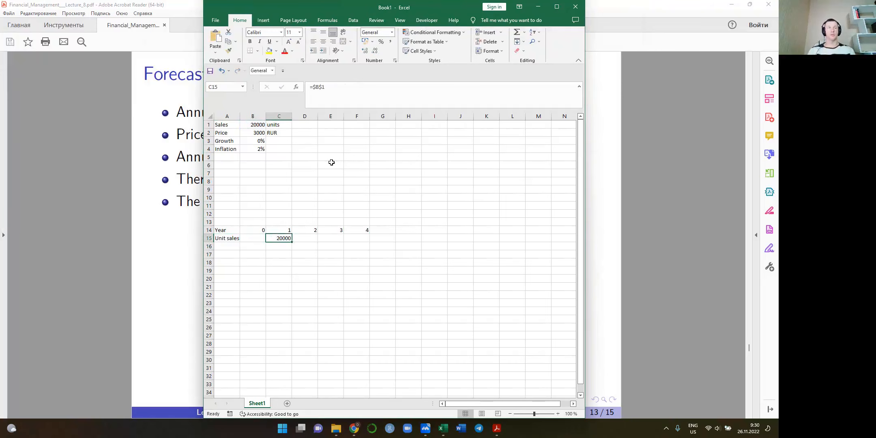
Copy the year 1 unit sales formula across to years 2 to 4, through F15
key(ctrl+c)
key(shift+Right)
key(shift+Right)
key(shift+Right)
key(ctrl+v)
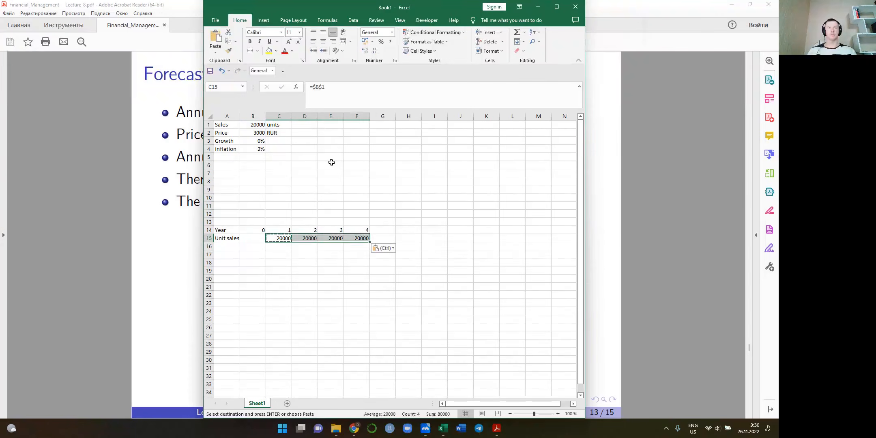
Label cell A16, directly below Unit sales, "Price"
key(Down)
key(Down)
key(Left)
key(Left)
key(Up)
text(Price)
key(Right)
key(Right)
text(=)
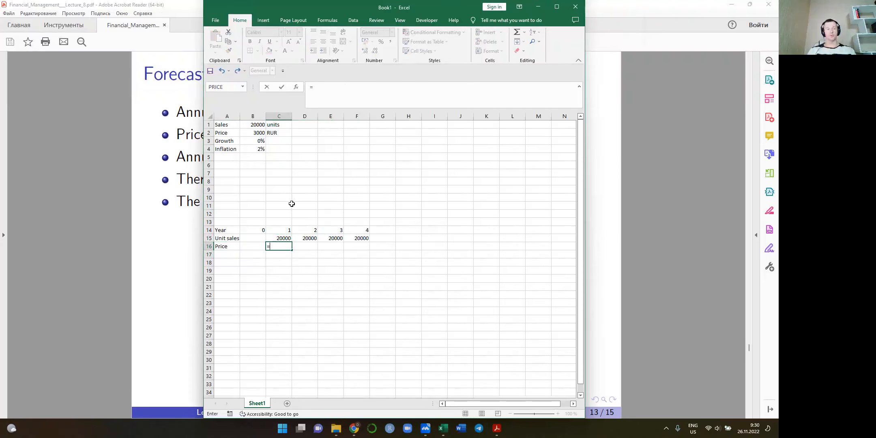
key(Escape)
key(Left)
key(Left)
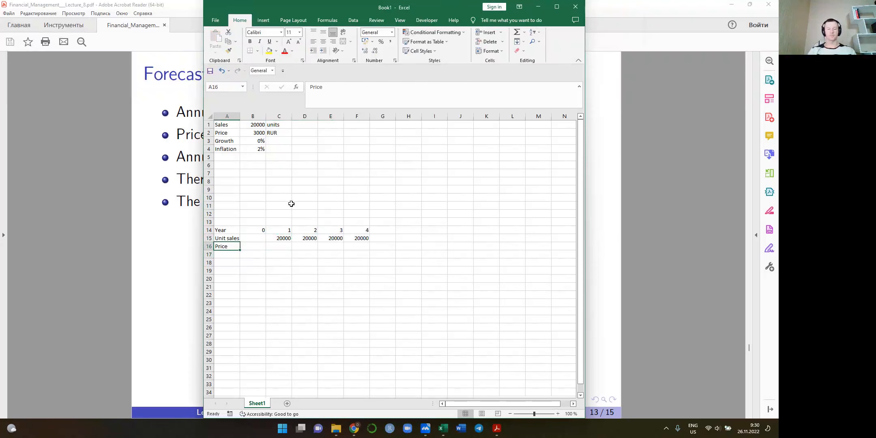
Set the label in A16 to "Unit price" and link the year 1 price in C16 to B2
text(Unit price)
key(Right)
key(Right)
key(Right)
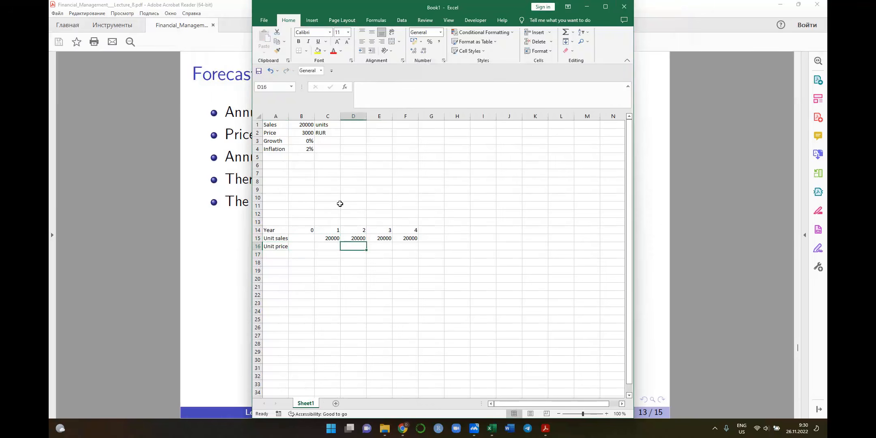
key(Left)
text(=)
click(253, 133)
key(Tab)
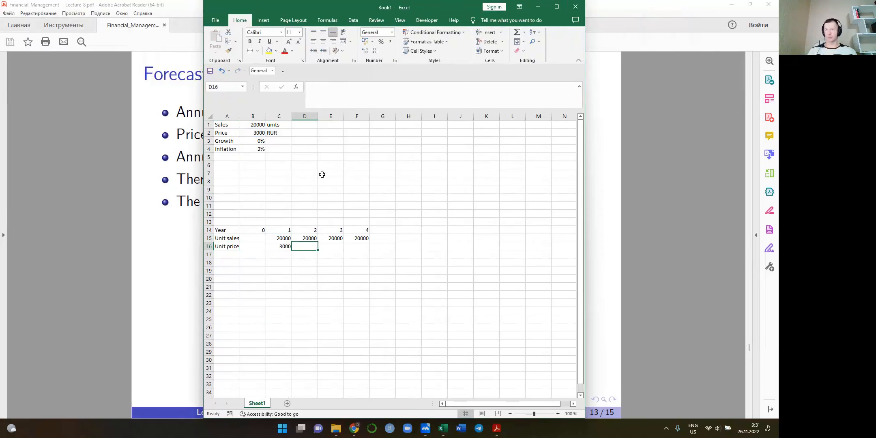
Calculate the year 2 unit price in D16 with inflation, using the formula =C16*(1+$B$4)
text(=)
key(Left)
text(*)
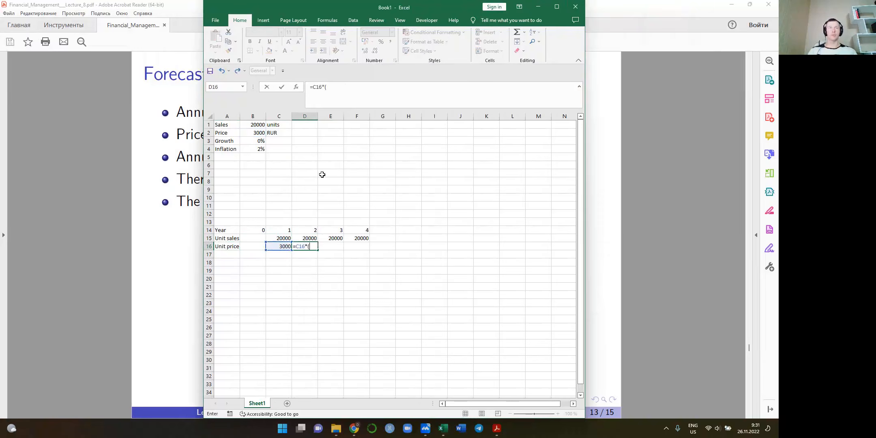
text((1+)
click(253, 148)
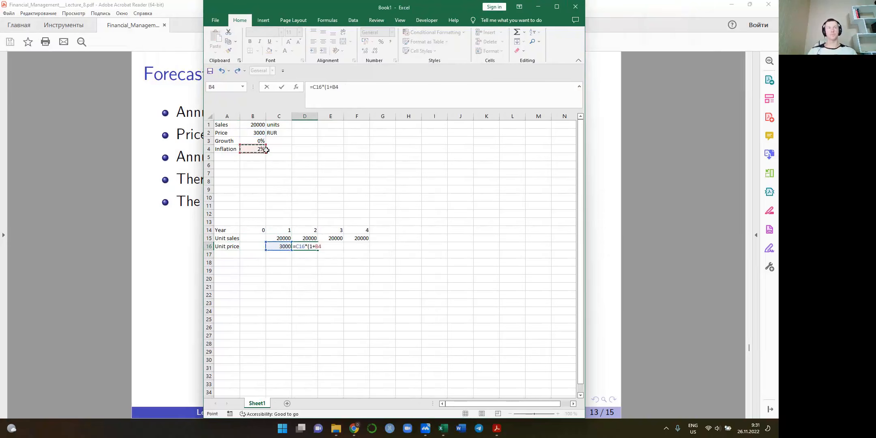
key(F4)
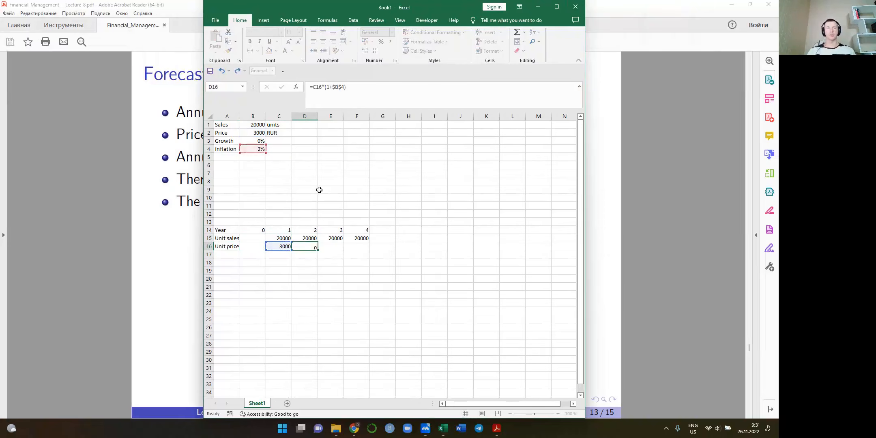
key(ctrl+Return)
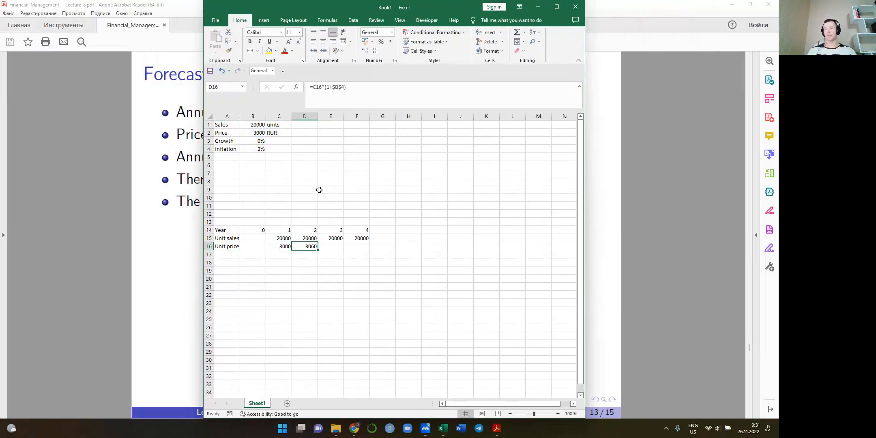
Copy the year 2 unit price formula from D16 to years 3 and 4, through F16
key(ctrl+c)
key(Right)
key(ctrl+v)
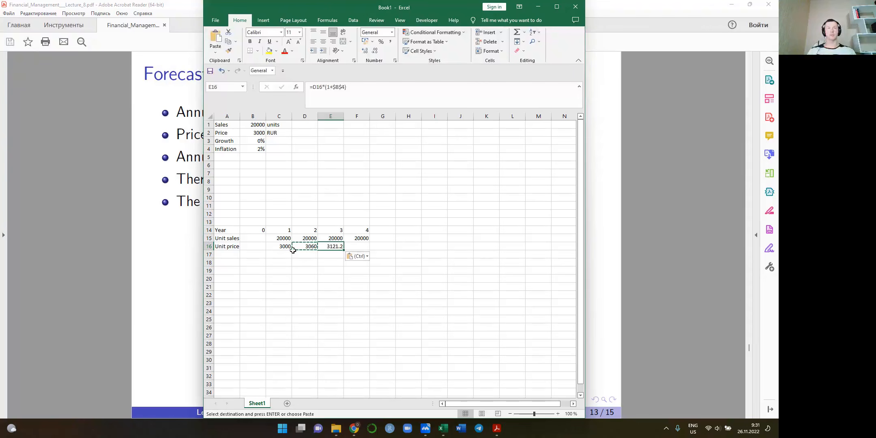
click(7, 374)
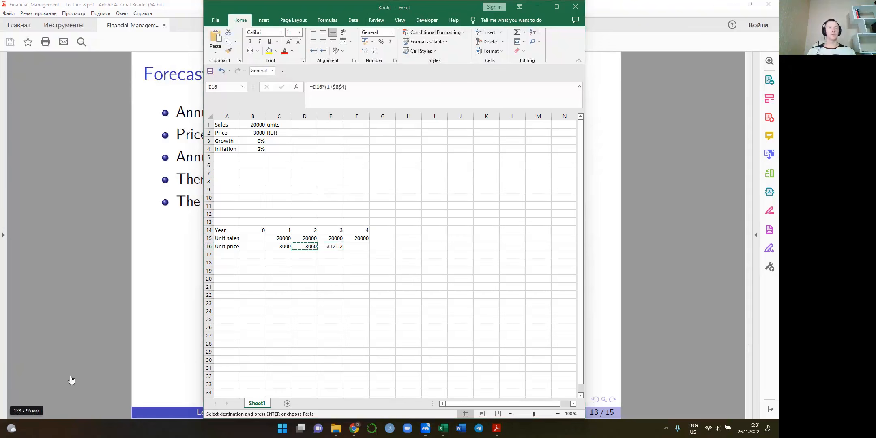
click(333, 246)
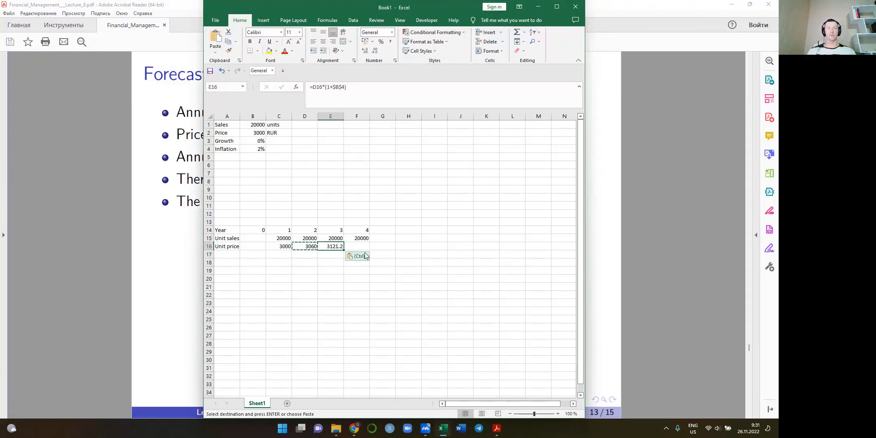
click(356, 246)
key(ctrl+v)
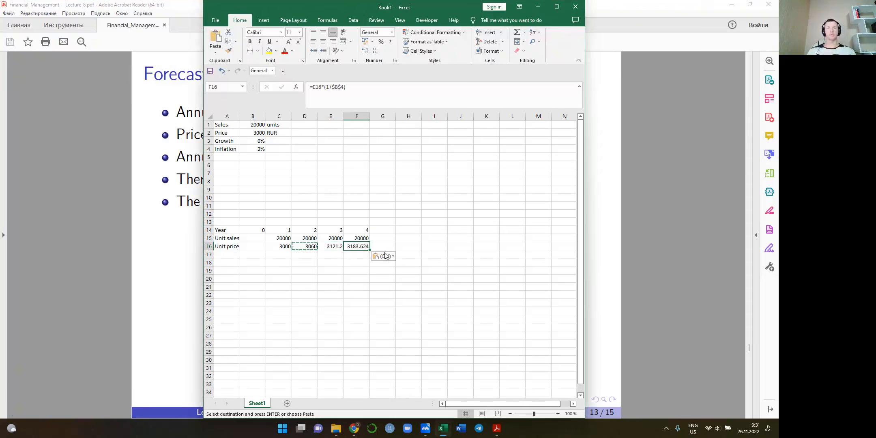
Reduce the displayed decimals of the year 3 and 4 unit prices in E16:F16 to whole numbers
click(374, 51)
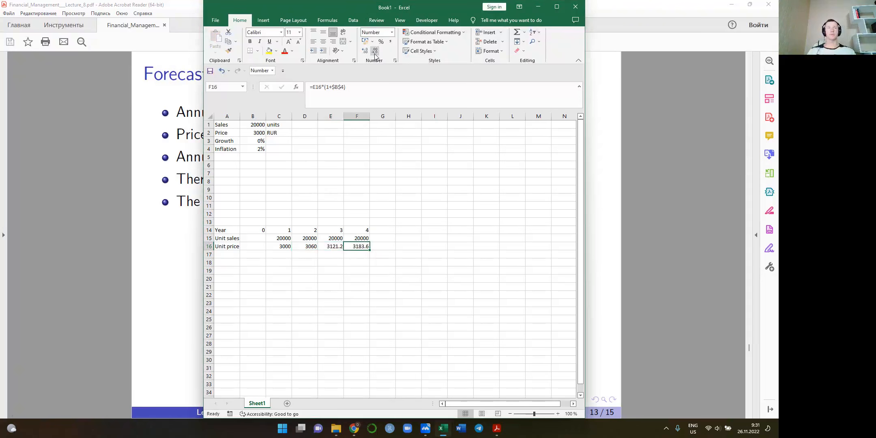
drag(332, 245, 359, 246)
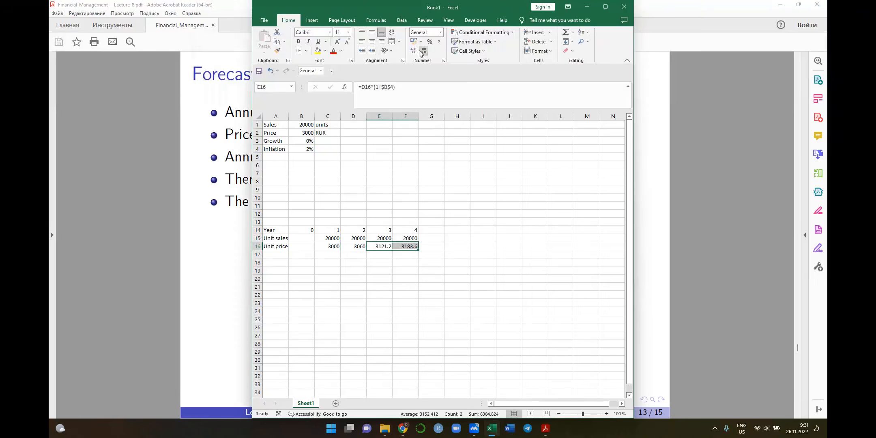
click(373, 51)
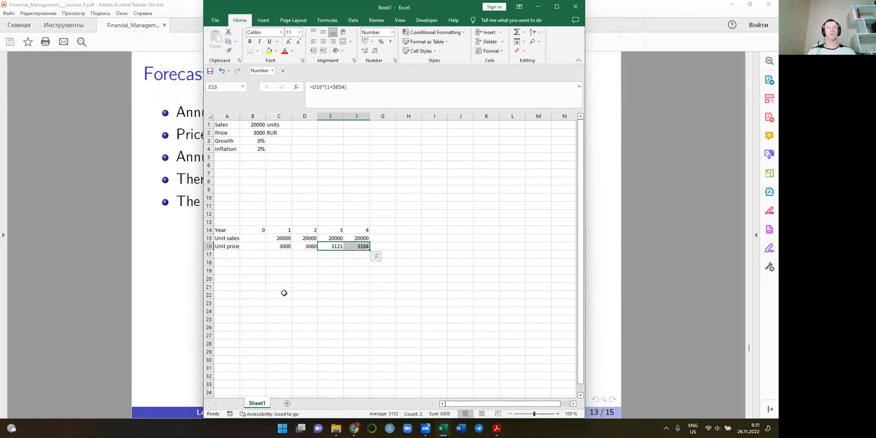
click(218, 255)
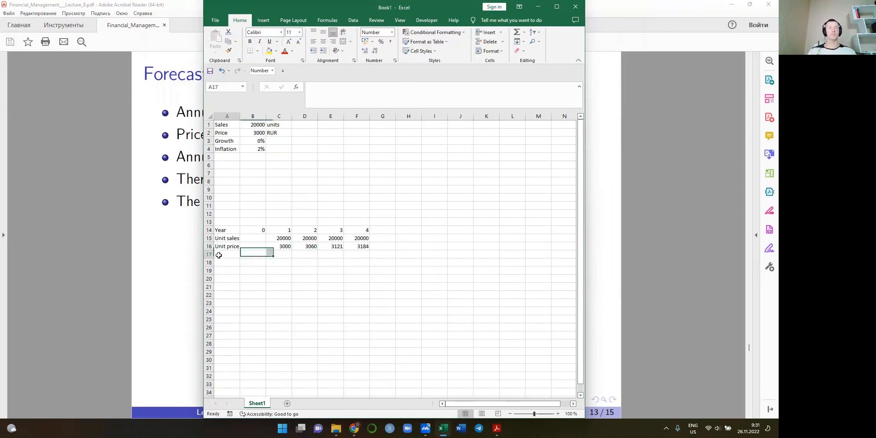
text(Salel)
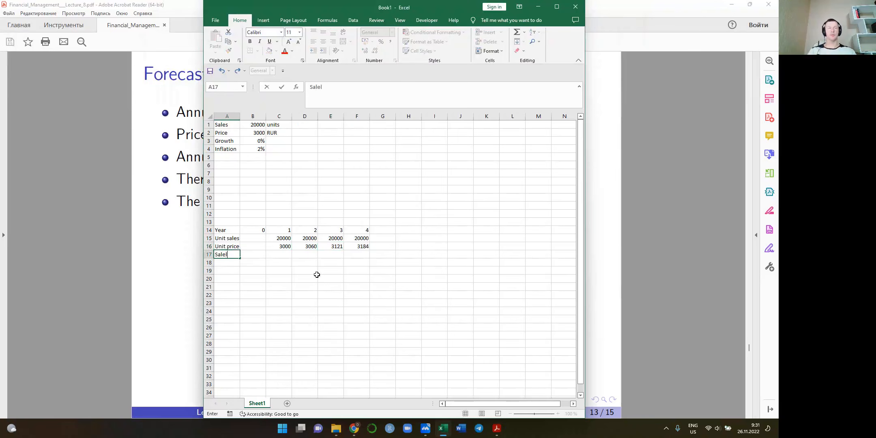
key(Tab)
Label A17, directly below Unit price, "Total sales" and calculate the year 1 value in C17 with =C15*C16
key(Tab)
text(=)
key(Left)
key(Escape)
key(Left)
key(Left)
text(Total sales)
key(Tab)
key(Tab)
text(=)
key(Up)
key(Up)
text(*)
key(Up)
key(ctrl+Return)
Copy the year 1 total sales formula across to years 2 to 4, through F17, and widen column A slightly
key(ctrl+c)
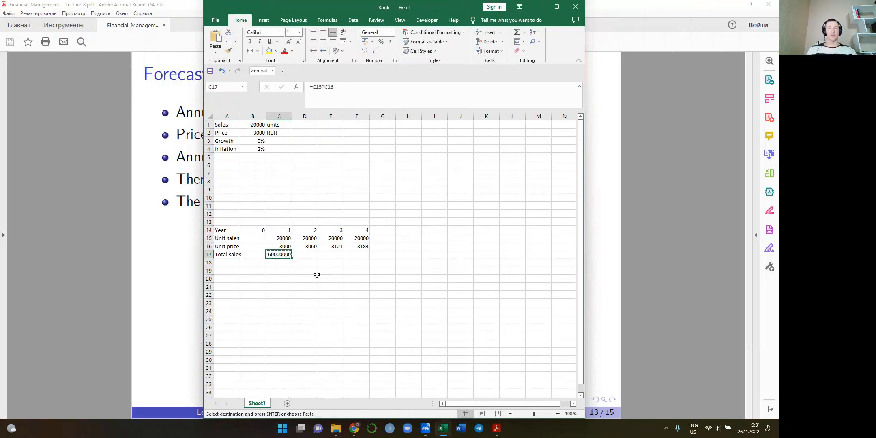
key(shift+Right)
key(shift+Right)
key(shift+Right)
key(ctrl+v)
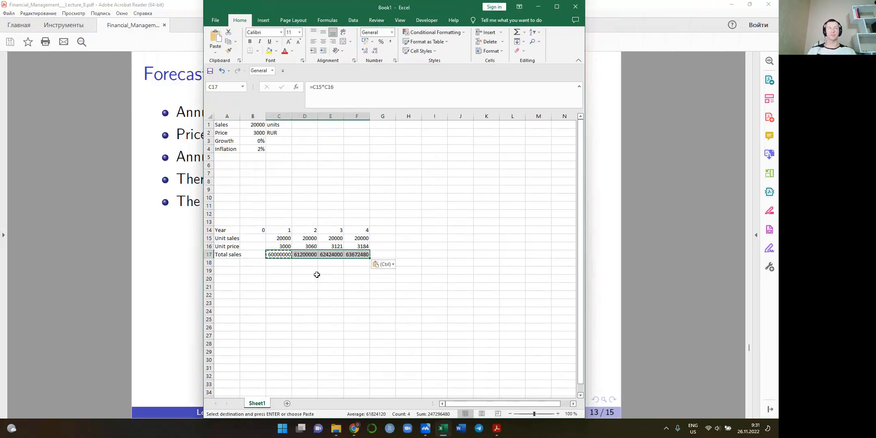
drag(240, 117, 251, 117)
Replace the year 2 unit sales formula in D15 with the growth-based formula =C15*(1+$B$3)
key(Left)
key(Up)
key(Up)
key(Right)
key(Right)
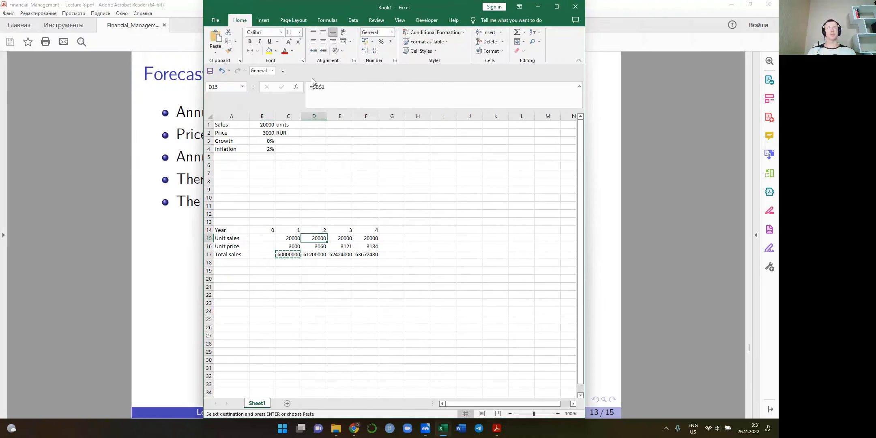
drag(311, 87, 361, 94)
text(=)
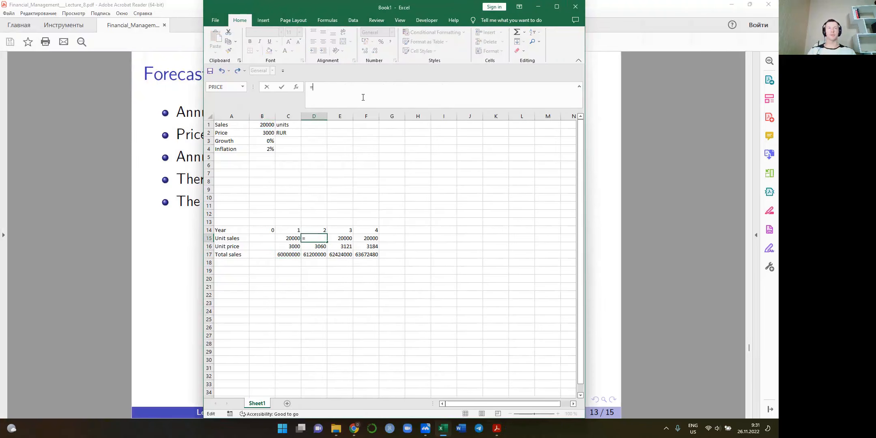
click(287, 238)
text(*(1+)
click(262, 140)
text())
key(F4)
key(ctrl+Return)
Copy the growth-based unit sales formula from D15 to years 3 and 4 in E15:F15
key(ctrl+c)
key(shift+Right)
key(shift+Right)
key(ctrl+v)
Test the forecast with growth in B3 set to 3%, inspect the year 4 unit sales formula, and undo the growth change
click(268, 141)
text(3)
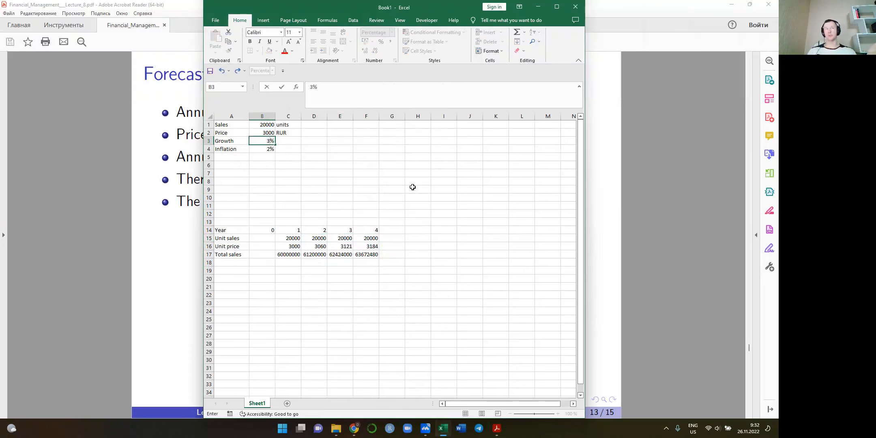
key(Return)
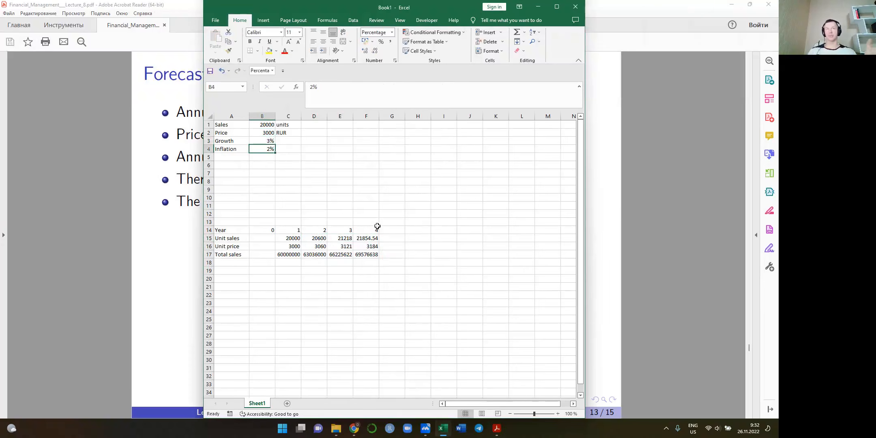
click(359, 238)
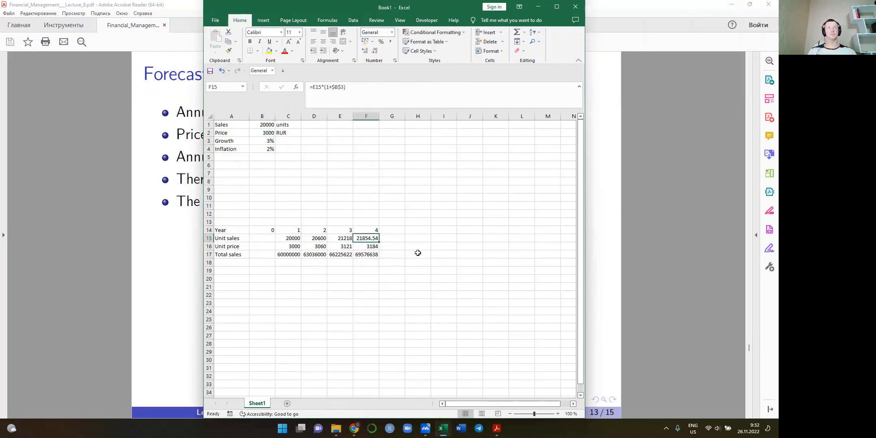
key(ctrl+z)
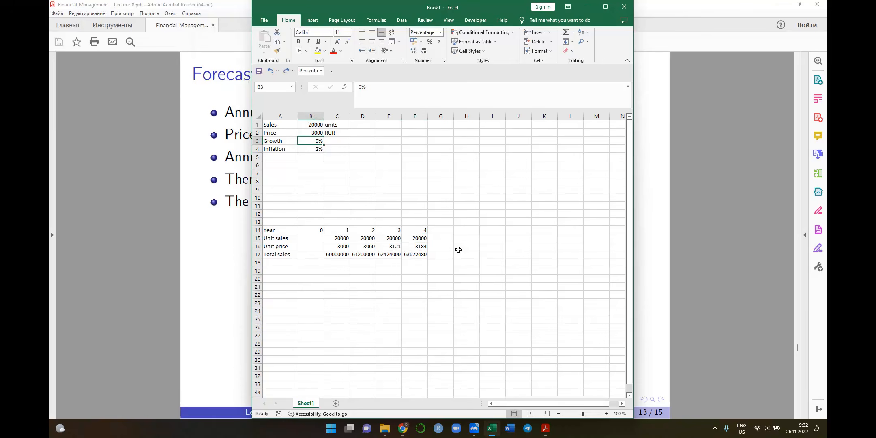
Format the Total sales row, A17:F17, in bold italic
key(Right)
key(Down)
key(Down)
key(Down)
key(Down)
key(Down)
key(Down)
key(Down)
key(Down)
key(Down)
key(Down)
key(Down)
key(Down)
key(Down)
key(Down)
key(Left)
key(Left)
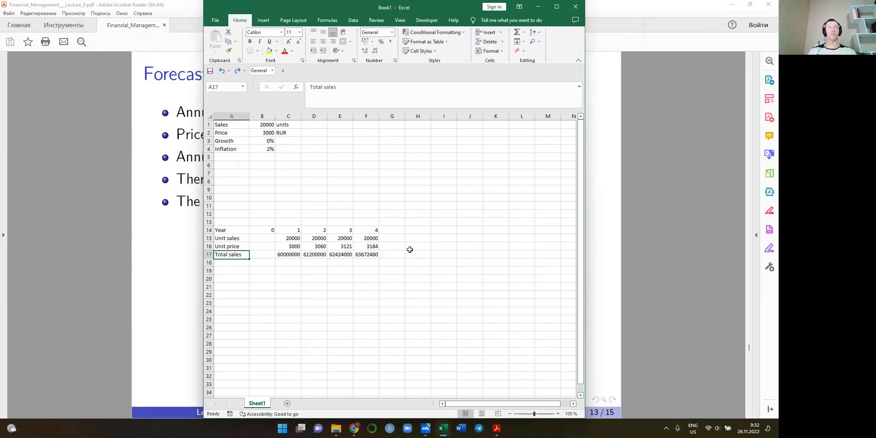
key(shift+Right)
key(shift+Right)
key(shift+Right)
key(shift+Right)
key(shift+Right)
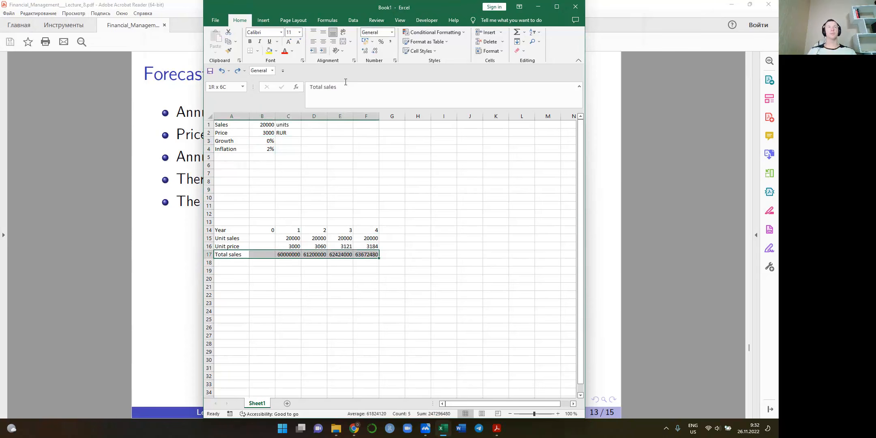
key(ctrl+i)
key(ctrl+b)
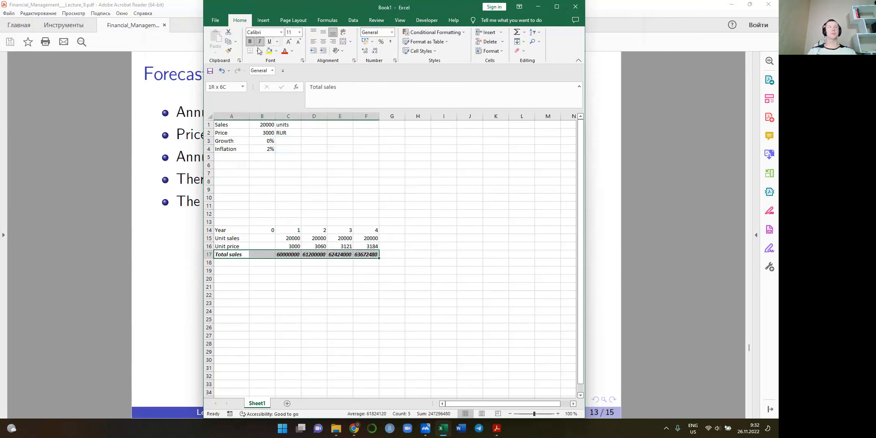
click(234, 263)
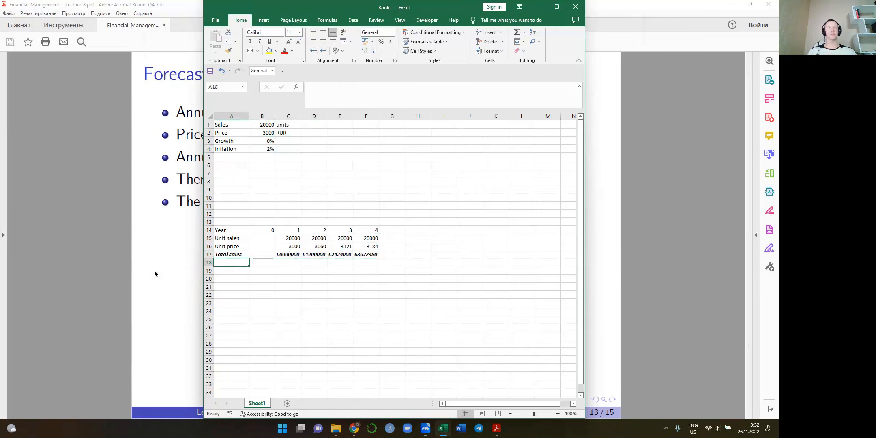
Switch to the lecture PDF in Acrobat Reader and advance the slide to the variable manufacturing and fixed overhead cost assumptions
click(158, 276)
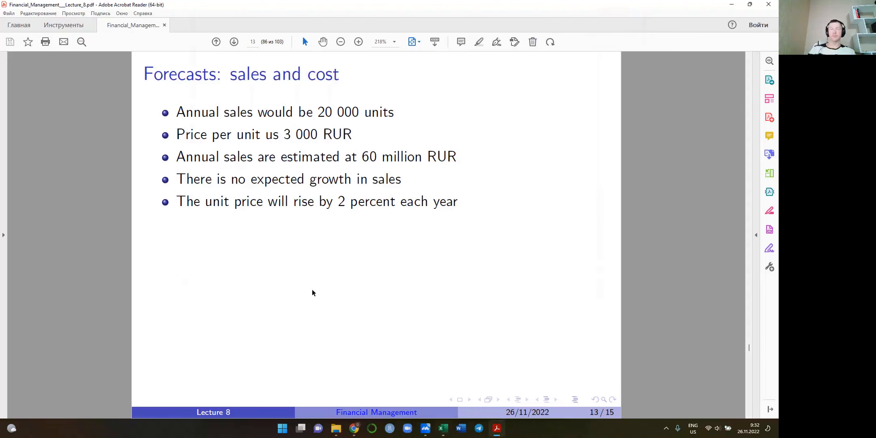
scroll(312, 289, down, 1)
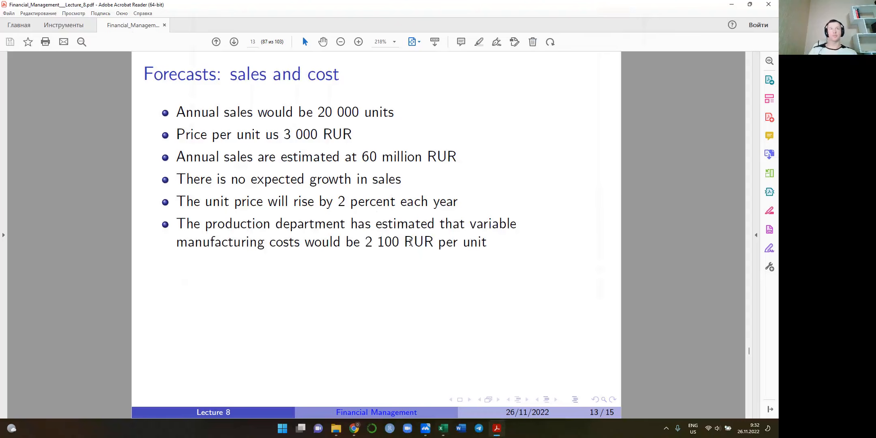
scroll(612, 200, down, 1)
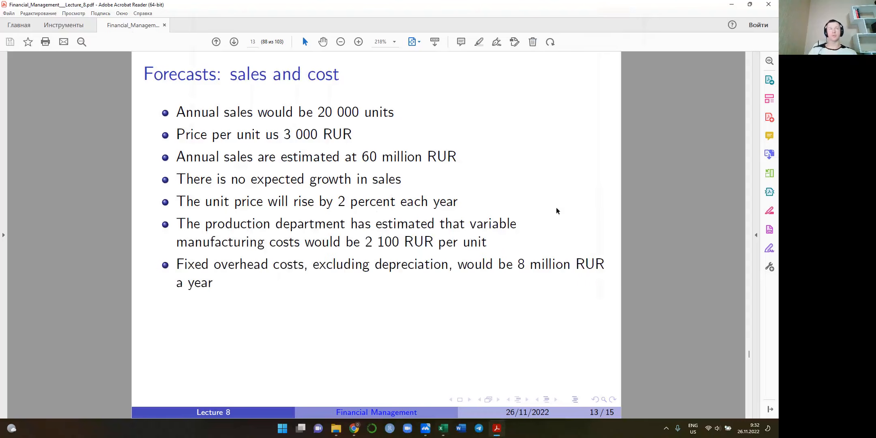
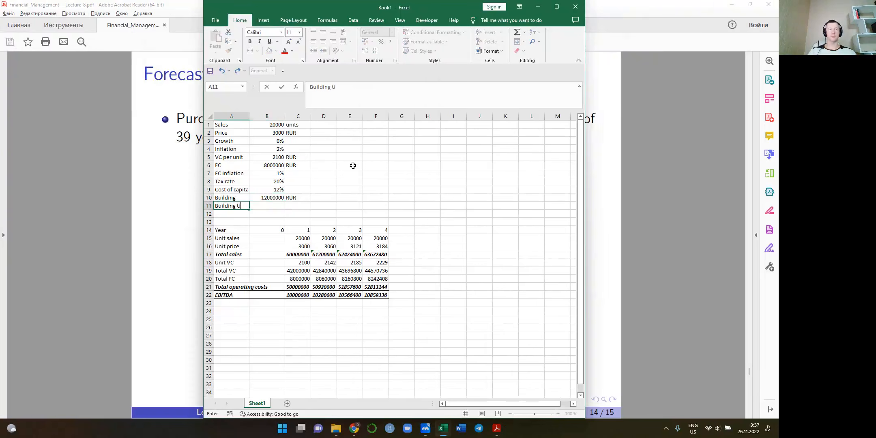
Label row 11 as Building UL and enter years as its unit in C11
text(L)
key(Tab)
text(39%)
key(Tab)
text(ye)
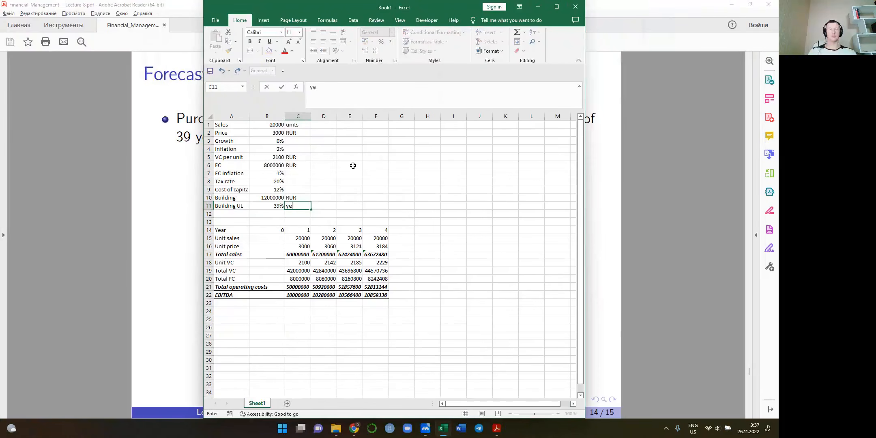
text(ars)
key(Return)
Format the building useful life in B11 as General and set it to 39
key(Left)
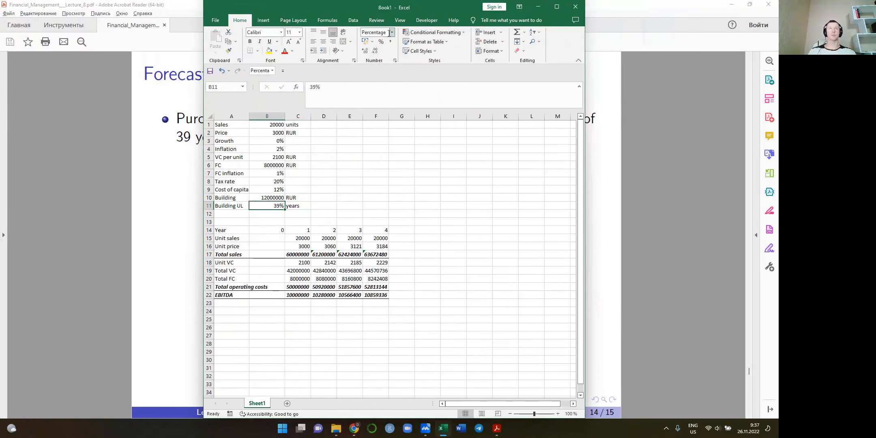
click(391, 32)
click(391, 50)
text(39)
key(Return)
Change the Building label in A10 to Building cost
key(Up)
key(Up)
key(Left)
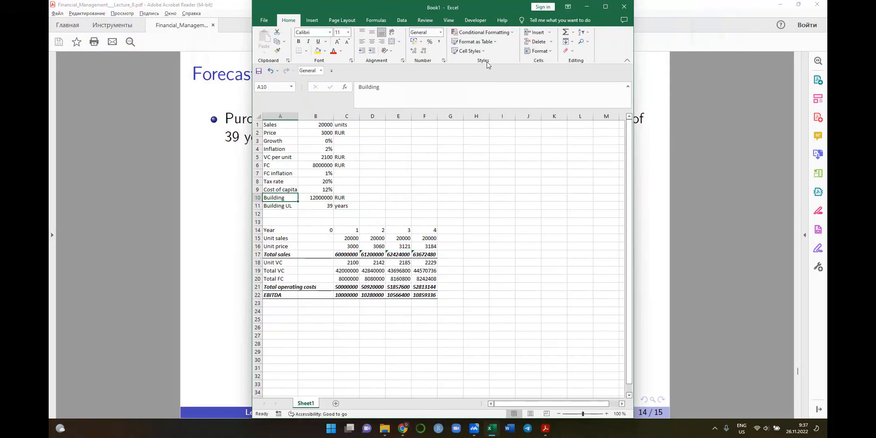
click(454, 92)
text(cost)
key(Return)
key(Return)
Move the yearly forecast table A14:F22 down so that it starts in A20
key(Down)
key(Down)
key(shift+Down)
key(shift+Down)
key(shift+Down)
key(shift+Down)
key(shift+Down)
key(shift+Down)
key(shift+Down)
key(shift+Down)
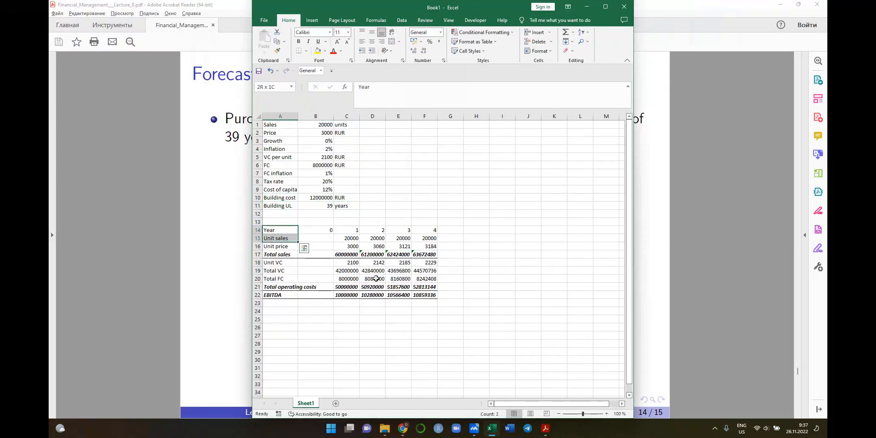
key(shift+Right)
key(shift+Right)
key(shift+Right)
key(shift+Right)
key(shift+Right)
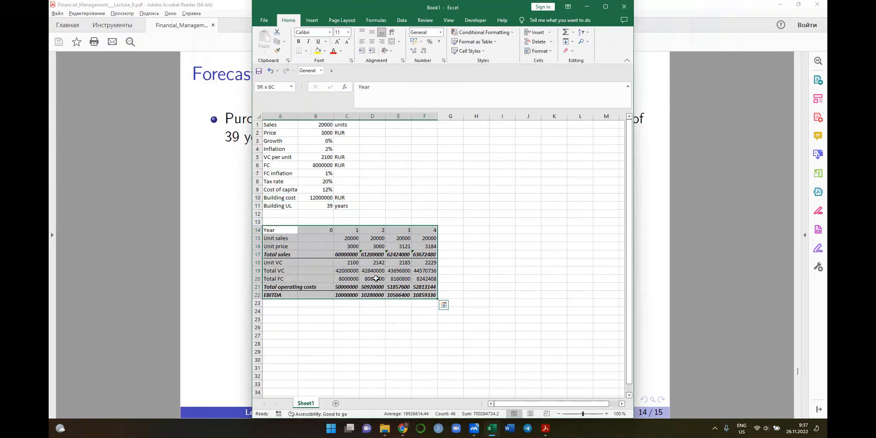
key(ctrl+c)
key(Down)
key(Down)
key(Down)
key(Down)
key(Down)
key(Down)
key(ctrl+v)
key(Up)
key(Up)
key(Up)
key(Up)
key(Up)
key(Up)
key(Up)
key(Up)
Switch to the lecture PDF in Acrobat Reader, reveal the equipment cost and useful life bullet, and return to Excel
key(alt+Tab)
key(Right)
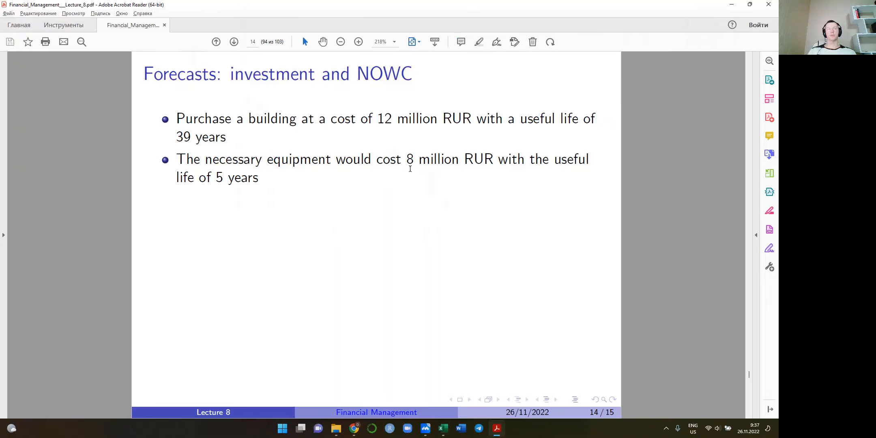
key(alt+Tab)
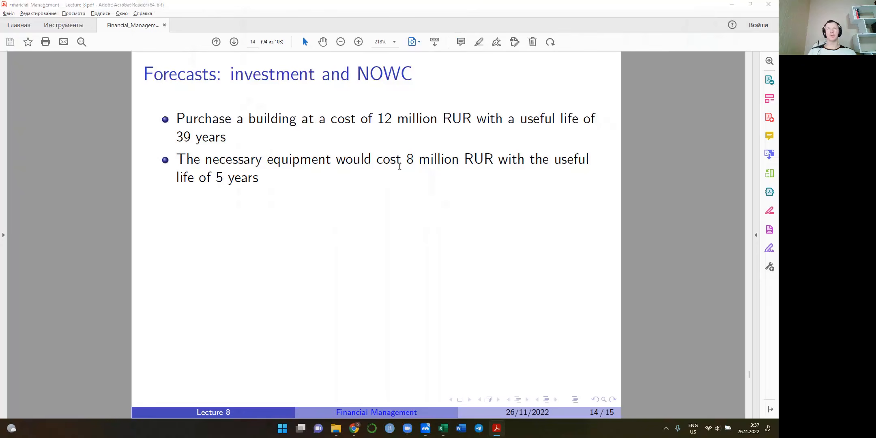
Add an Equipment cost assumption of 8000000 RUR in row 12
text(Equi)
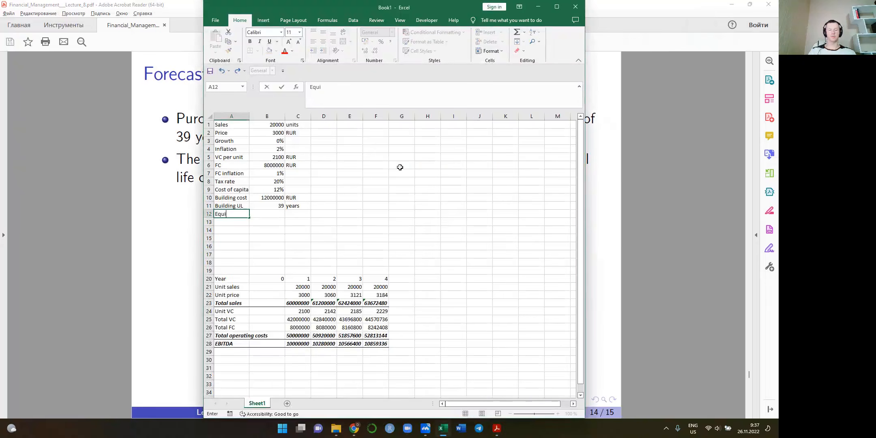
text(pment )
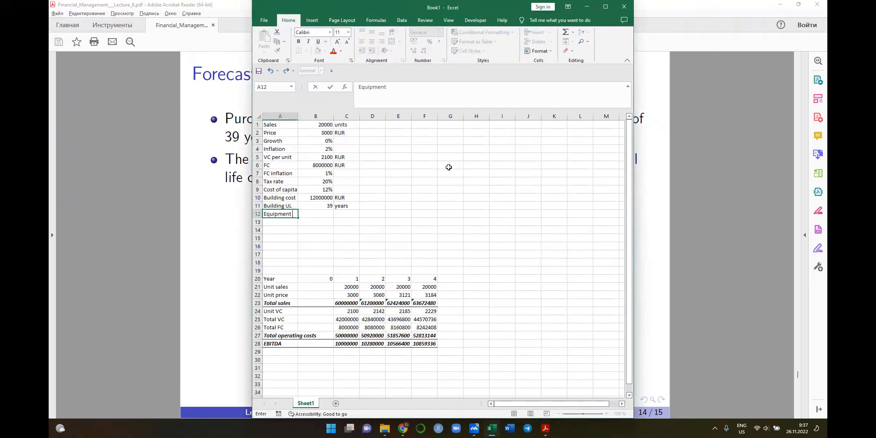
text(cost)
key(Tab)
key(alt+Tab)
key(alt+Tab)
text(8000000)
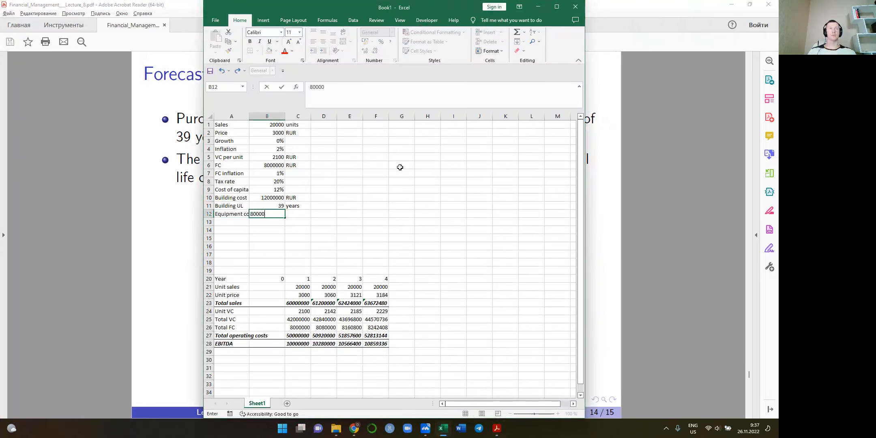
key(Tab)
text(RUR)
key(Return)
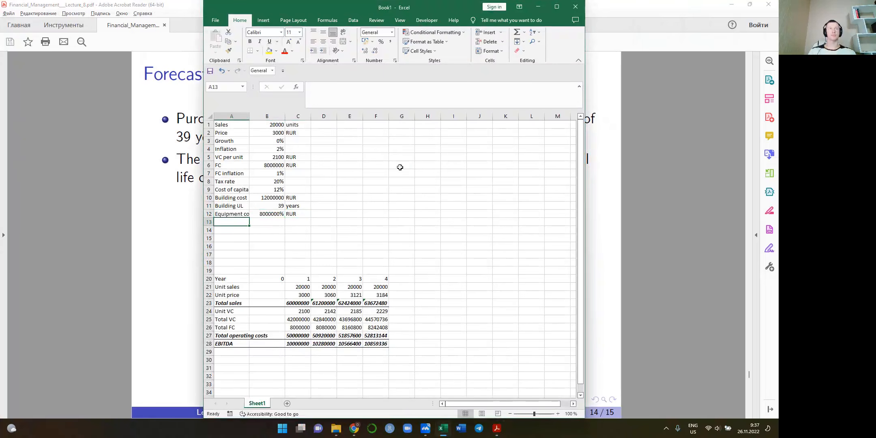
Format the equipment cost in B12 as General and re-enter it as 8000000
key(Up)
key(Right)
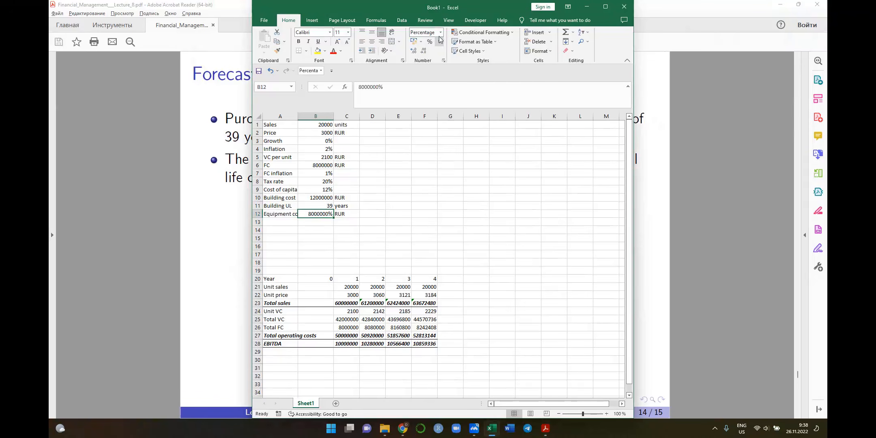
click(441, 32)
click(437, 46)
text(8000000)
key(Return)
Label A13 as Equipment UL and set its value in B13 to 5, checking the lecture slide
key(Left)
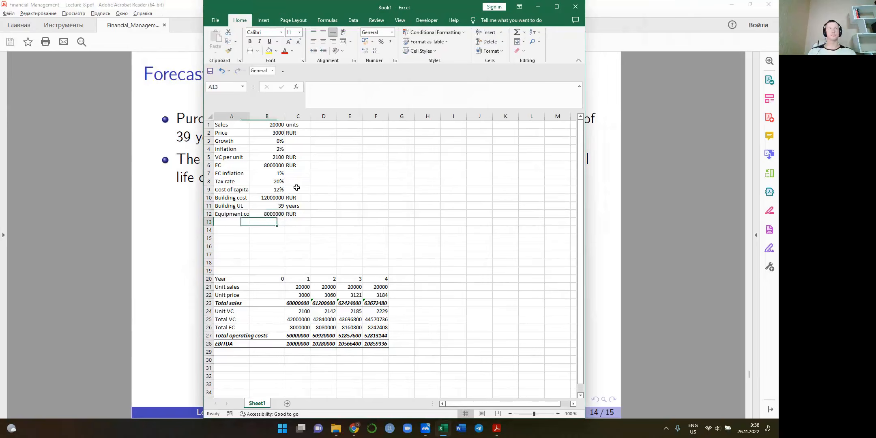
key(alt+Tab)
key(alt+Tab)
text(E)
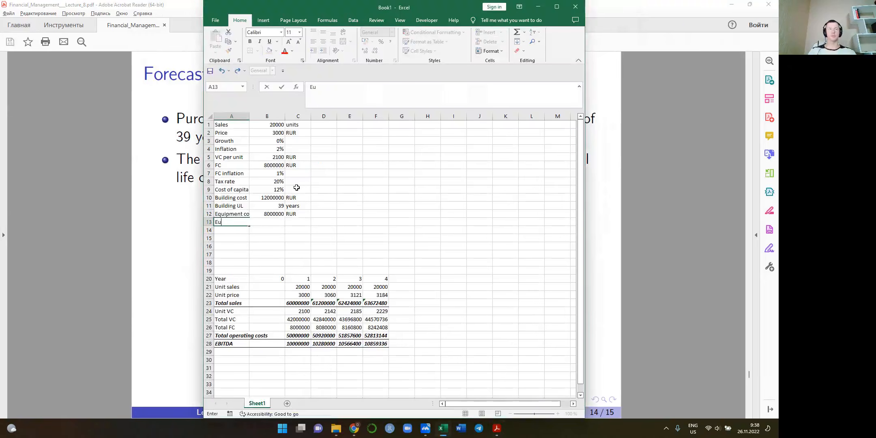
text(quipment UL)
key(Tab)
key(alt+Tab)
key(alt+Tab)
text(5)
Enter years as the unit of the equipment useful life in C13
key(Tab)
text(yers)
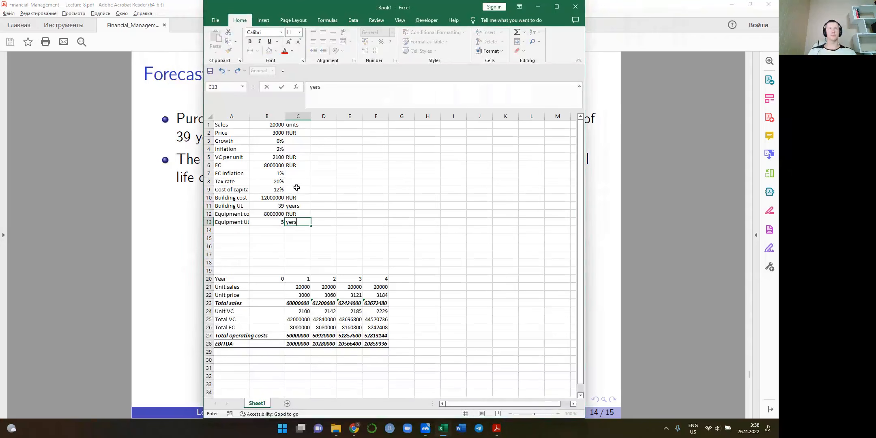
key(Return)
key(Up)
key(Right)
key(Right)
text(yeras)
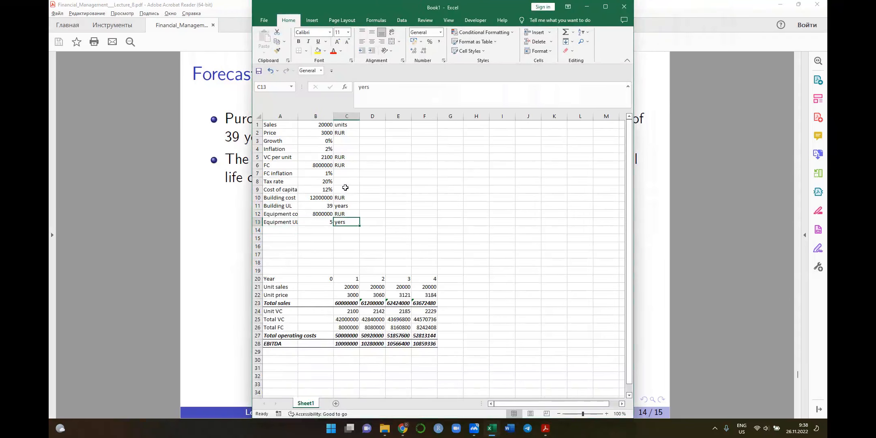
text(ars)
key(Tab)
key(Down)
Switch to the lecture PDF in Acrobat Reader and reveal the project life and building end-value bullets
key(alt+Tab)
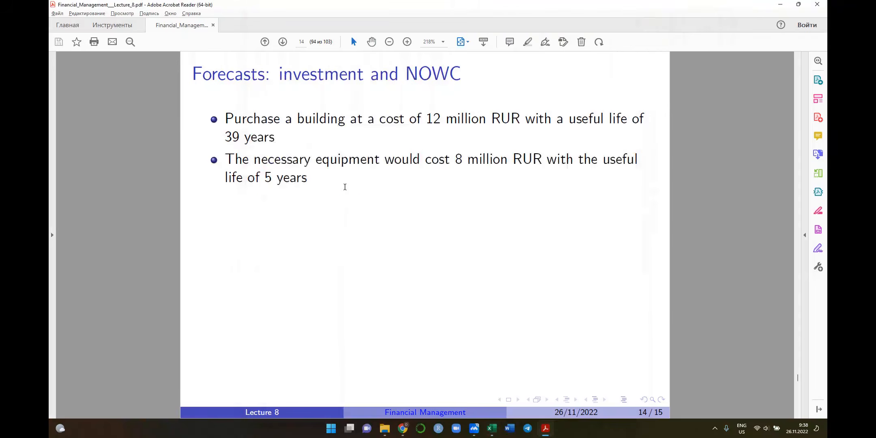
key(Right)
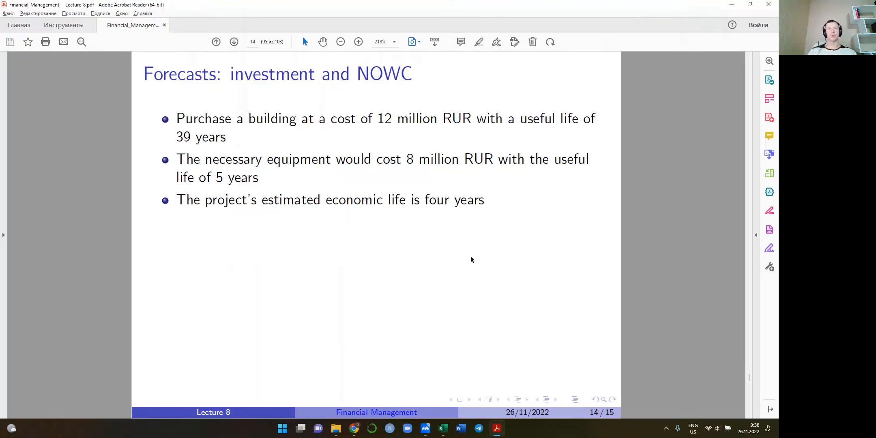
key(Right)
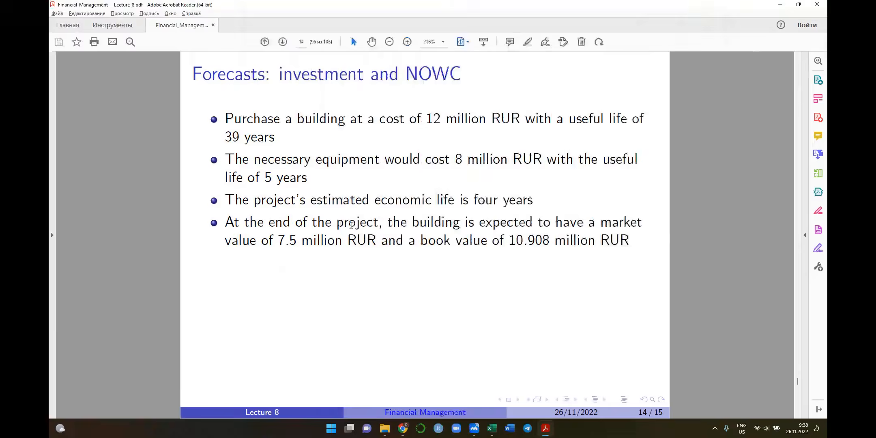
Return to Excel and enter the title "Depreciation schedule for building" in F1
key(alt+Tab)
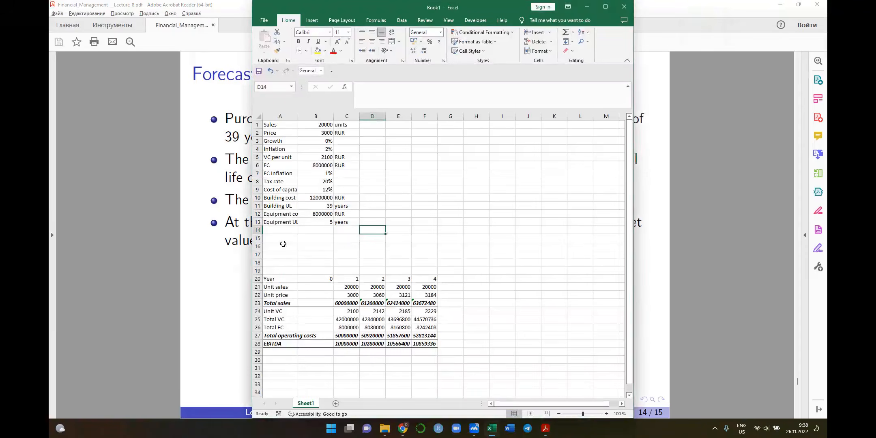
click(277, 231)
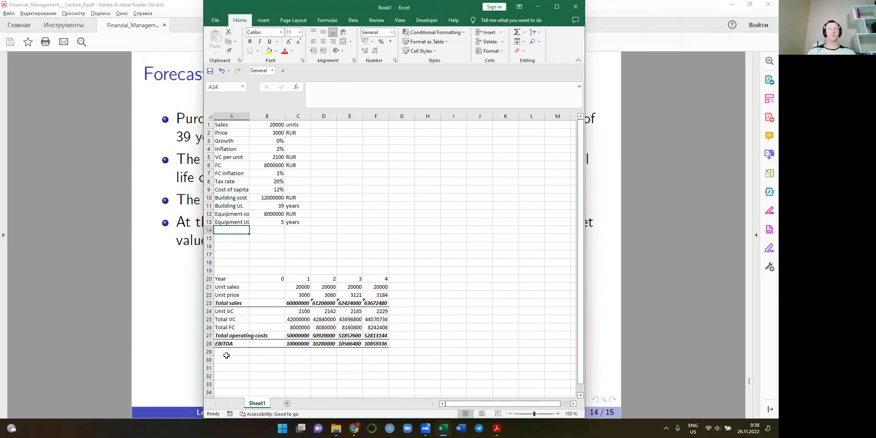
click(275, 353)
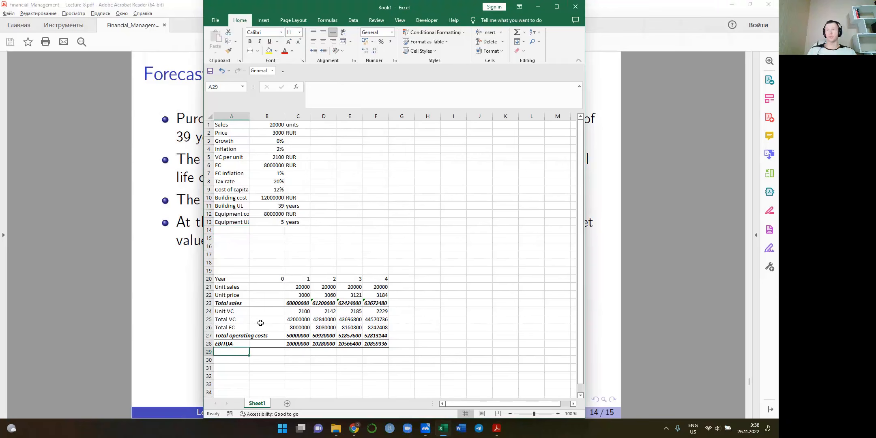
click(375, 127)
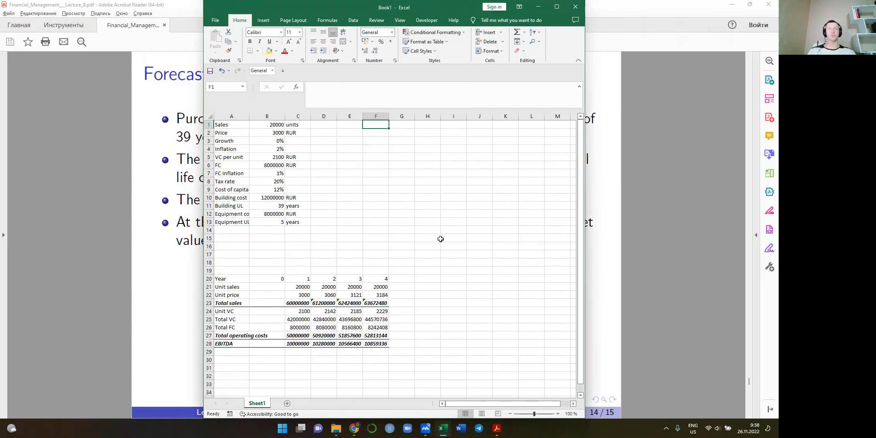
text(Depre)
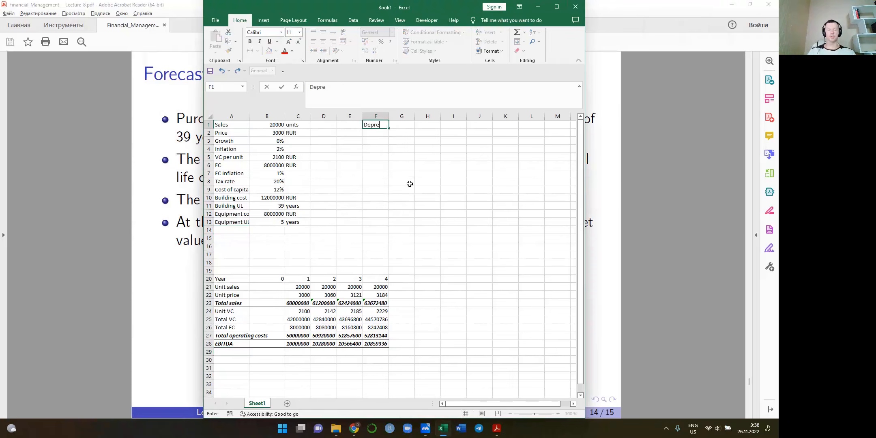
text(ciation )
text(on schedu)
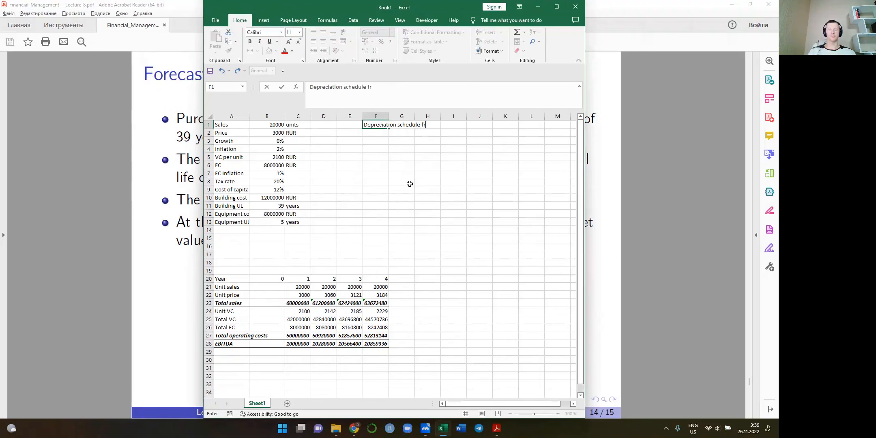
key(Return)
key(Return)
Enter the column headings Year 1 and Year 2 in G3:H3 of the depreciation schedule
key(Up)
key(Down)
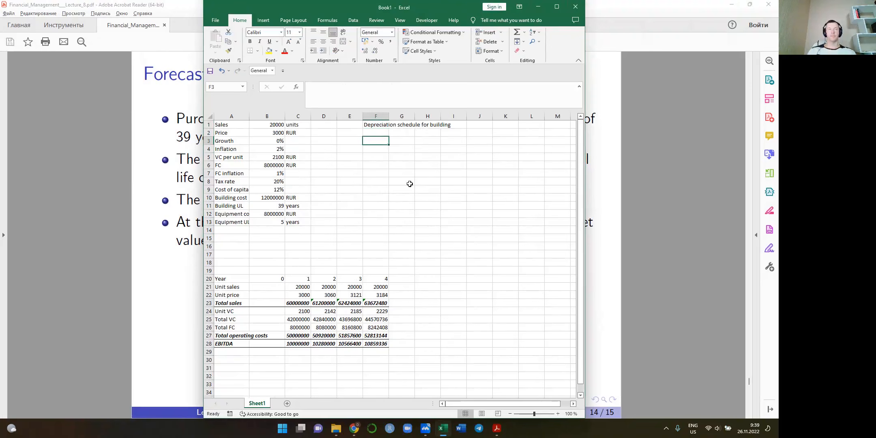
key(Up)
key(Down)
key(Right)
text(Year)
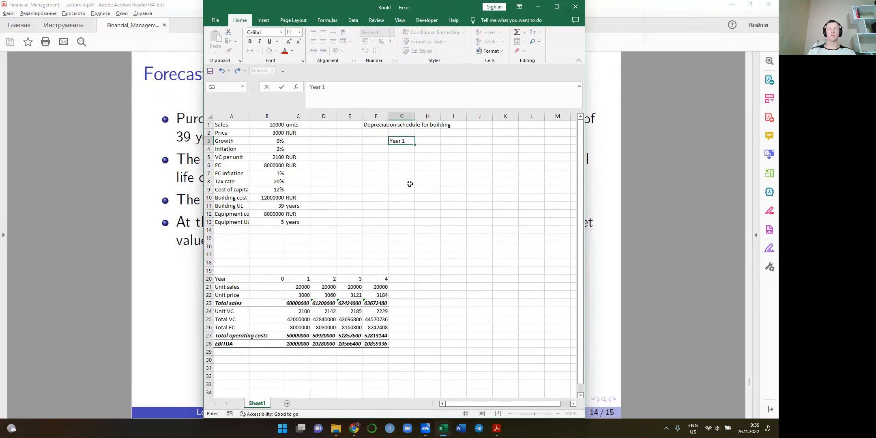
key(Tab)
text(Year 2)
Add the column headings Year 3, Year 4 and Year 5 in I3:K3
key(Tab)
text(YEra)
key(BackSpace)
key(BackSpace)
key(BackSpace)
text(ear)
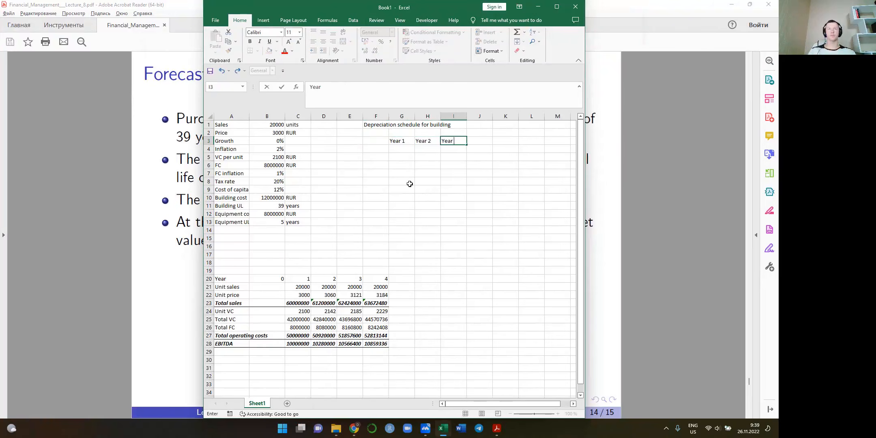
key(Tab)
text(Year 4)
key(Tab)
text(Ye)
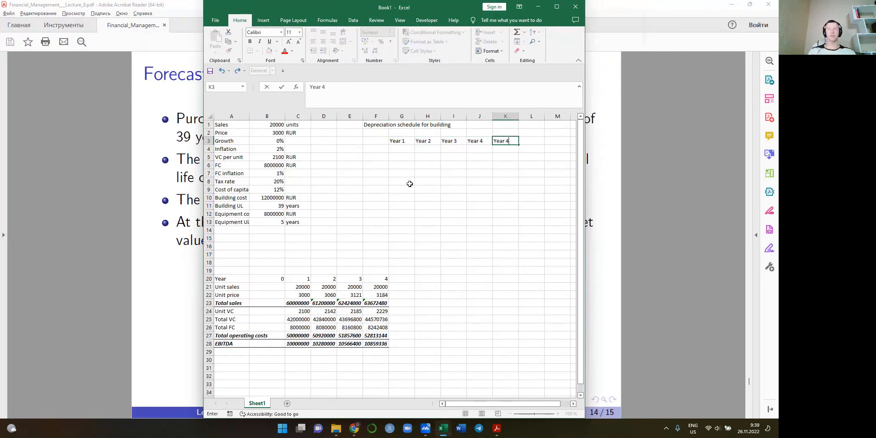
key(Return)
Label the first row of the depreciation schedule in F4 as Purchase cost
key(Left)
key(Left)
key(Left)
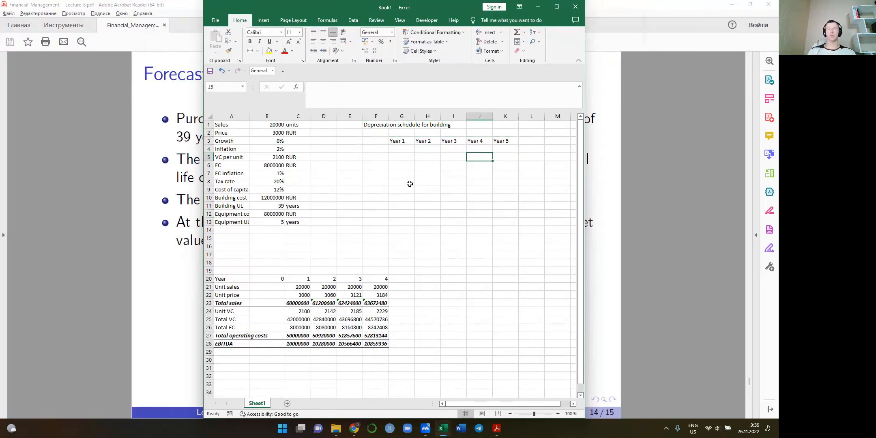
key(Left)
key(Left)
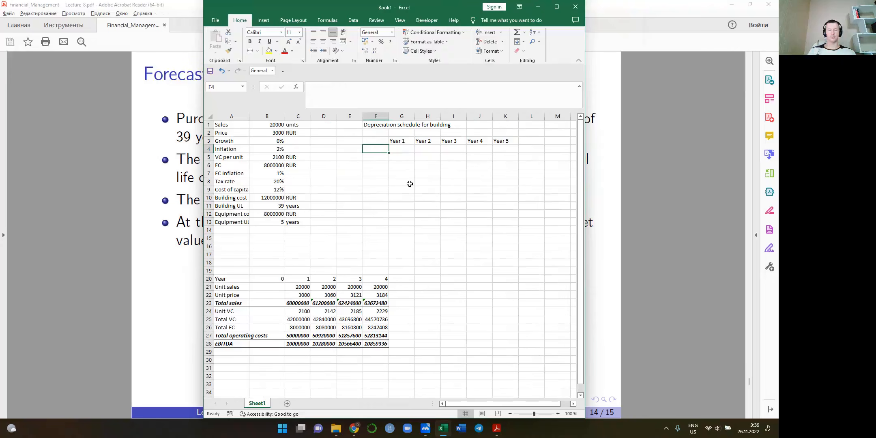
text(Purchase cos)
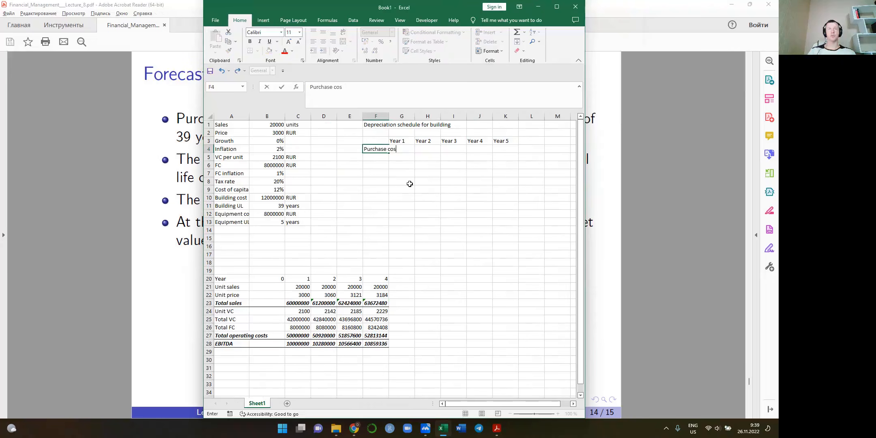
key(Right)
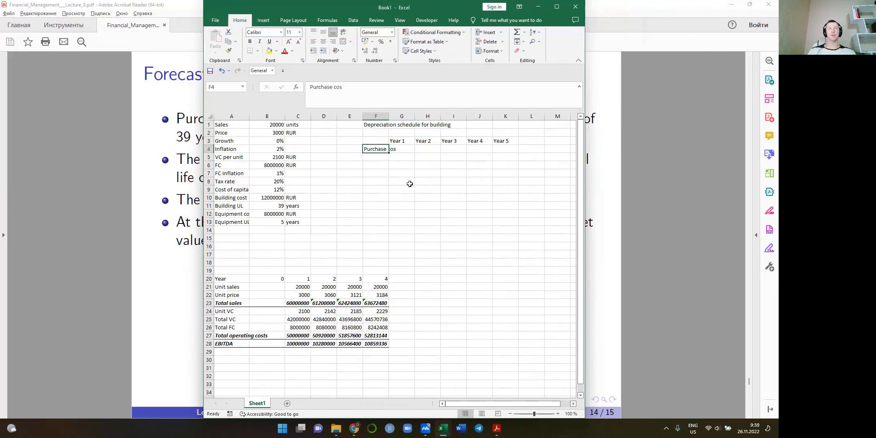
key(Left)
click(370, 103)
text(t)
key(Tab)
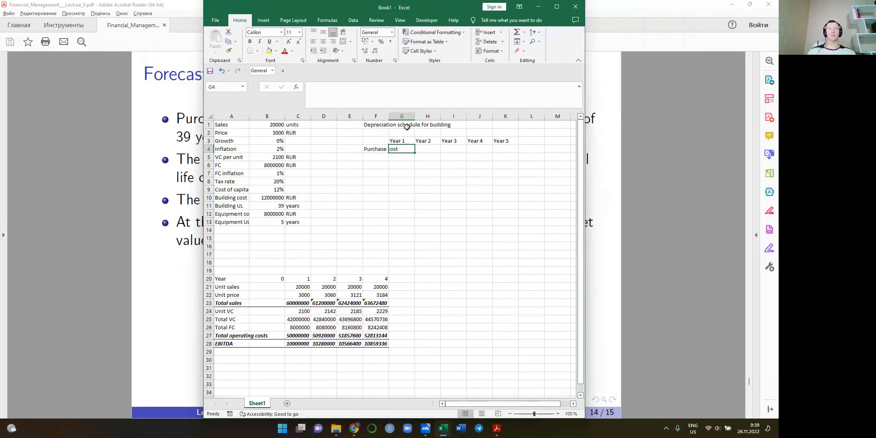
Move the depreciation schedule F1:K4 to start in H1 and widen column H to fit the row label
drag(425, 124, 501, 148)
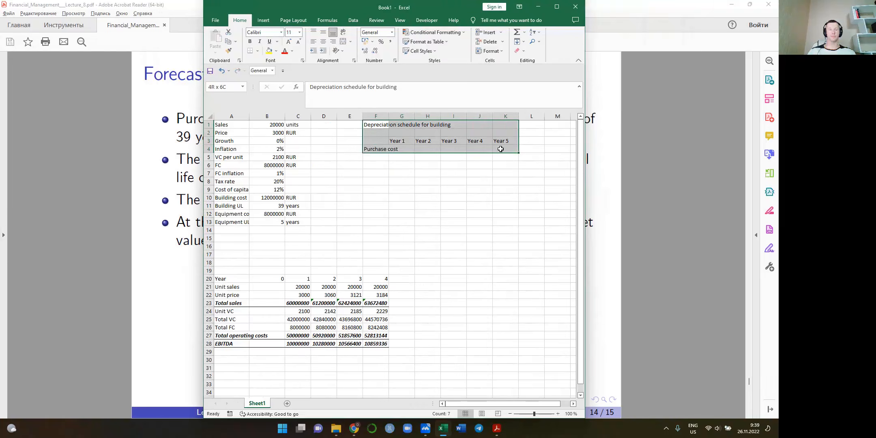
key(ctrl+c)
key(Right)
key(Right)
key(ctrl+v)
key(Left)
drag(489, 118, 517, 118)
click(529, 150)
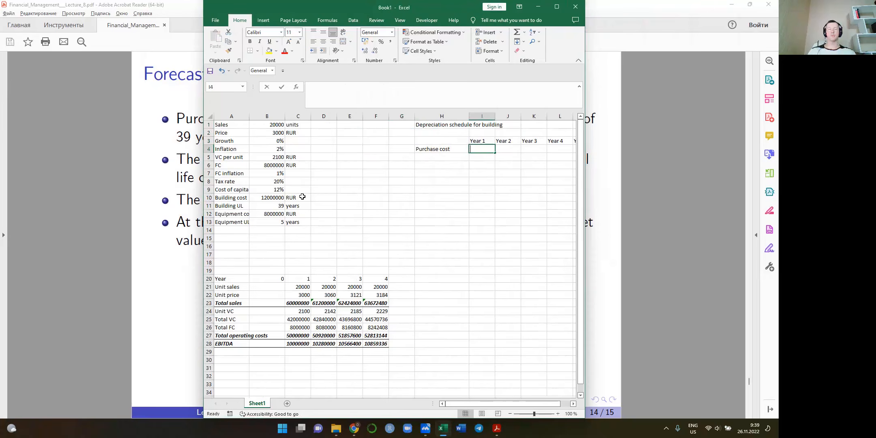
Link the Year 1 purchase cost in I4 to the building cost with the absolute reference =$B$10
text(=)
click(279, 198)
key(F4)
key(ctrl+Return)
Copy the Year 1 purchase cost formula from I4 across the remaining years through Year 5 in M4
key(ctrl+c)
key(shift+Right)
key(shift+Right)
key(shift+Right)
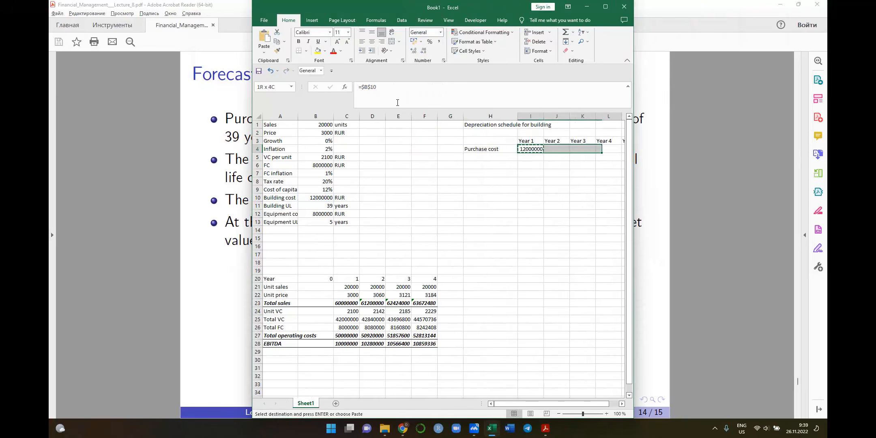
key(shift+Right)
key(ctrl+v)
Label the second row of the building schedule in H5 as Annual depreciation
key(Down)
key(Left)
key(Left)
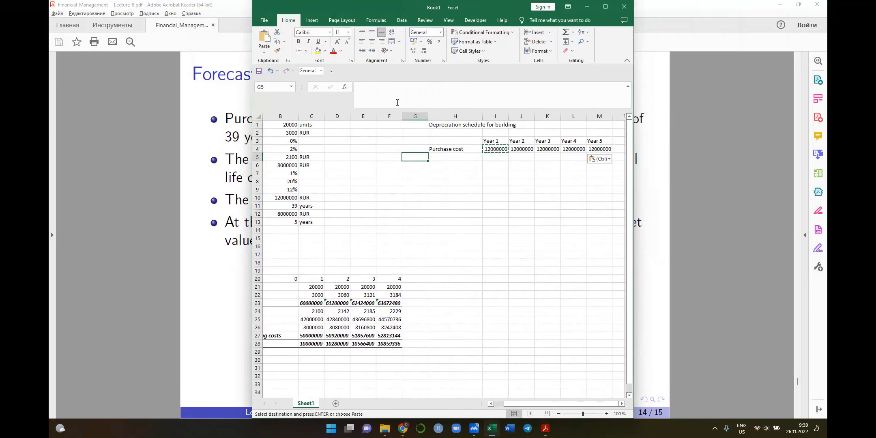
key(Right)
text(Ann)
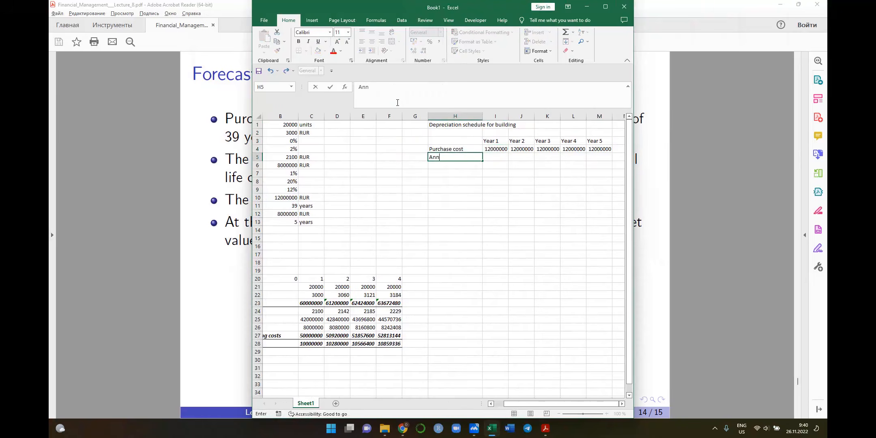
text(ual de)
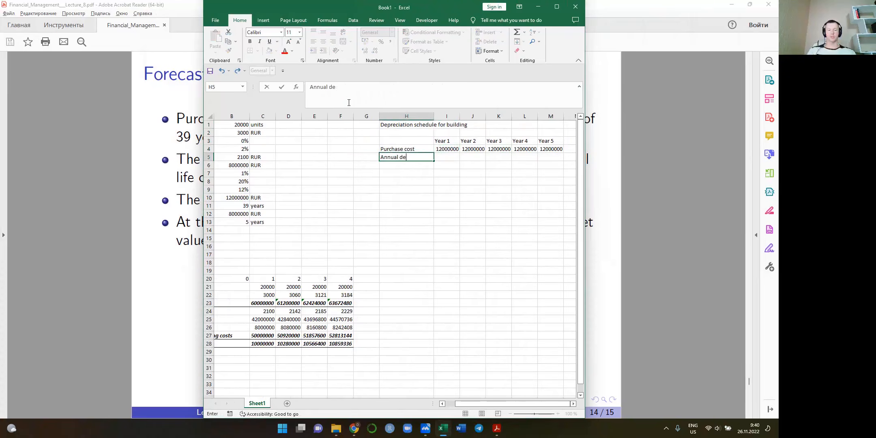
text(preciation)
key(Tab)
Calculate Year 1 annual depreciation in I5 as building cost divided by useful life, =B10/$B$11
text(=)
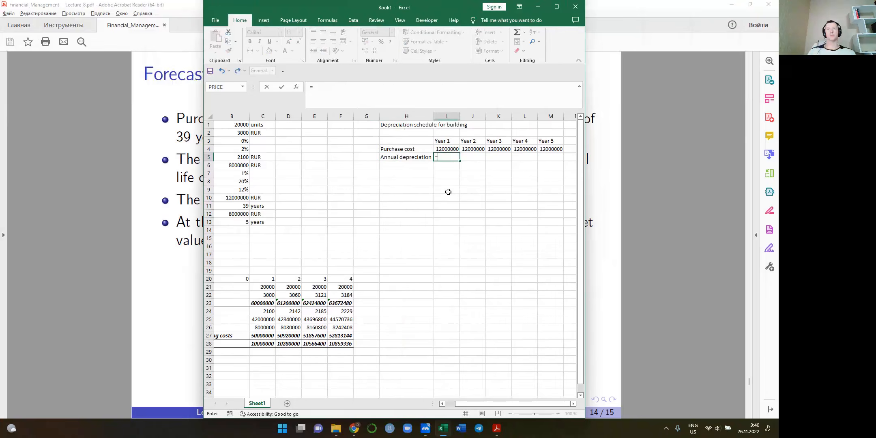
scroll(496, 192, left, 1)
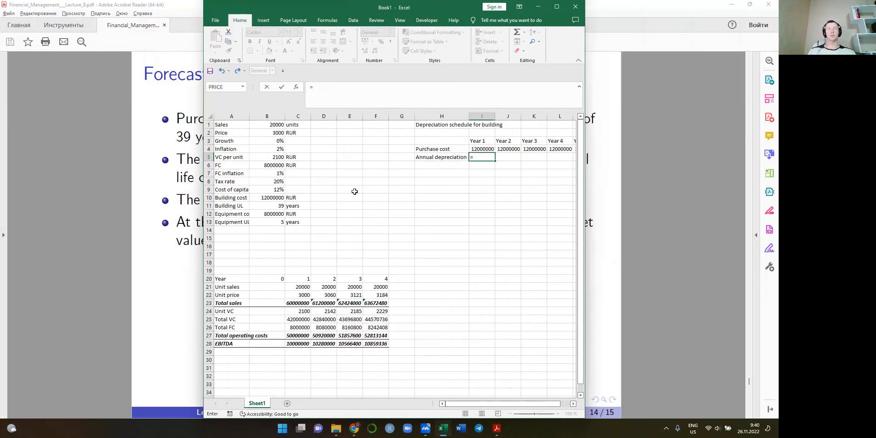
click(482, 149)
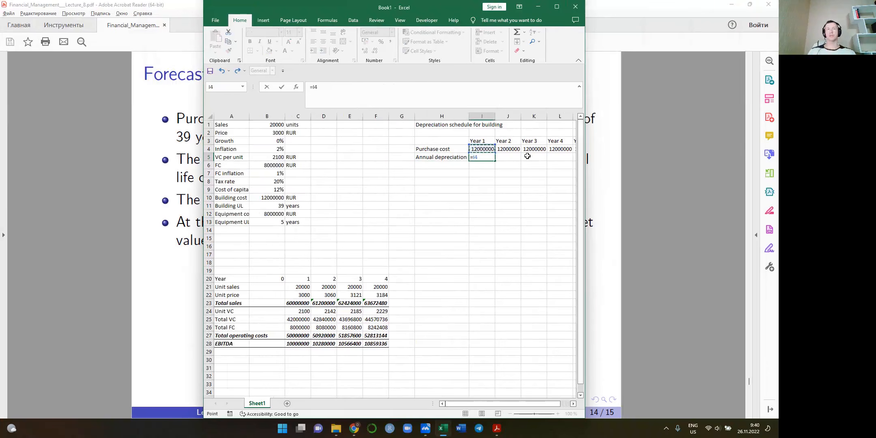
click(270, 198)
text(/)
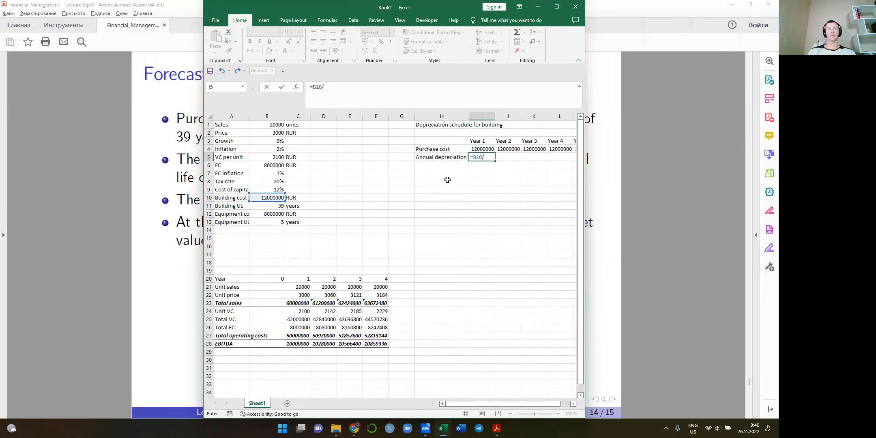
click(271, 206)
key(F4)
key(Return)
Try to copy the Year 1 annual depreciation formula from I5 across J5:M5
key(ctrl+c)
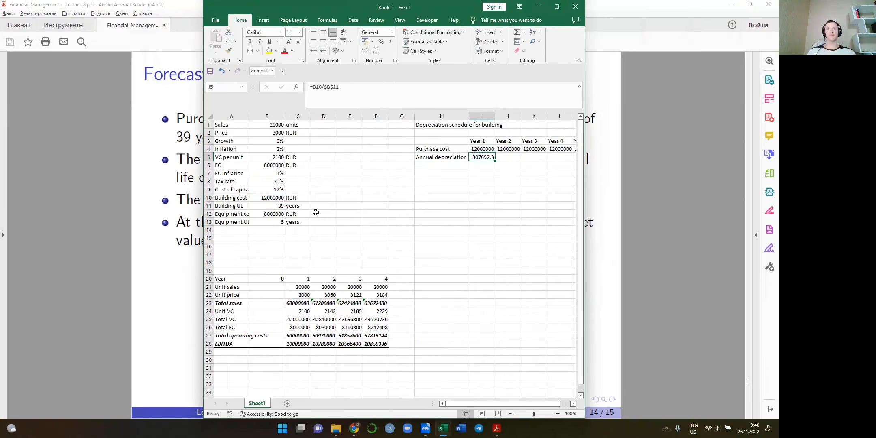
key(shift+Right)
key(shift+Right)
key(shift+Right)
key(shift+Right)
key(shift+Right)
key(shift+Left)
key(ctrl+v)
key(Left)
key(Right)
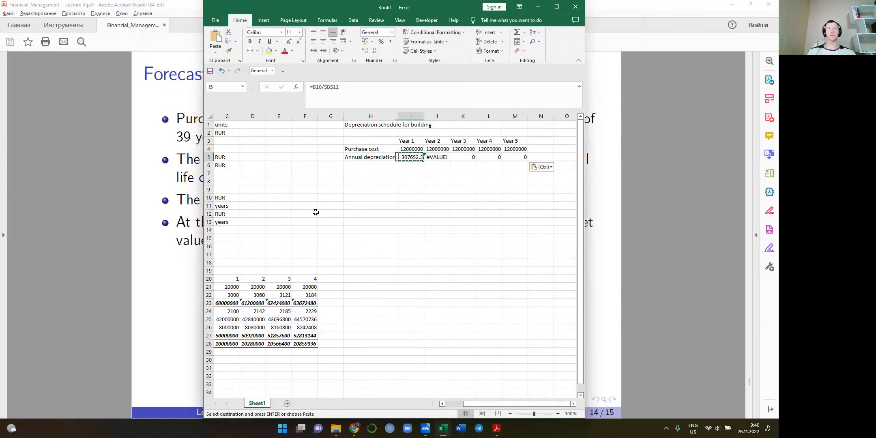
Make the building cost reference in I5 absolute so the formula reads =$B$10/$B$11
click(316, 88)
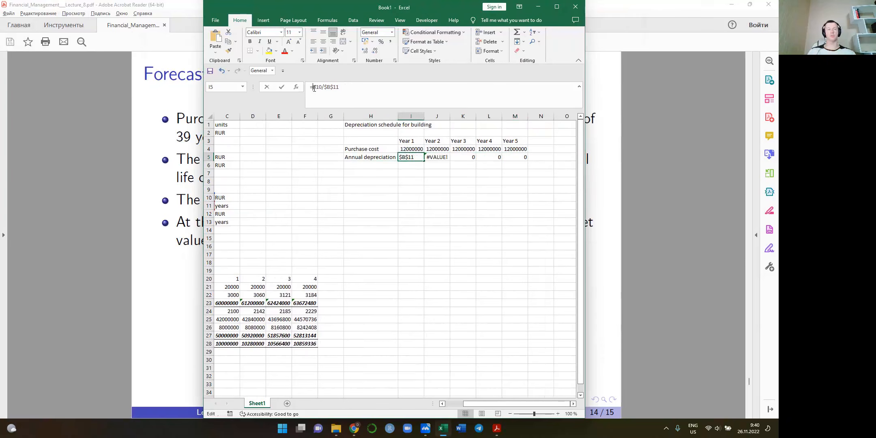
key(F4)
key(Tab)
key(Left)
Refill Years 2 to 5 of annual depreciation, J5:M5, with the absolute-reference formula from I5
key(ctrl+c)
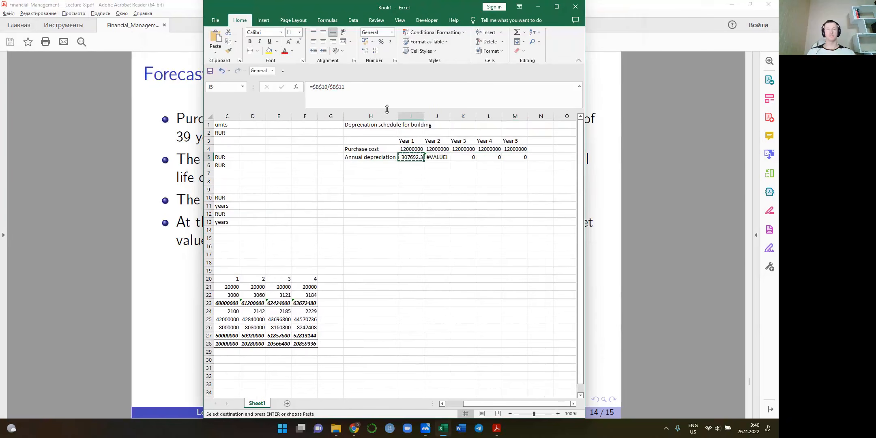
key(shift+Right)
key(shift+Right)
key(shift+Right)
key(shift+Right)
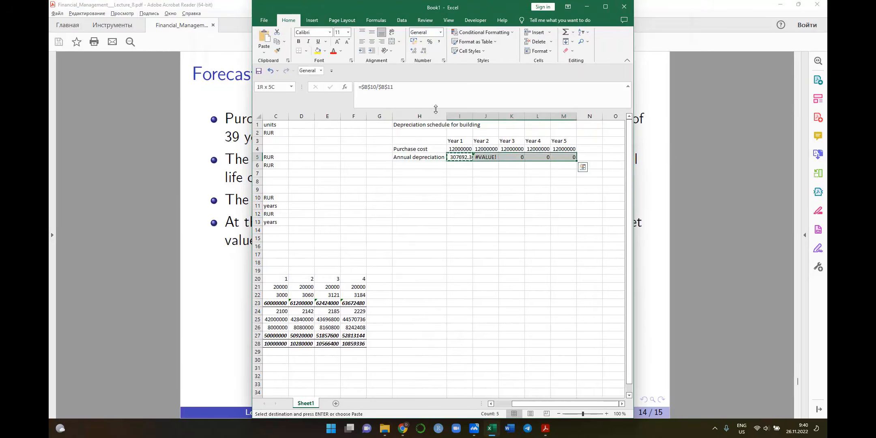
key(ctrl+v)
Label the third row of the building schedule in H6 as Accumulated depreciation
key(Down)
key(Left)
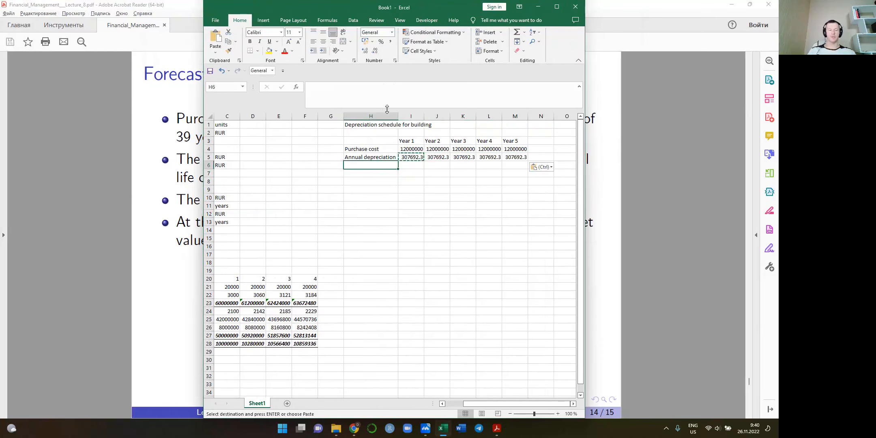
text(Accumulat)
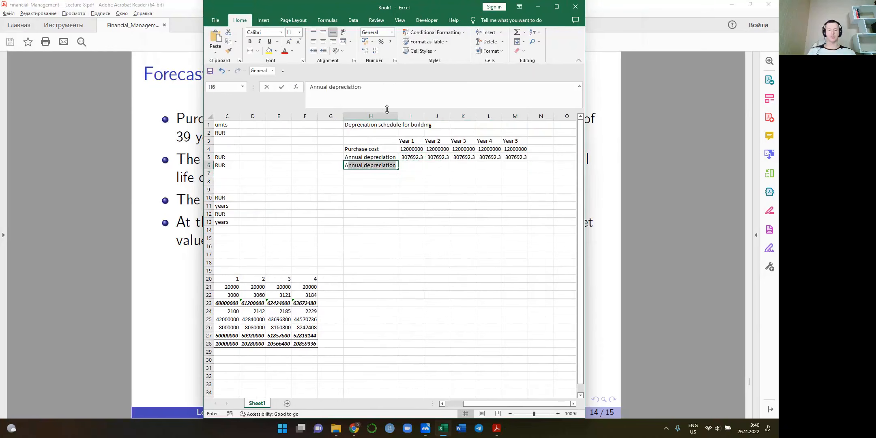
text(ed)
text( de)
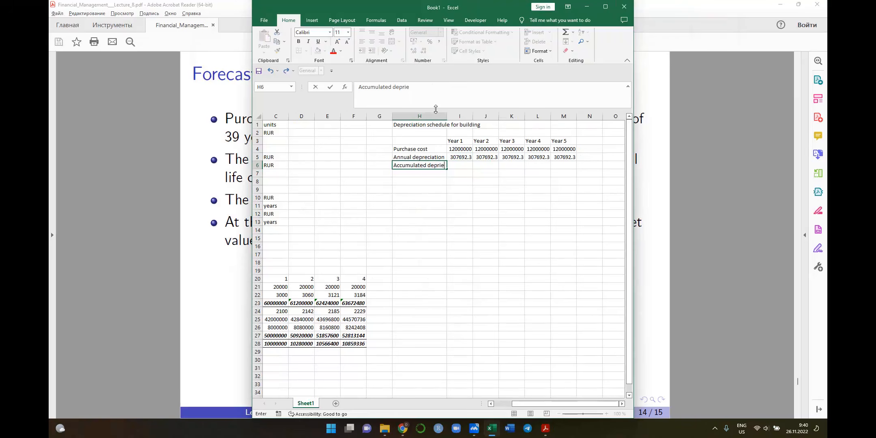
text(preciation)
key(Tab)
Set Year 1 accumulated depreciation in I6 to =I5 and Year 2 in J6 to =I6+J5
text(=)
key(Up)
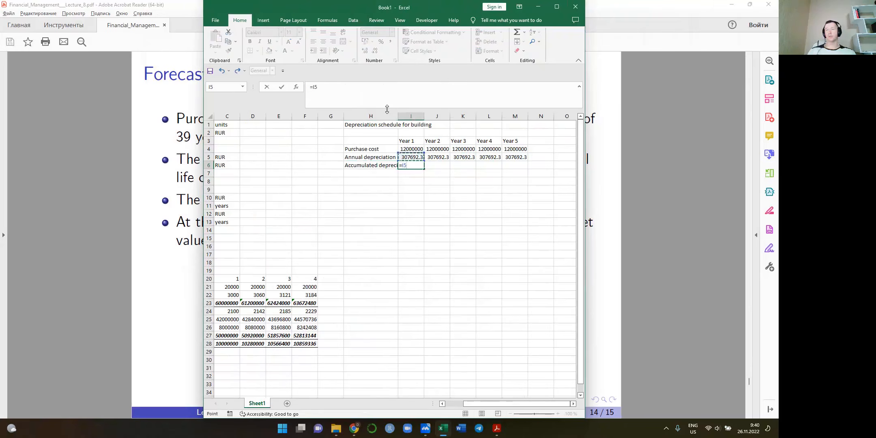
key(Tab)
text(=)
key(Left)
text(+)
key(Up)
key(Tab)
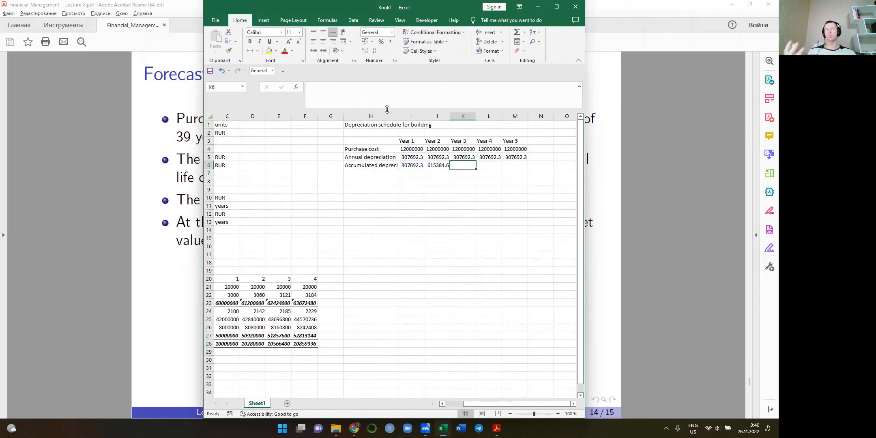
Copy the accumulated depreciation formula from J6 to Years 3 to 5 in K6:M6
key(ctrl+c)
key(shift+Right)
key(shift+Right)
key(shift+Right)
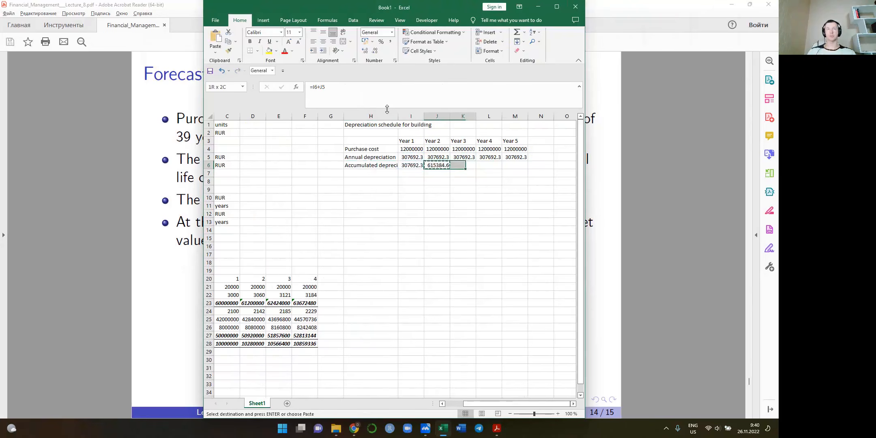
key(ctrl+v)
Label the fourth row of the building schedule in H7 as Book value
key(Down)
key(Down)
key(Up)
key(Left)
key(Left)
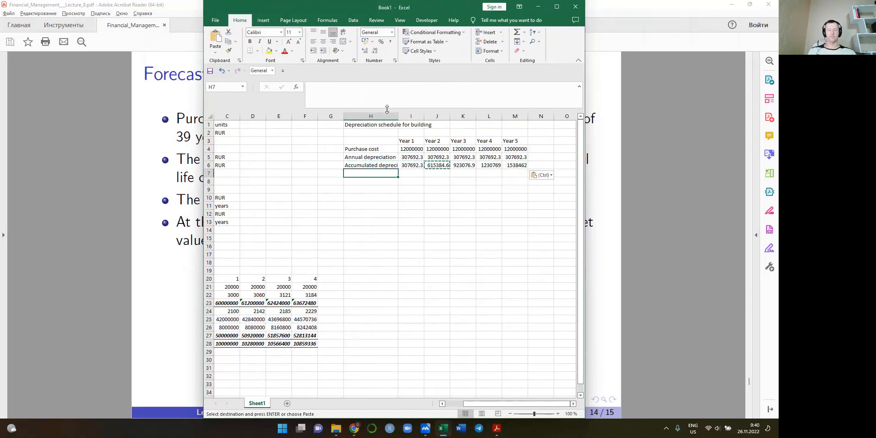
text(Book value)
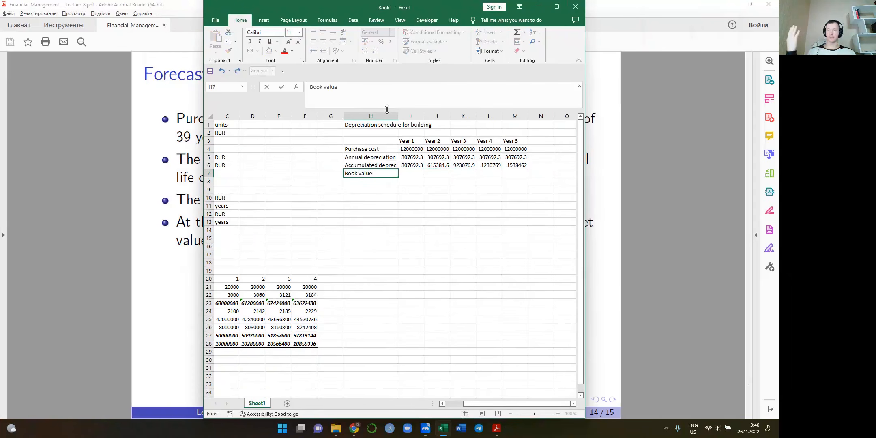
key(Tab)
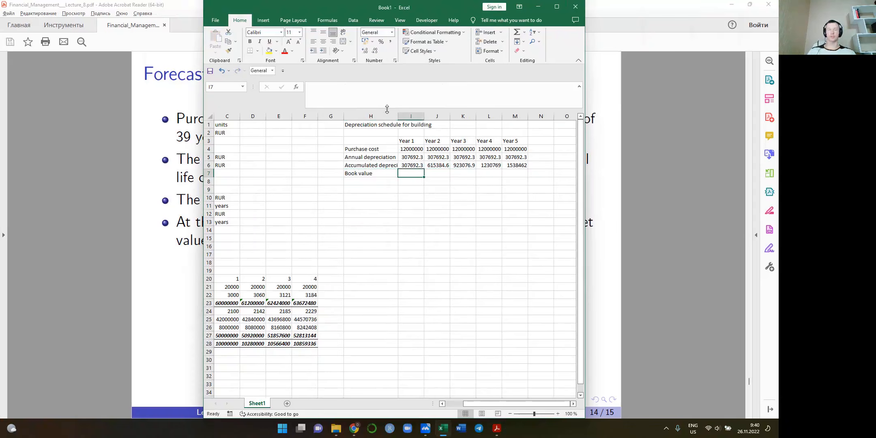
Calculate the Year 1 book value in I7 as purchase cost minus accumulated depreciation, =I4-I6
text(=)
key(Up)
key(Up)
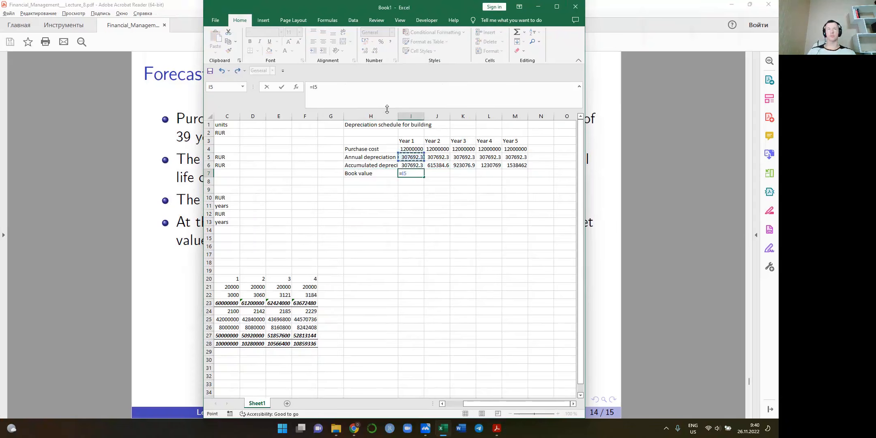
key(Up)
text(-)
key(Up)
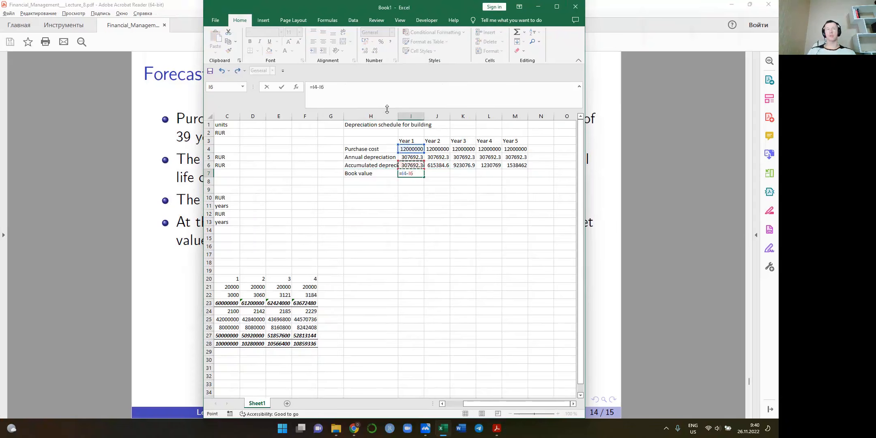
key(Return)
Copy the book value formula from I7 across Years 2 to 5 in J7:M7
key(Up)
key(ctrl+c)
key(shift+Right)
key(shift+Right)
key(shift+Right)
key(shift+Right)
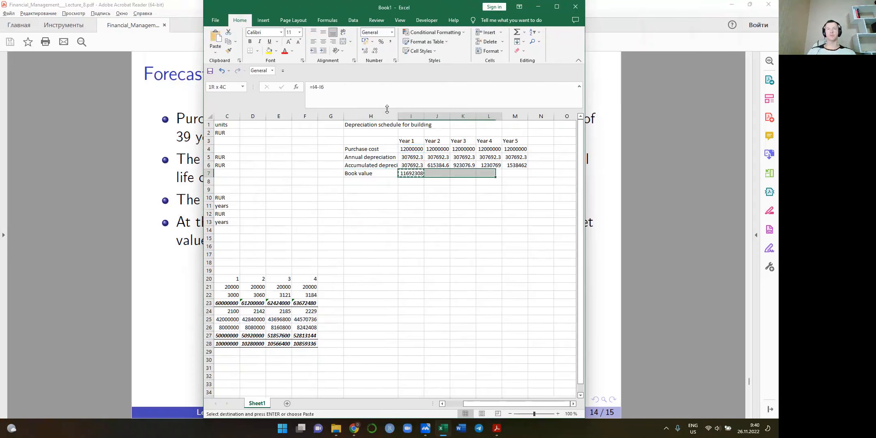
key(ctrl+v)
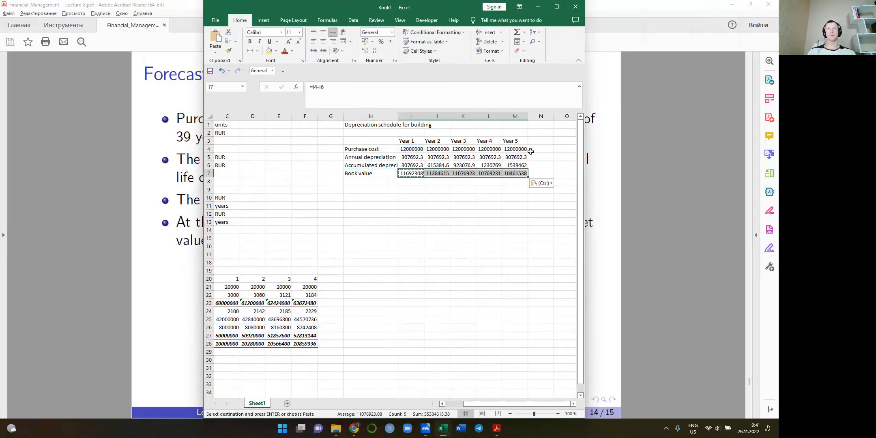
Compare the Year 4 building book value in L7 with the book value stated on the lecture slide in Acrobat Reader
click(515, 164)
click(492, 173)
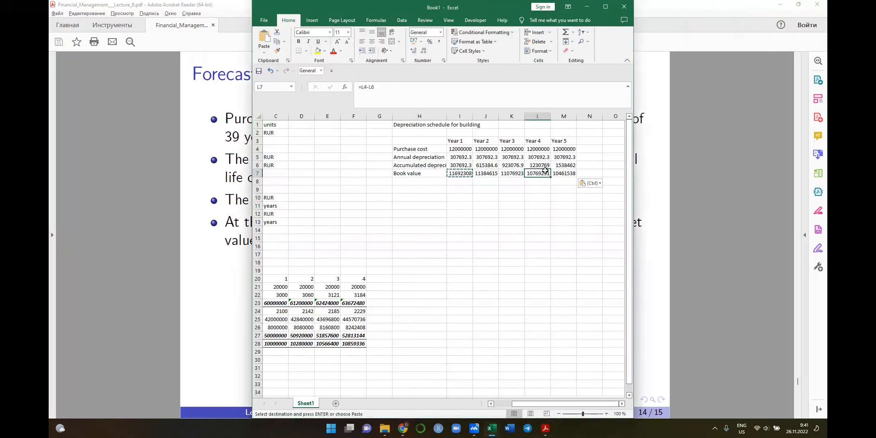
key(alt+Tab)
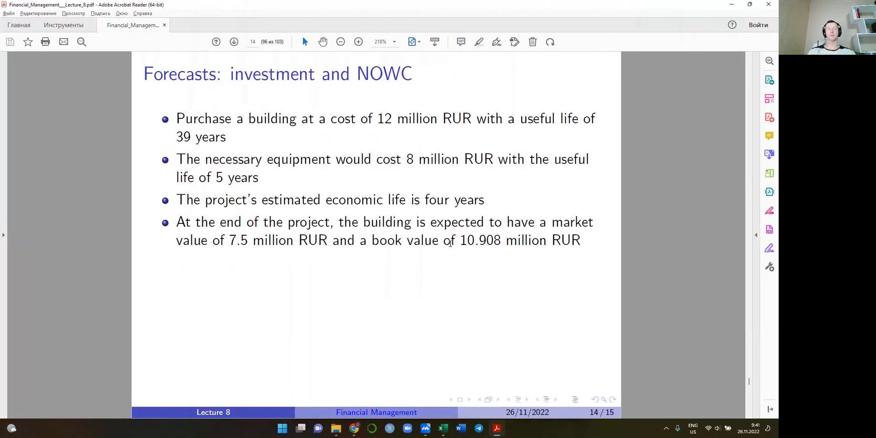
drag(444, 243, 580, 243)
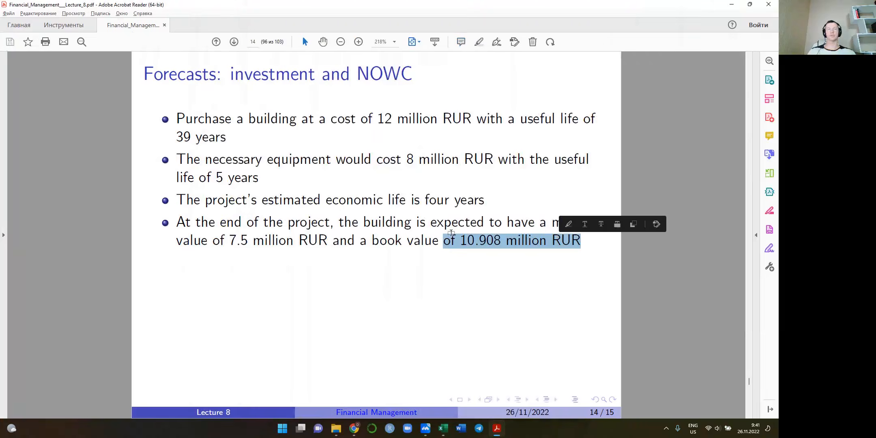
key(alt+Tab)
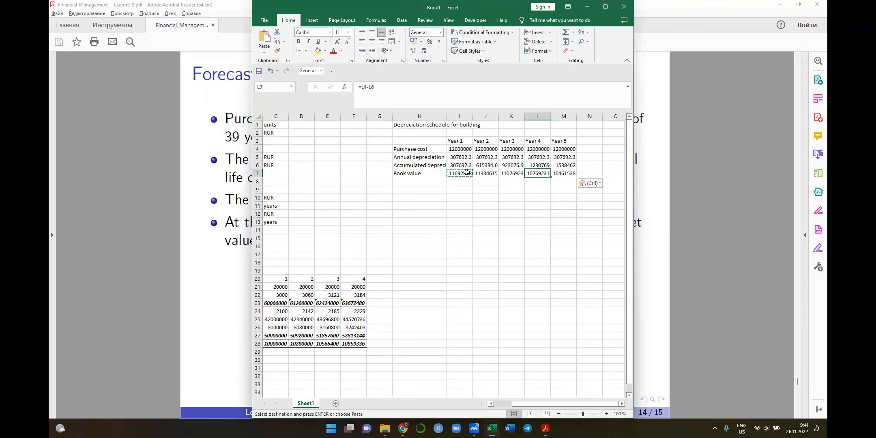
click(410, 172)
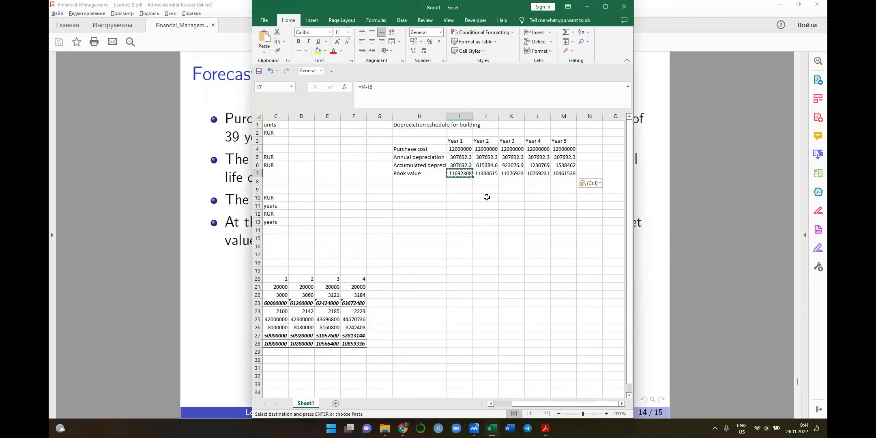
Extend the row label in H7 to read Book value at the end of year
double_click(428, 171)
text(at t)
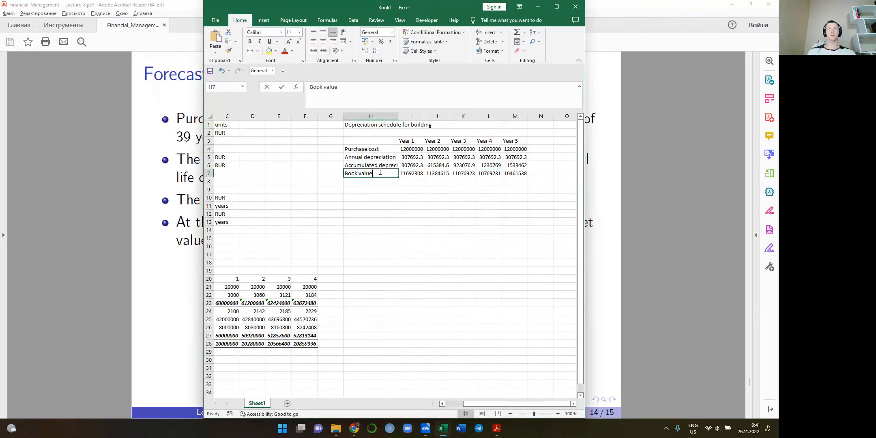
text(he end of y)
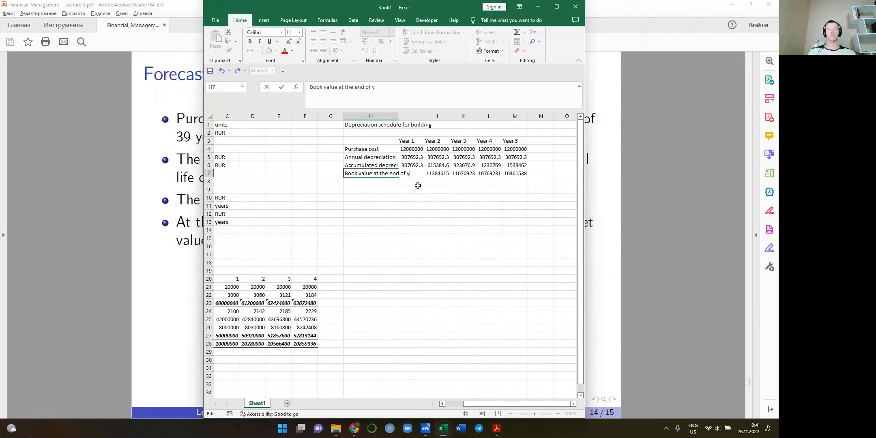
text(ear)
key(Return)
Widen column H so the full depreciation schedule row labels fit
key(Left)
drag(398, 117, 439, 117)
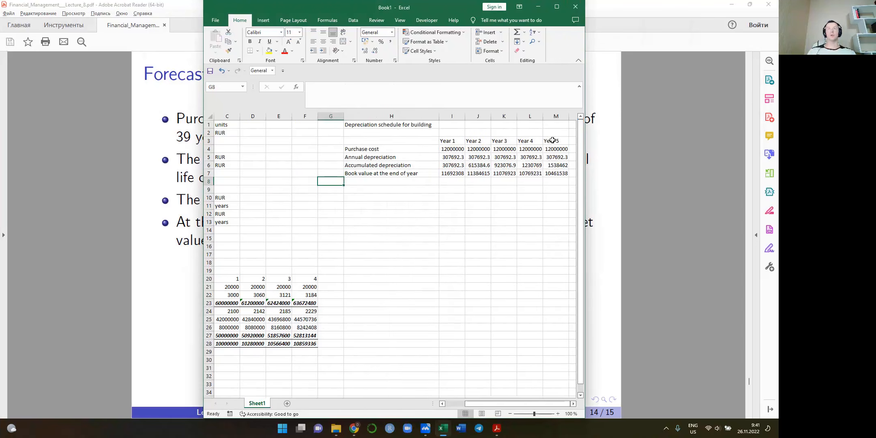
click(552, 140)
scroll(534, 147, right, 2)
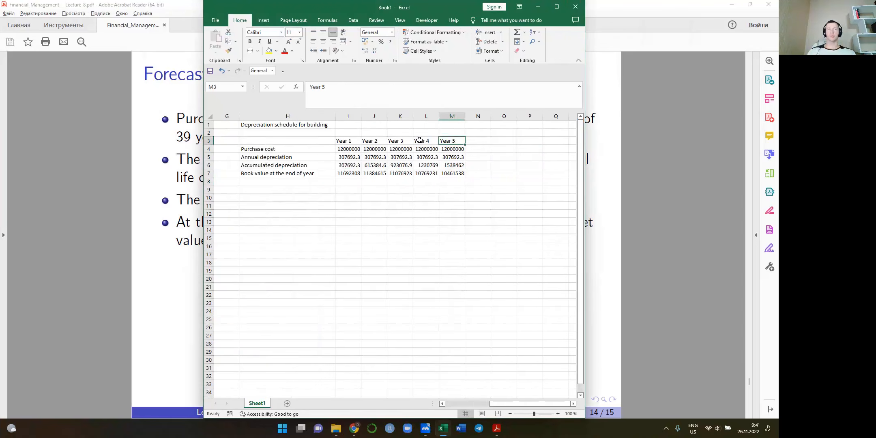
scroll(371, 167, left, 2)
Copy the whole building depreciation schedule H1:M7 and paste it below, starting at H9
click(377, 189)
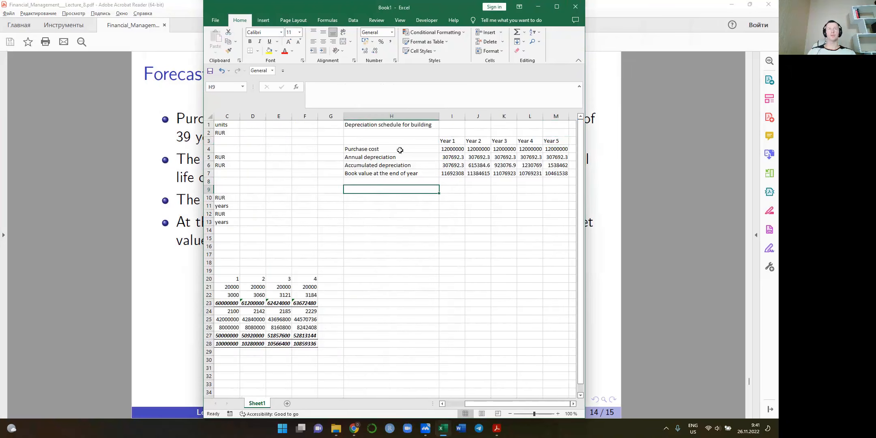
drag(375, 126, 514, 173)
key(ctrl+c)
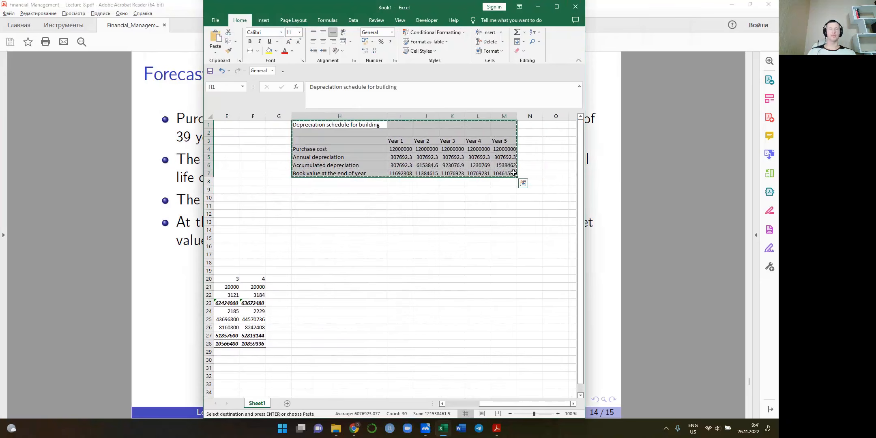
key(Down)
key(Down)
key(Down)
key(Down)
key(Down)
Change the copied schedule's title in H9 to Depreciation schedule for equipment
key(Down)
key(Down)
key(Down)
key(Down)
key(Up)
key(ctrl+v)
key(Up)
key(Down)
drag(375, 86, 432, 90)
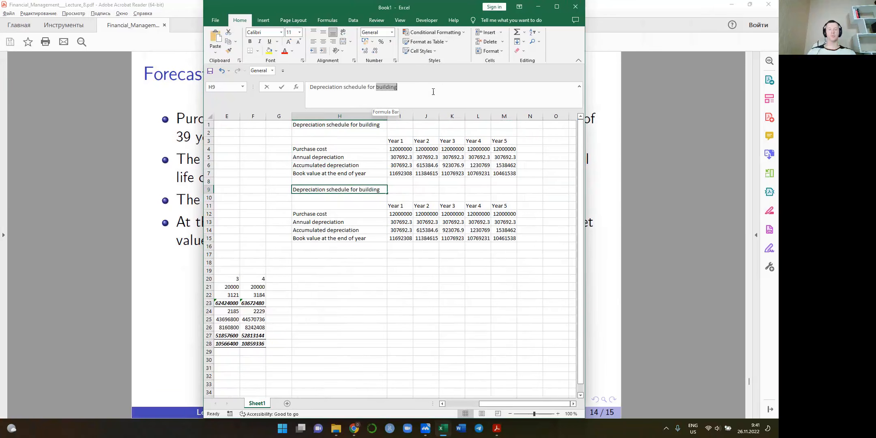
text(e)
text(quipet)
key(BackSpace)
key(BackSpace)
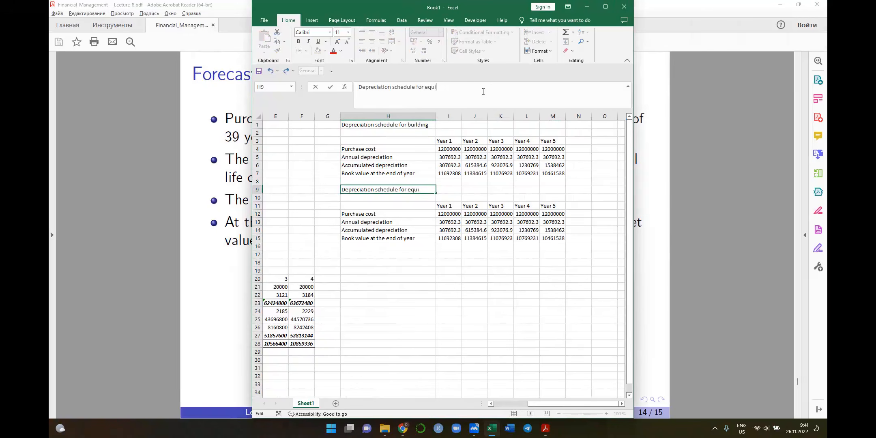
text(pment)
key(Return)
Link the equipment schedule's Year 1 purchase cost in I12 to the equipment cost, =$B$12
key(Down)
key(Down)
key(Right)
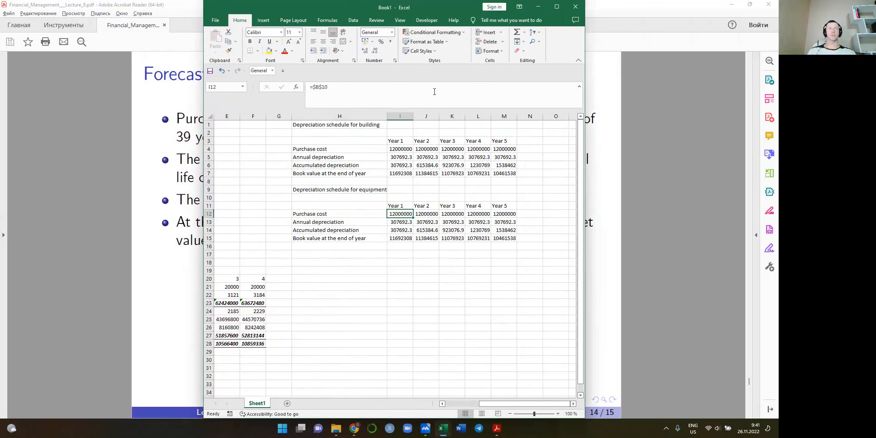
click(396, 87)
scroll(257, 206, left, 3)
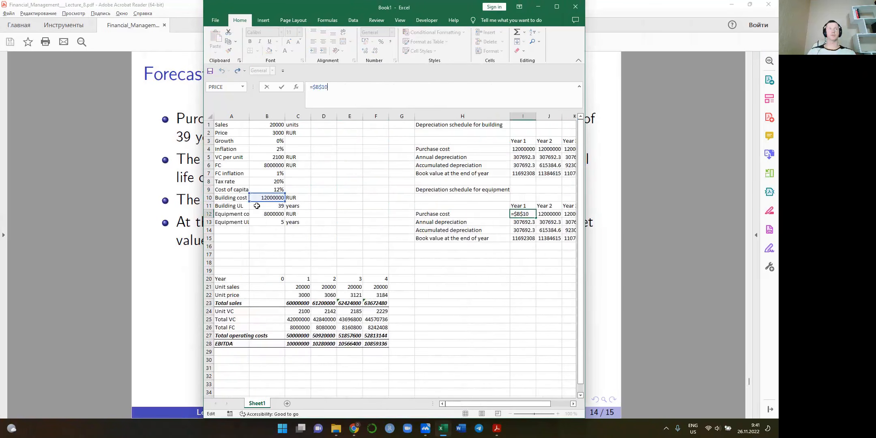
drag(259, 203, 261, 215)
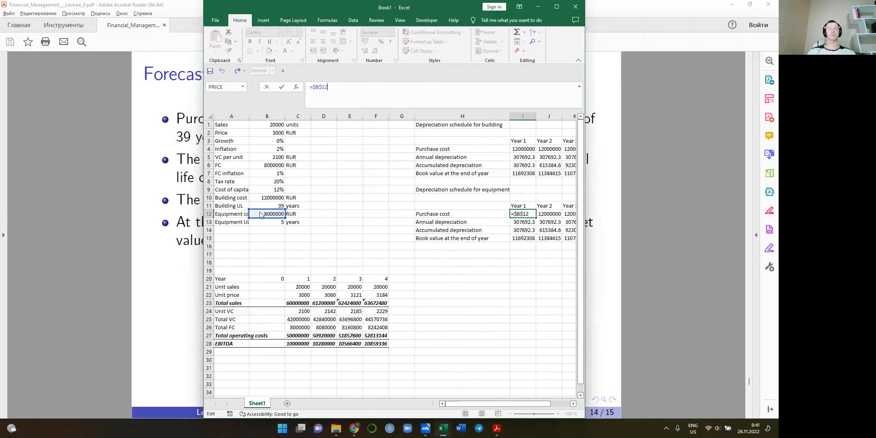
key(ctrl+Return)
Copy the Year 1 equipment purchase cost formula across to Year 5 (I12:M12)
key(ctrl+c)
key(shift+Right)
key(shift+Right)
key(shift+Right)
key(shift+Right)
key(ctrl+v)
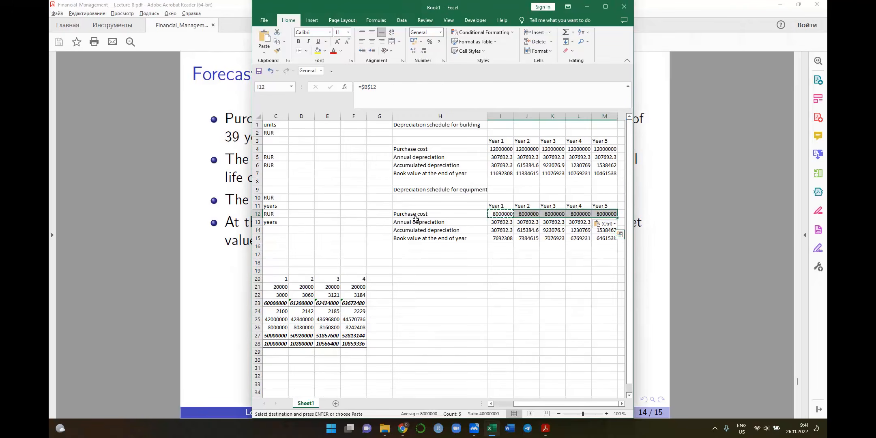
key(shift+Left)
key(shift+Left)
key(shift+Left)
key(shift+Left)
Change the equipment schedule's Year 1 annual depreciation in I13 to =$B$12/$B$13
key(Down)
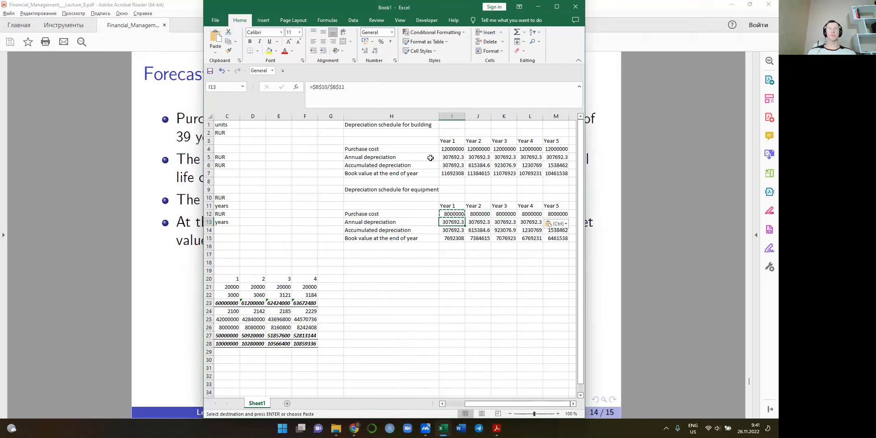
key(F2)
scroll(306, 190, left, 2)
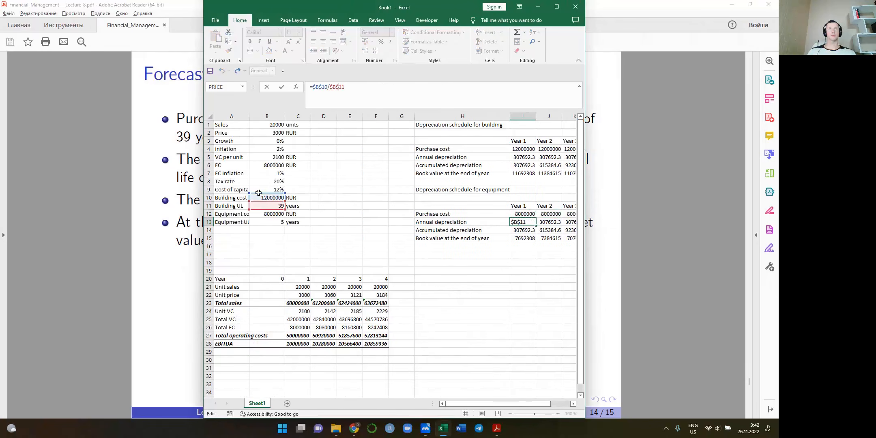
drag(262, 209, 267, 215)
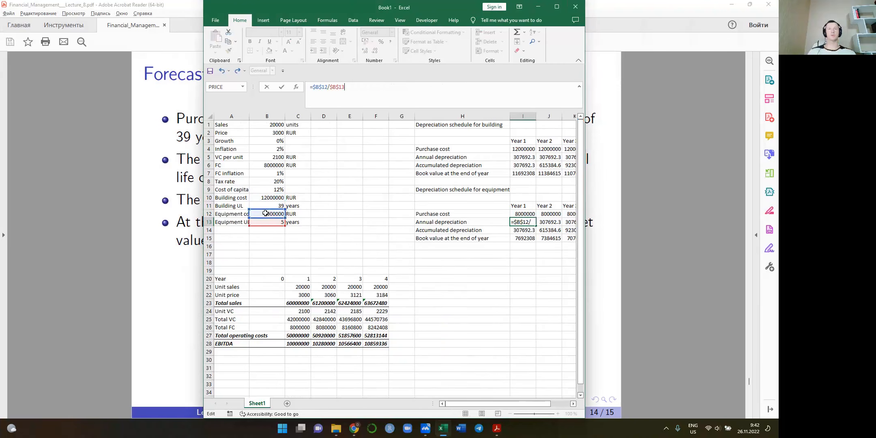
key(ctrl+Return)
Copy the equipment's annual depreciation formula across to Year 5 (I13:M13) and check the Year 5 book value
key(ctrl+c)
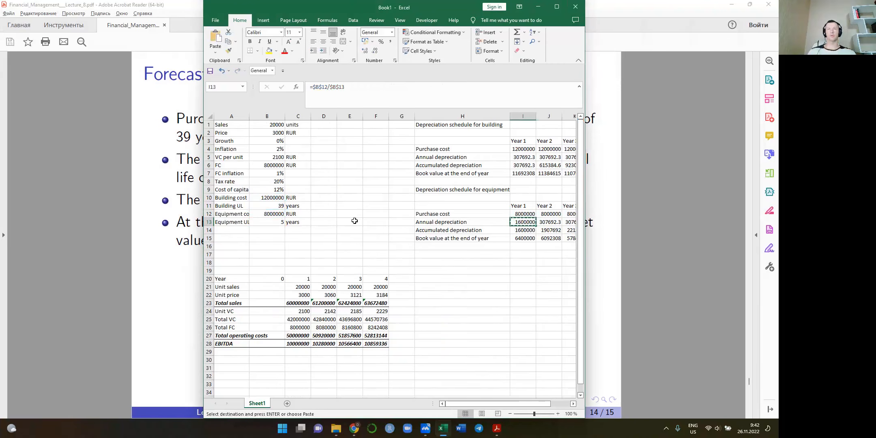
key(shift+Right)
key(shift+Right)
key(shift+Right)
key(shift+Right)
key(ctrl+v)
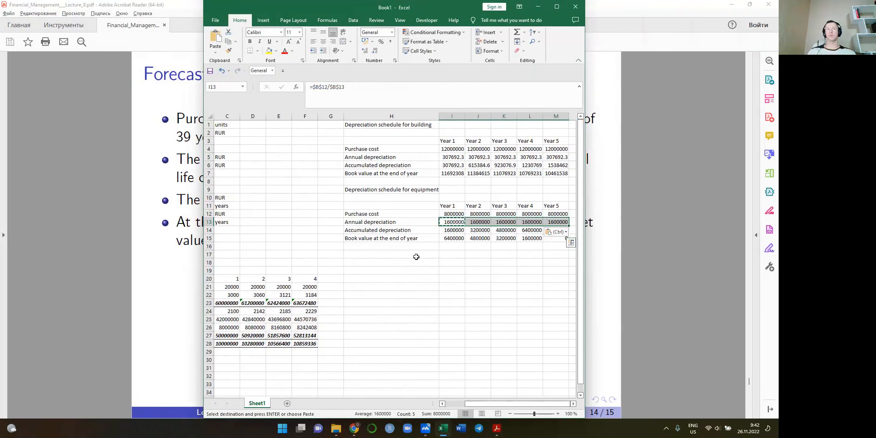
click(493, 272)
click(556, 239)
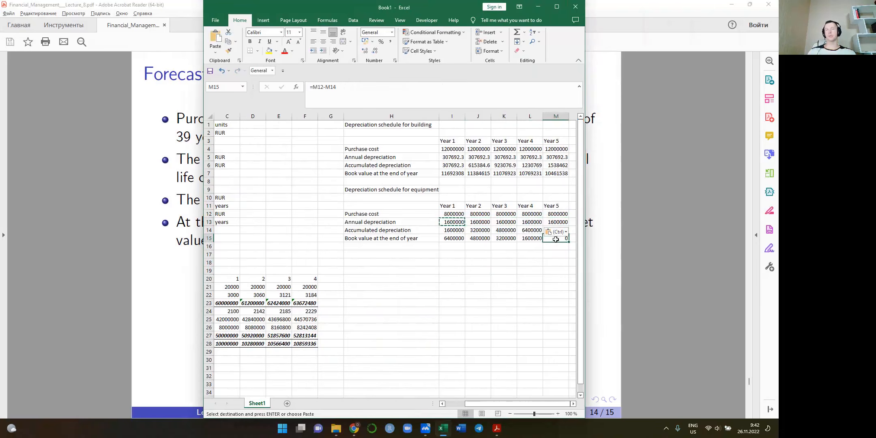
click(562, 254)
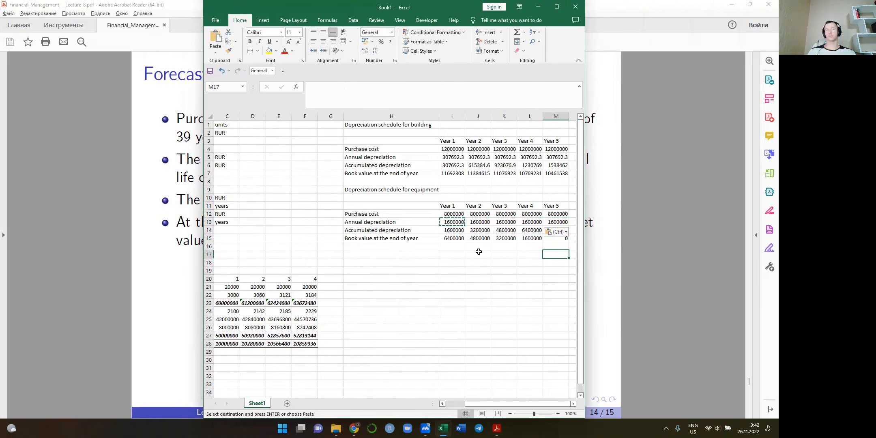
Add a Depreciation row label in A29, below EBITDA in the forecast
scroll(385, 291, left, 2)
click(237, 354)
text(Depreciation)
key(Tab)
key(Tab)
Sum the Year 1 annual depreciation of building and equipment in C29 with =I5+I13
text(=)
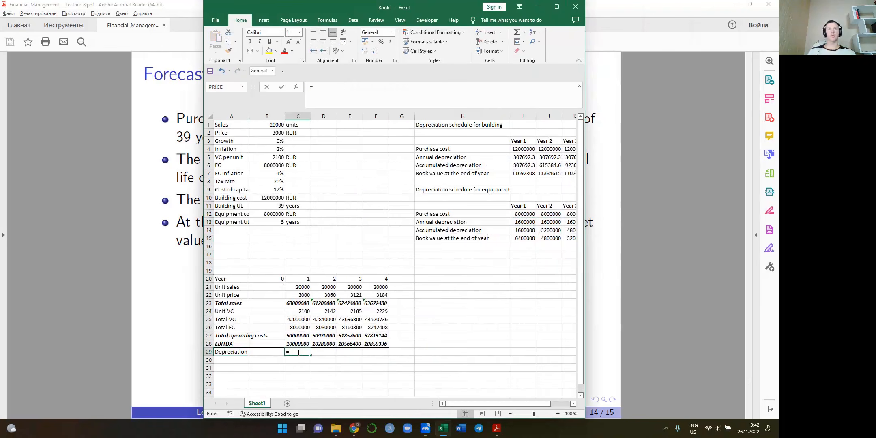
click(524, 154)
text(+)
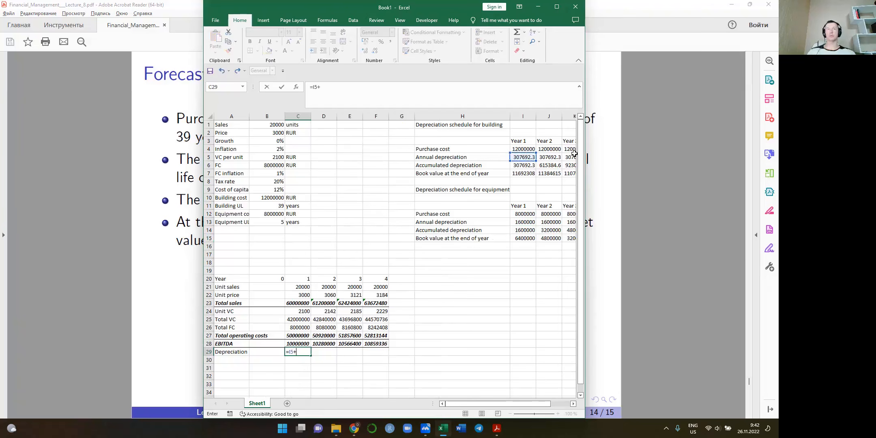
click(527, 219)
key(Return)
key(Up)
key(Left)
key(Right)
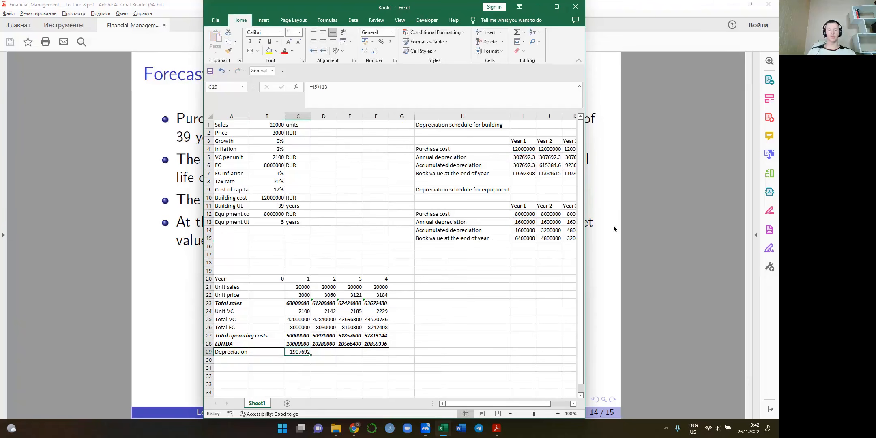
Copy the total depreciation formula from C29 across to Year 4 (C29:F29)
key(ctrl+c)
key(shift+Right)
key(shift+Right)
key(shift+Right)
key(ctrl+v)
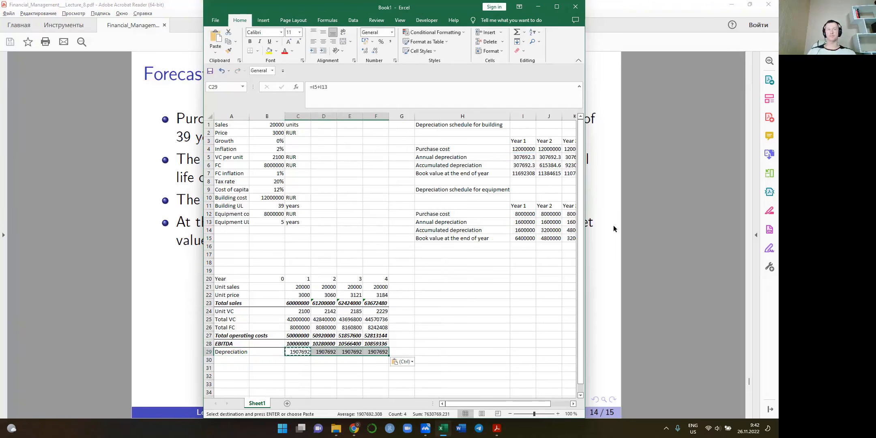
Label the row below Depreciation, A30, as EBIT
key(Down)
key(Left)
key(Left)
text(EBITDA)
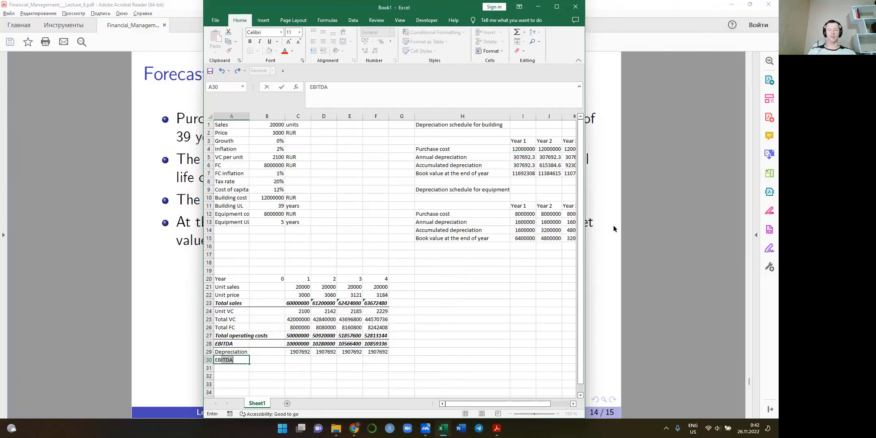
key(Right)
key(Left)
text(EBIT)
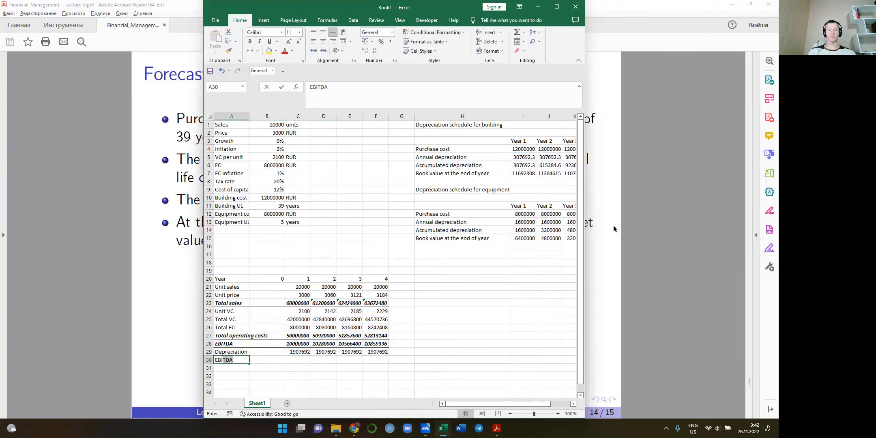
key(Delete)
Calculate Year 1 EBIT in C30 as EBITDA minus depreciation, =C28-C29
key(Right)
key(Right)
text(=)
key(Up)
key(Up)
text(-)
key(Up)
key(Tab)
key(Left)
Copy the EBIT formula from C30 across to Year 4 (C30:F30)
key(ctrl+c)
key(shift+Right)
key(shift+Right)
key(shift+Right)
key(ctrl+v)
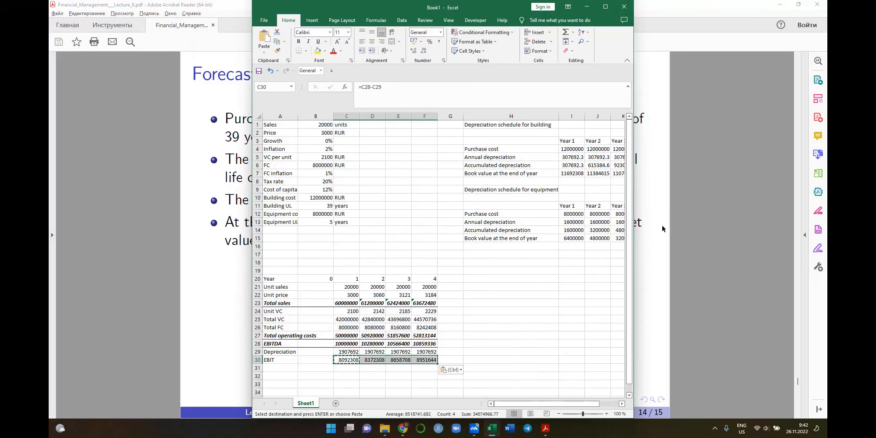
Format the EBIT row A30:F30 in bold italic with border lines like the EBITDA row
key(Right)
key(Right)
key(Right)
key(shift+Left)
key(shift+Left)
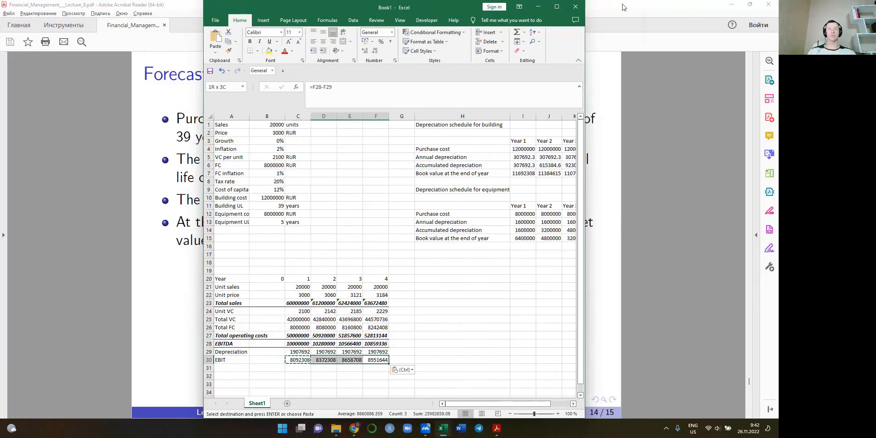
key(shift+Left)
key(shift+Left)
key(shift+Left)
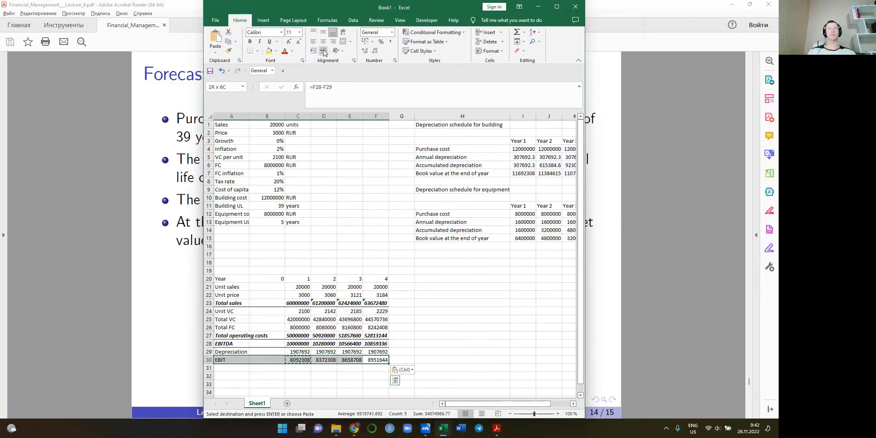
key(Escape)
click(250, 41)
click(260, 42)
scroll(303, 307, down, 3)
click(268, 319)
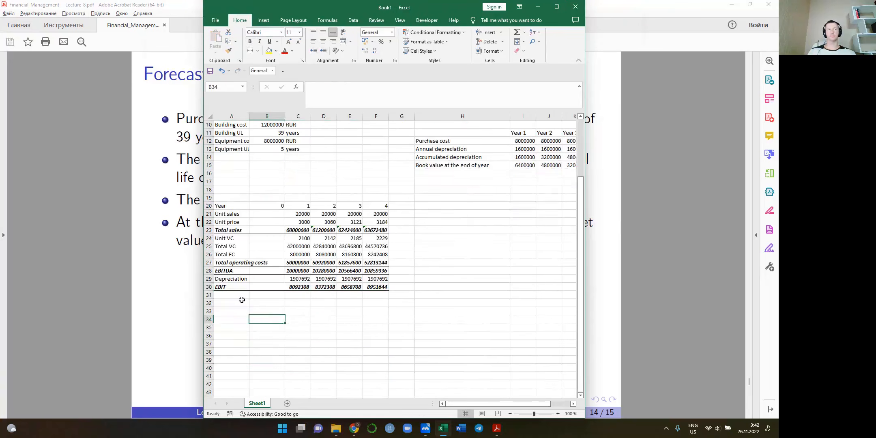
Switch to the lecture slides in Adobe Acrobat Reader and read the end-of-project market and book values for the building and equipment
click(191, 302)
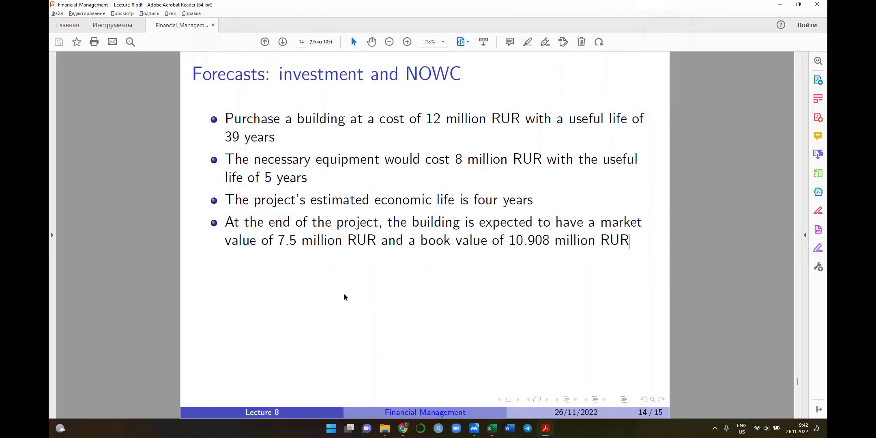
scroll(344, 293, down, 1)
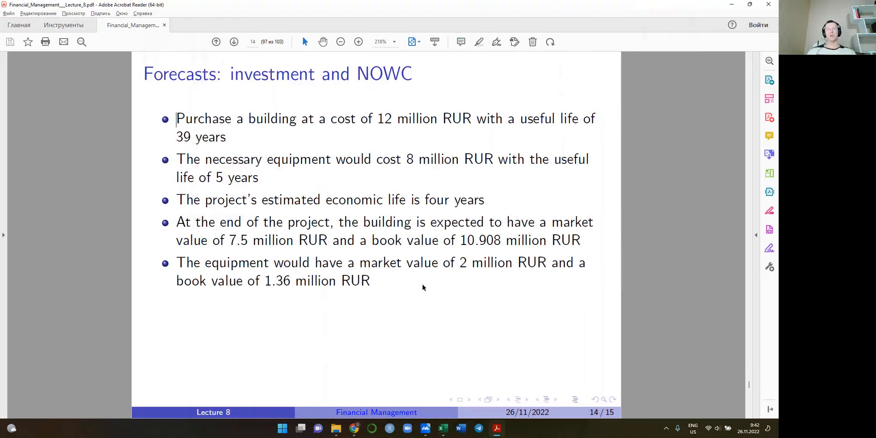
right_click(443, 311)
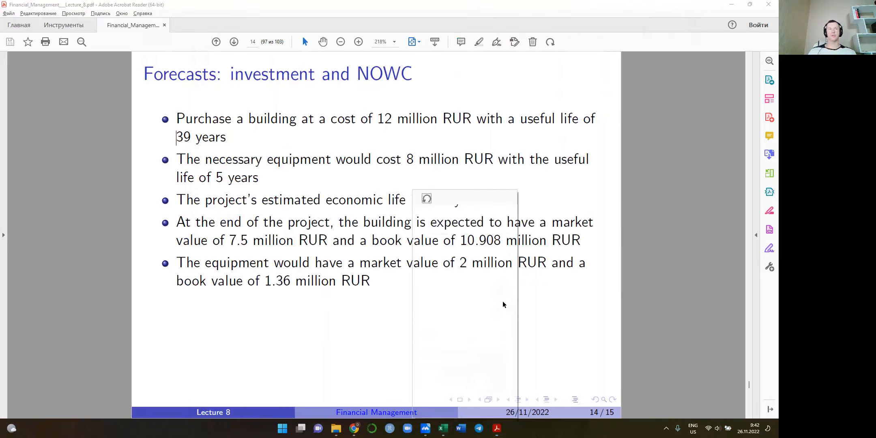
click(374, 330)
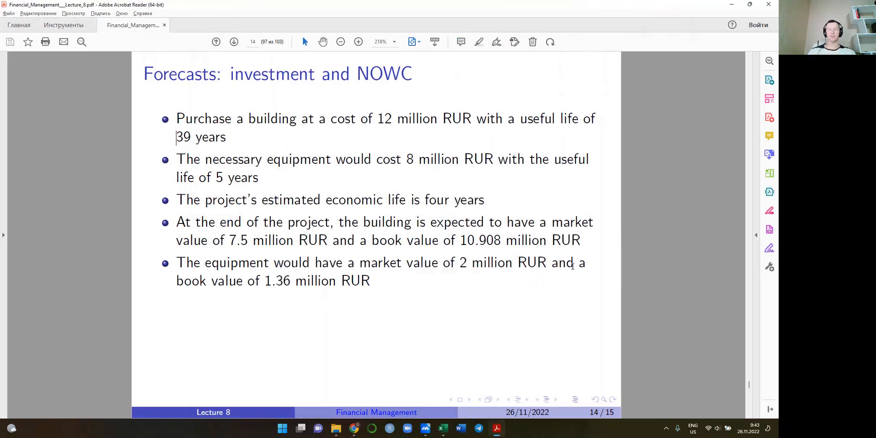
scroll(515, 317, down, 1)
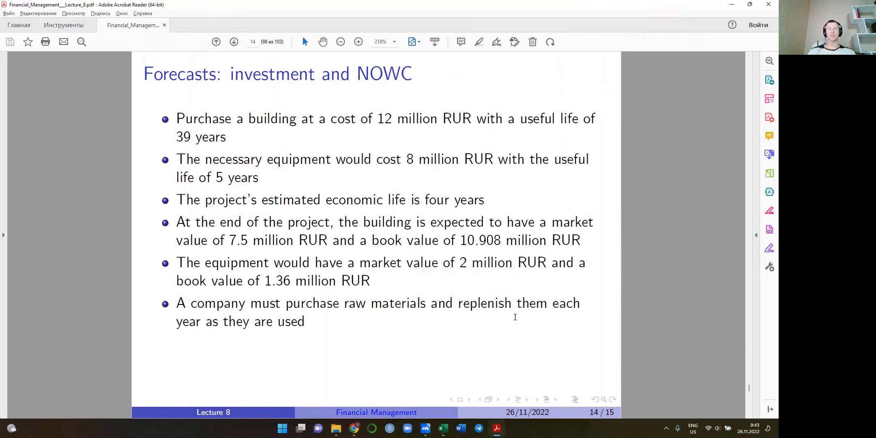
scroll(515, 317, up, 1)
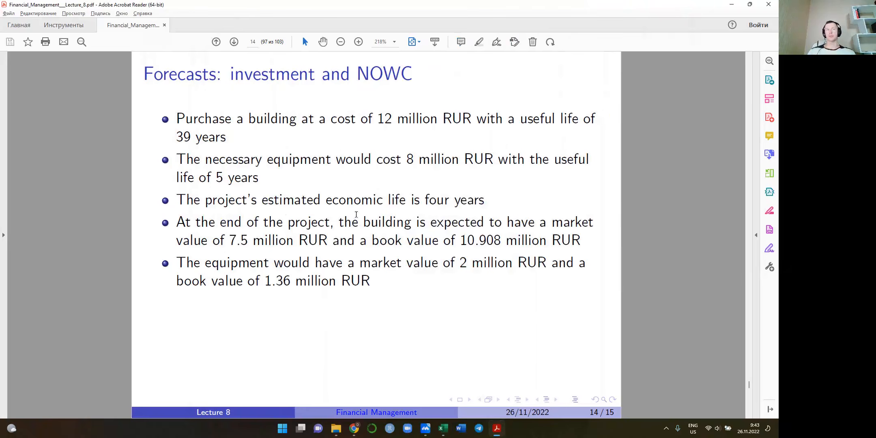
scroll(415, 239, down, 1)
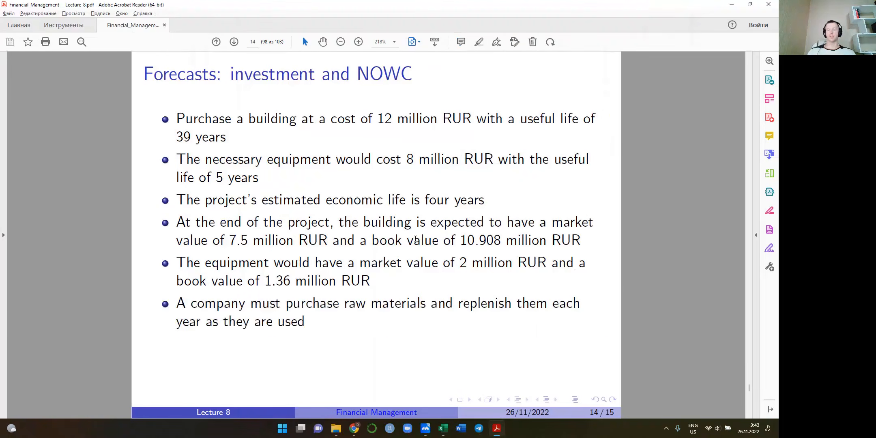
scroll(415, 239, down, 1)
scroll(415, 239, up, 2)
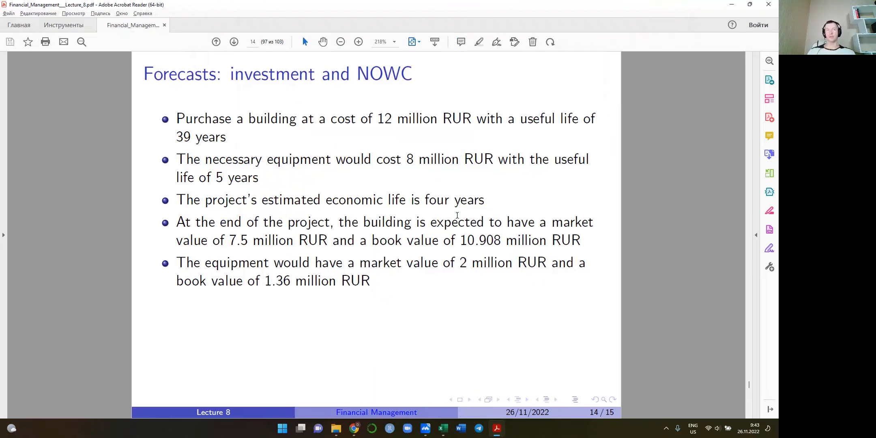
drag(228, 239, 253, 240)
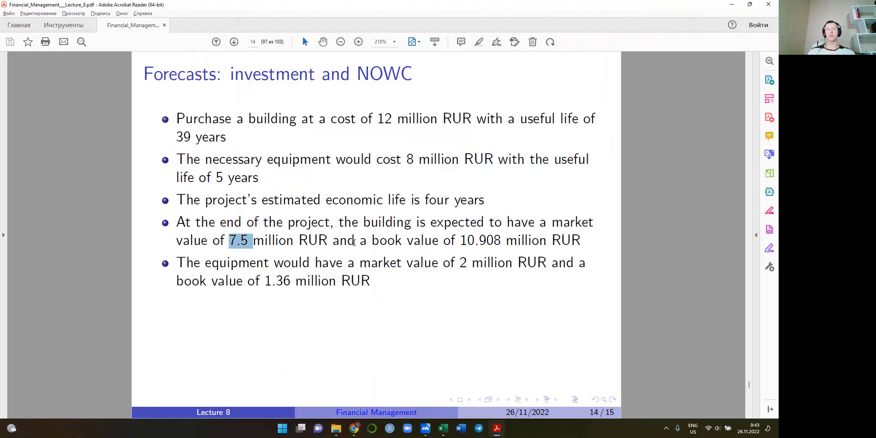
drag(459, 264, 512, 265)
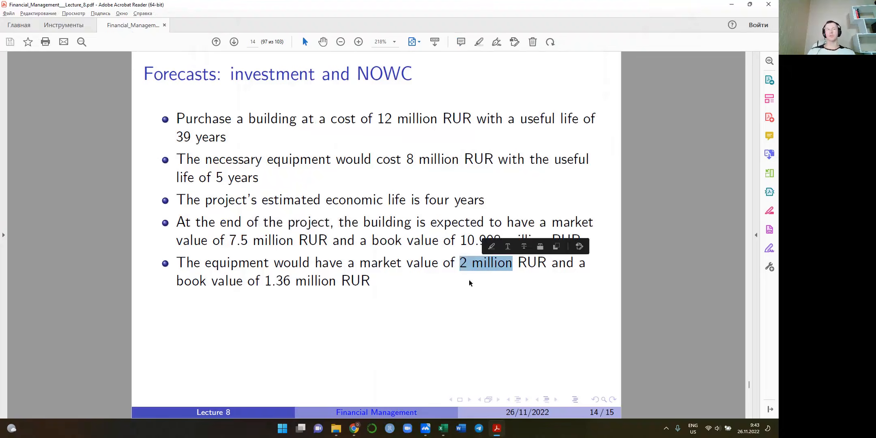
Switch back to the Excel workbook to review the forecast and both depreciation schedules, and return to the lecture slide
key(alt+Tab)
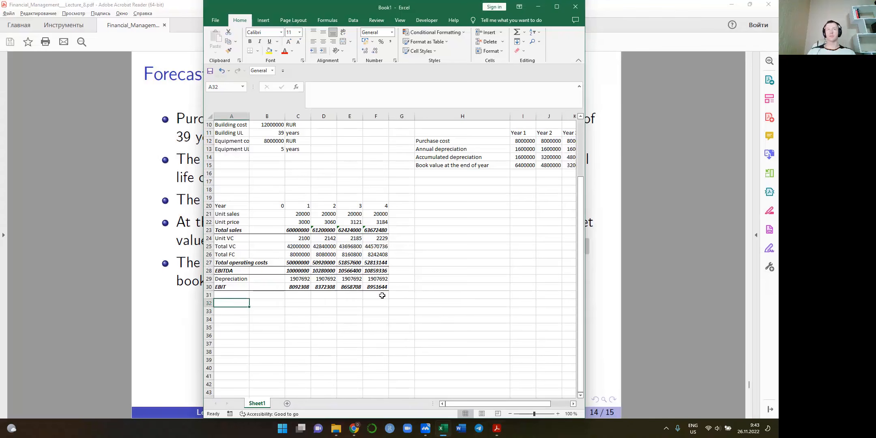
click(415, 288)
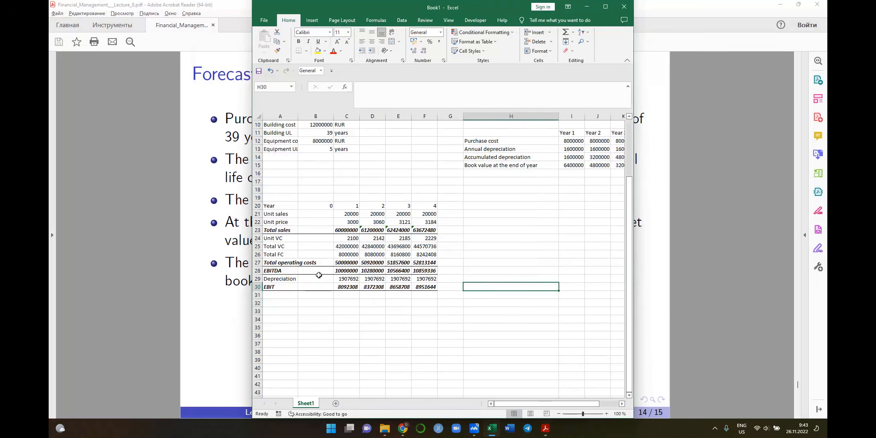
scroll(562, 222, up, 3)
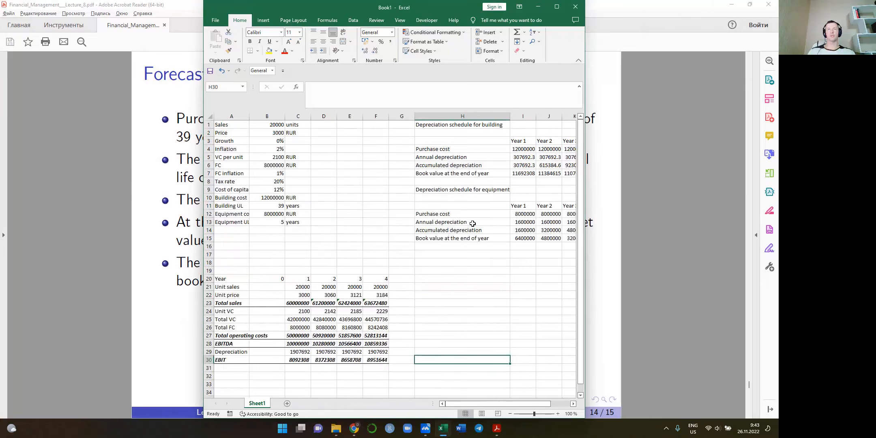
scroll(472, 224, right, 1)
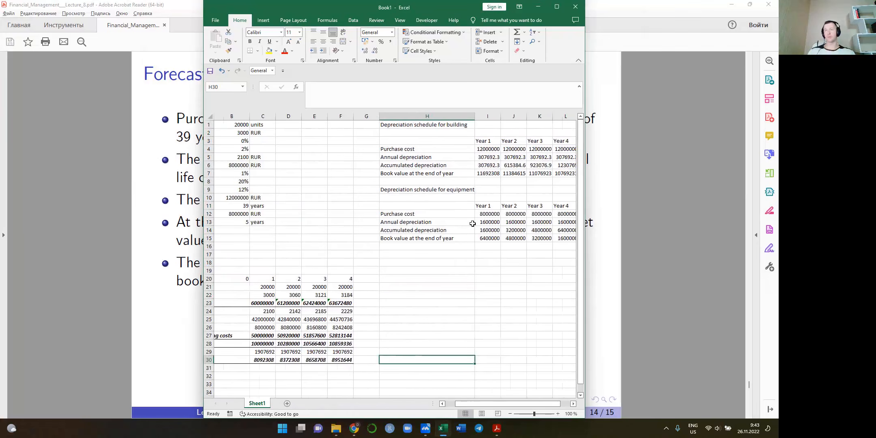
scroll(472, 224, left, 1)
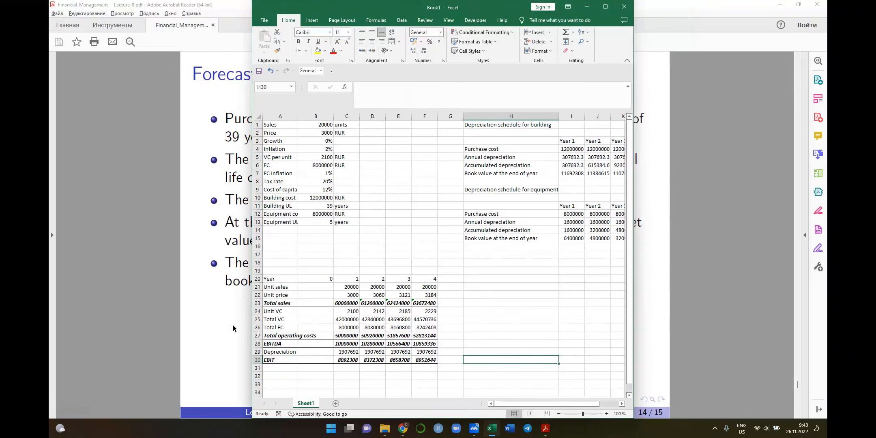
click(233, 328)
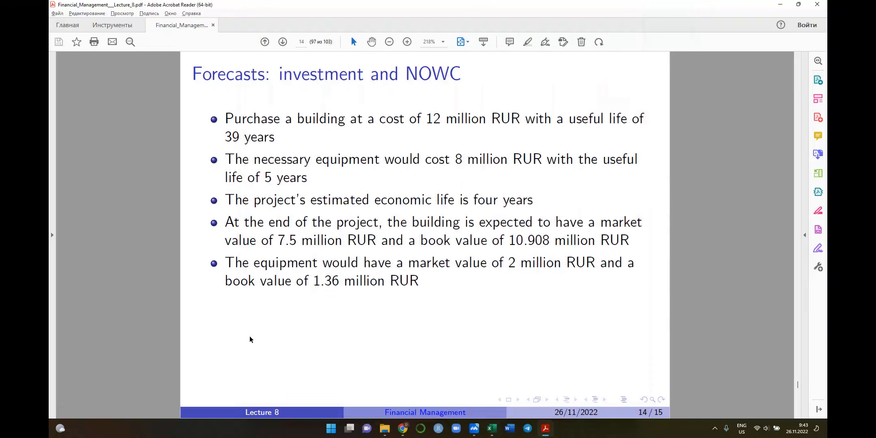
Switch to the Excel workbook and enter the heading "Forecast of P&L statement" in A18 above the existing forecast
key(alt+Tab)
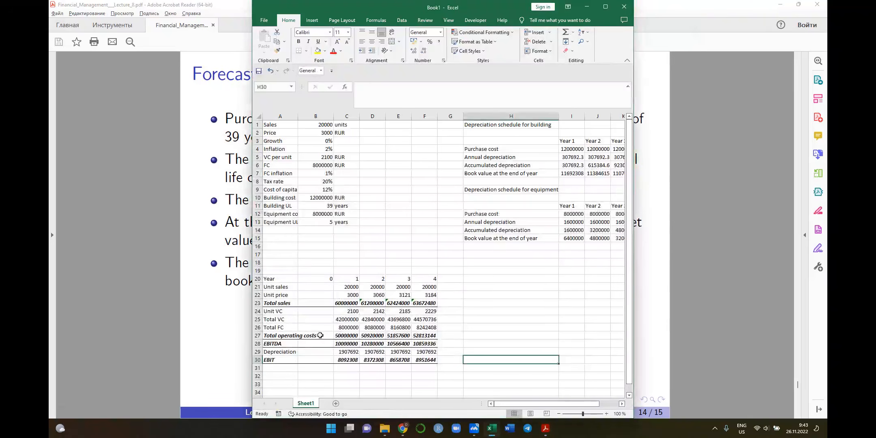
scroll(324, 355, down, 3)
drag(274, 200, 424, 278)
click(273, 182)
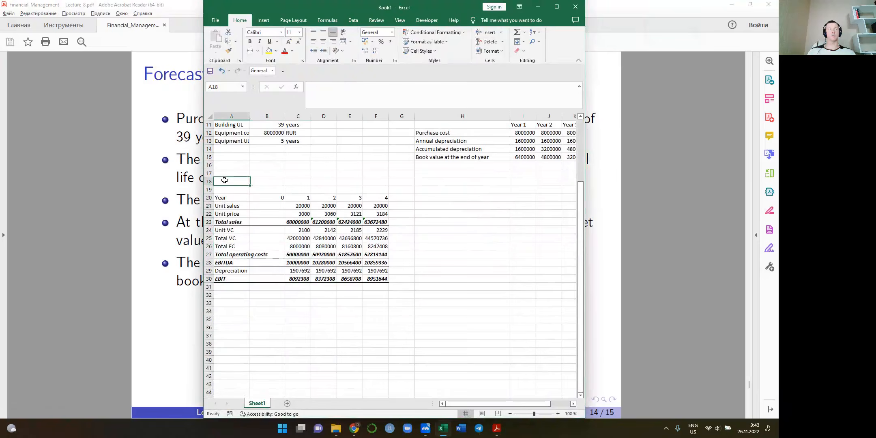
text(For)
text(e)
text(caste o)
text( of)
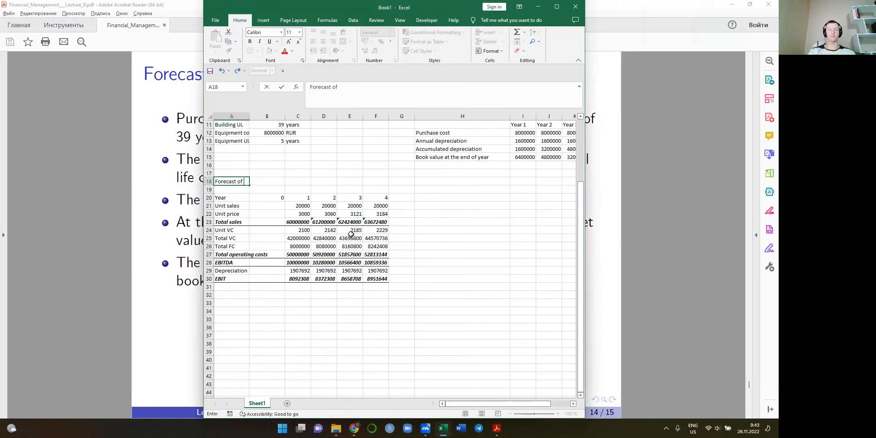
text( P&L tatement)
key(ctrl+Return)
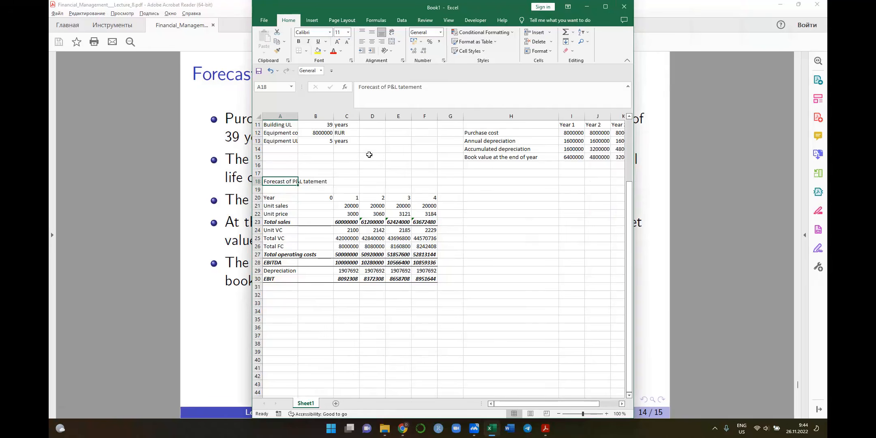
key(BackSpace)
key(Right)
text(s)
key(Return)
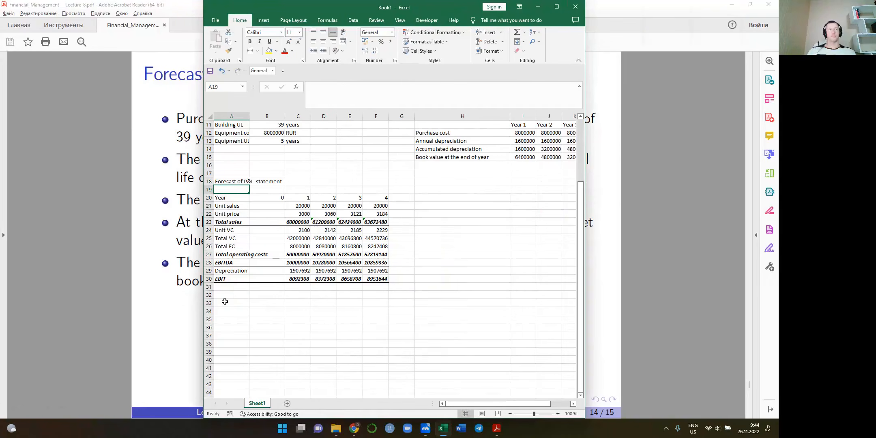
Enter the heading "Forecast of cash flows" in A33 below the EBIT row
click(273, 302)
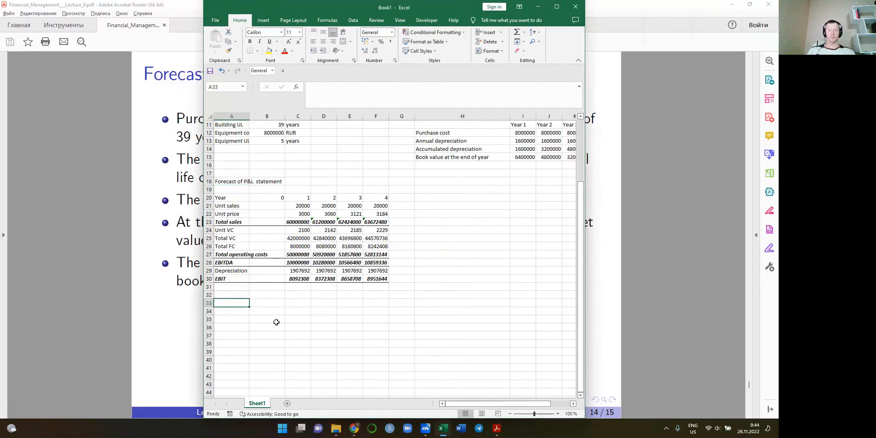
text(Forecast)
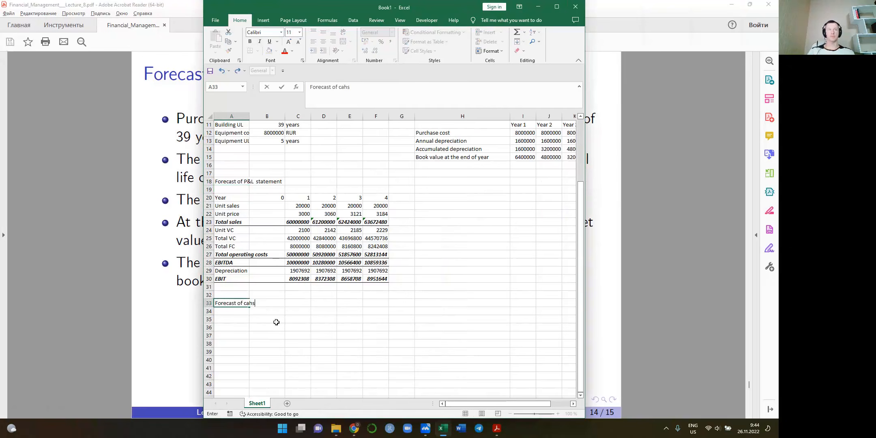
text( of cash flows)
key(Return)
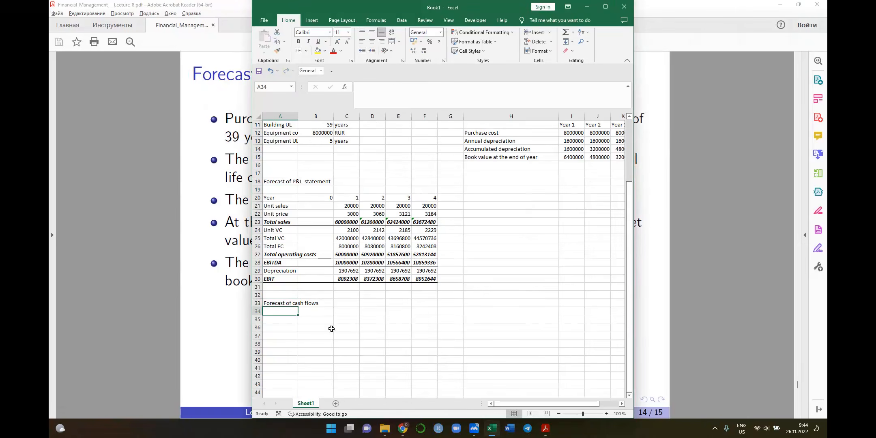
Copy the Year header row A20:F20 to A35 as the header of the cash flow forecast
key(Right)
key(Up)
key(Up)
key(Up)
key(Up)
key(Up)
key(Up)
key(Up)
key(Up)
key(Up)
key(Up)
key(Up)
key(Up)
key(Up)
key(Up)
key(Up)
key(Up)
key(Left)
key(Down)
key(Down)
key(shift+Right)
key(shift+Right)
key(shift+Right)
key(shift+Right)
key(shift+Right)
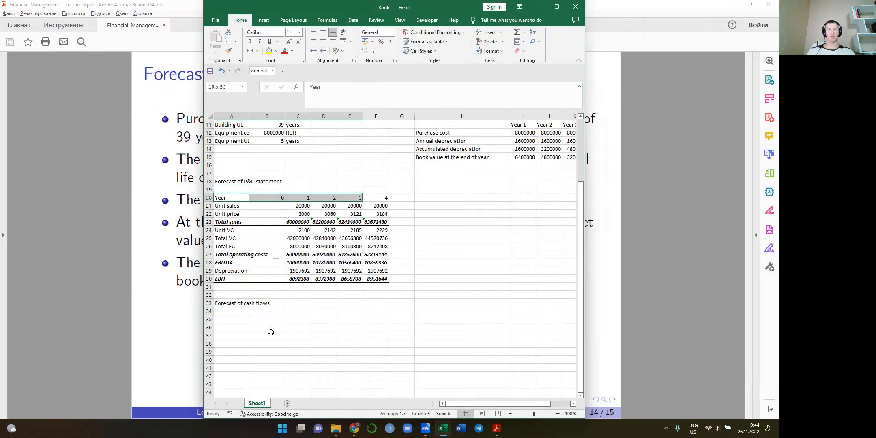
key(ctrl+c)
key(Down)
key(Down)
key(Down)
key(Down)
key(Down)
key(Down)
key(Down)
key(Down)
key(Down)
key(Down)
key(Down)
key(Down)
key(Down)
key(Down)
key(Down)
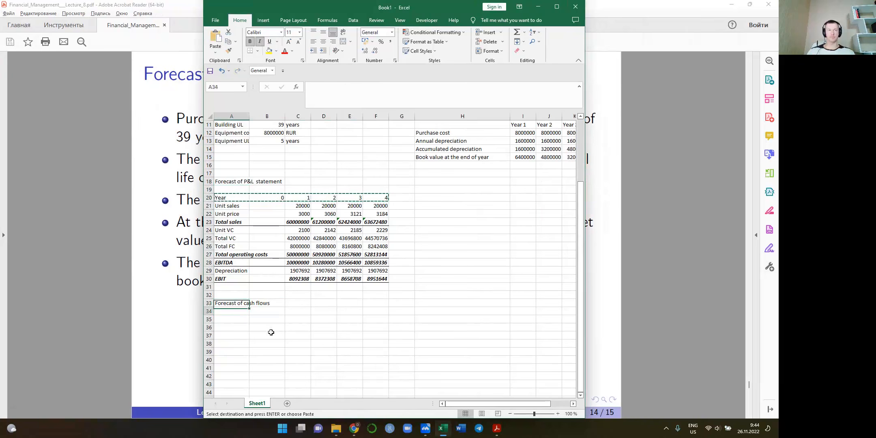
key(ctrl+v)
key(Down)
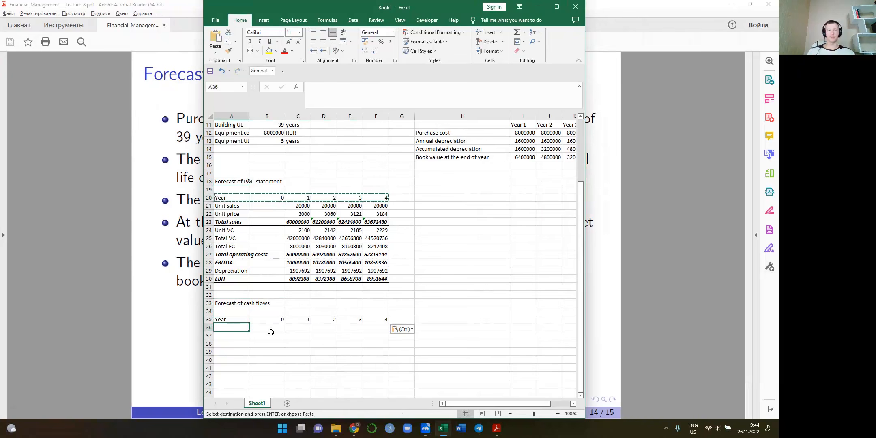
Begin the investment row label in A36, directly under the cash flow Year header
text(In)
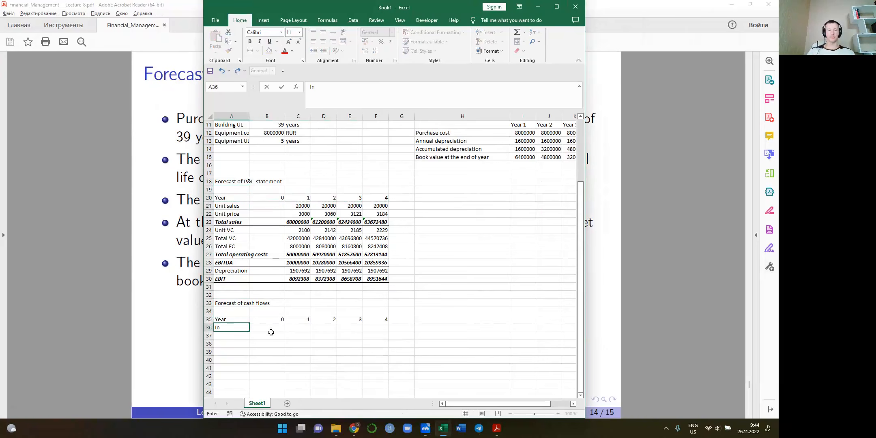
text(vstm)
key(BackSpace)
text(tm)
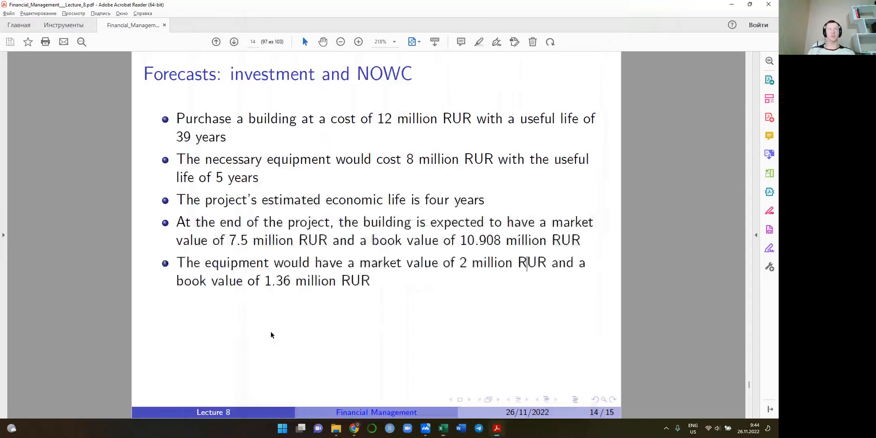
Switch to the lecture slides in Adobe Acrobat Reader and find the initial investment outlay items under "Typical cash flow items"
key(Page_Up)
key(Page_Up)
key(Page_Up)
key(Page_Up)
key(Page_Up)
key(Page_Up)
key(Page_Up)
key(Page_Up)
key(Page_Up)
key(Page_Up)
key(Page_Up)
key(Page_Up)
key(Page_Up)
key(Page_Up)
key(Page_Up)
key(Page_Up)
key(Page_Up)
key(Page_Up)
key(Page_Up)
key(Page_Up)
key(Page_Up)
key(Page_Up)
key(Page_Up)
key(Page_Up)
key(Page_Up)
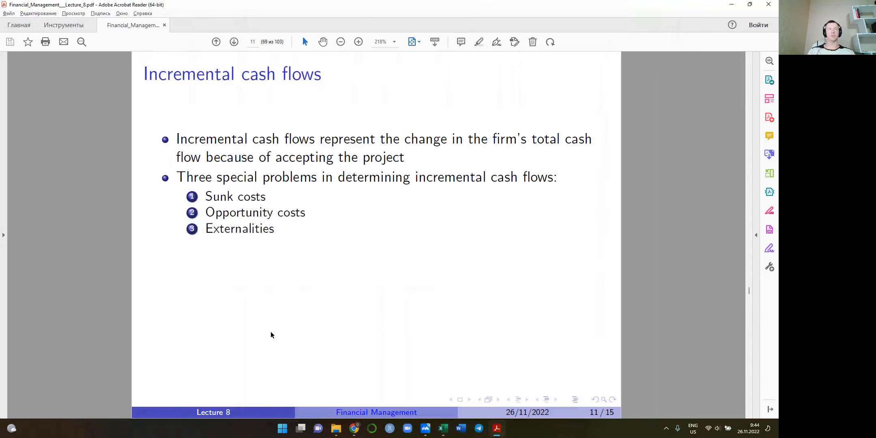
key(Page_Down)
key(Page_Down)
key(Page_Down)
key(Page_Down)
key(Page_Down)
key(Page_Down)
key(Page_Up)
key(Page_Up)
key(Page_Up)
key(Page_Up)
key(Page_Down)
key(Page_Down)
key(Page_Down)
key(Page_Down)
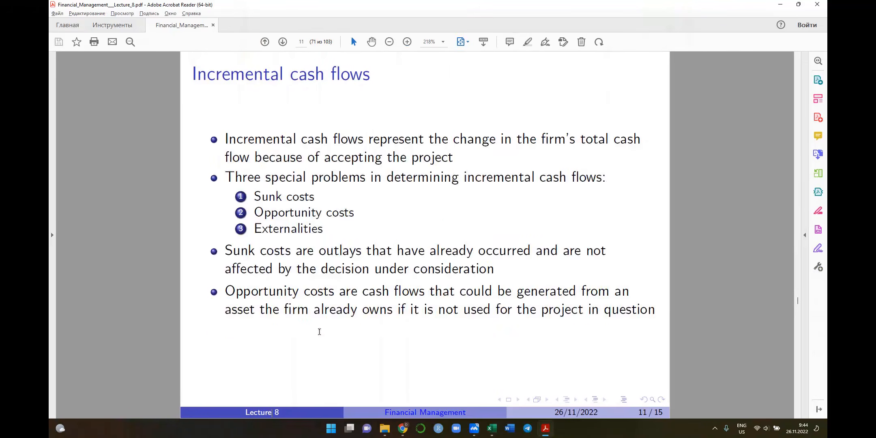
key(Page_Down)
key(Page_Down)
key(Page_Down)
key(Page_Down)
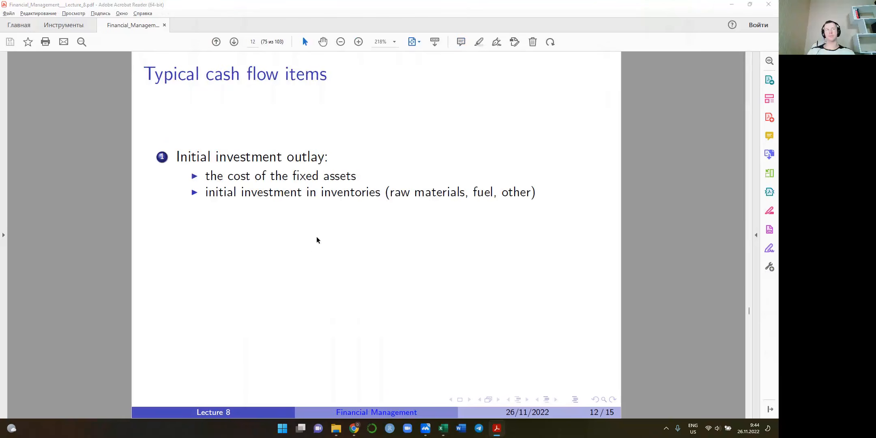
Switch back to the Excel workbook and complete the A36 label as "Investment outlay", correcting its spelling
key(alt+Tab)
text(ment)
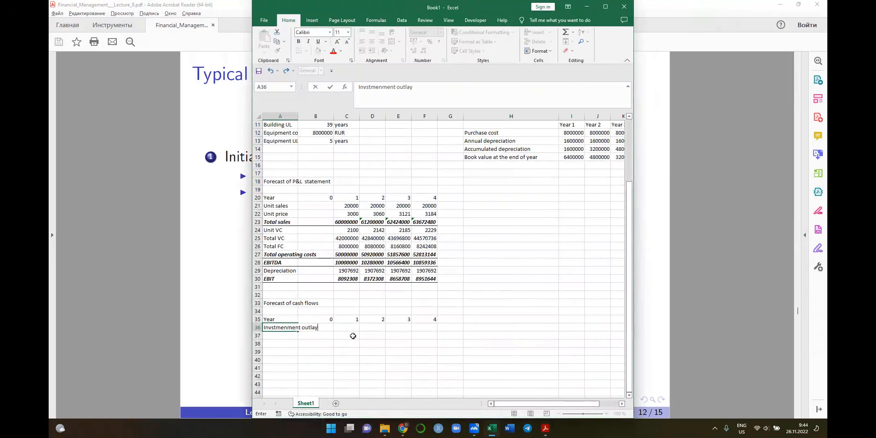
key(ctrl+Return)
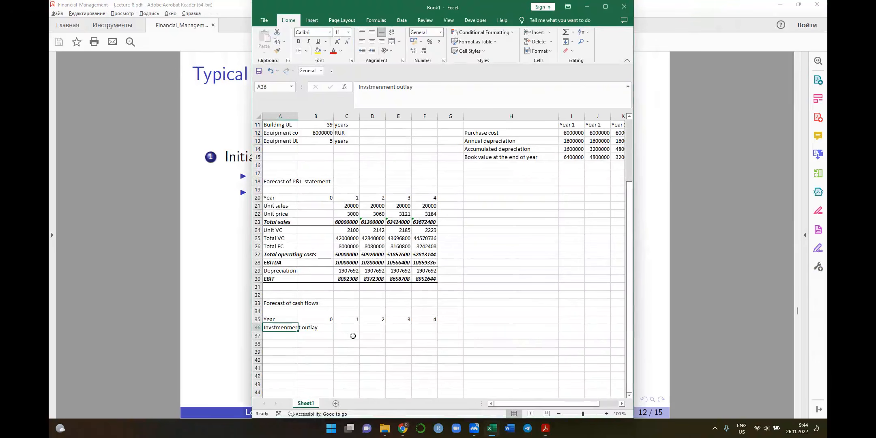
click(369, 90)
key(BackSpace)
text(e)
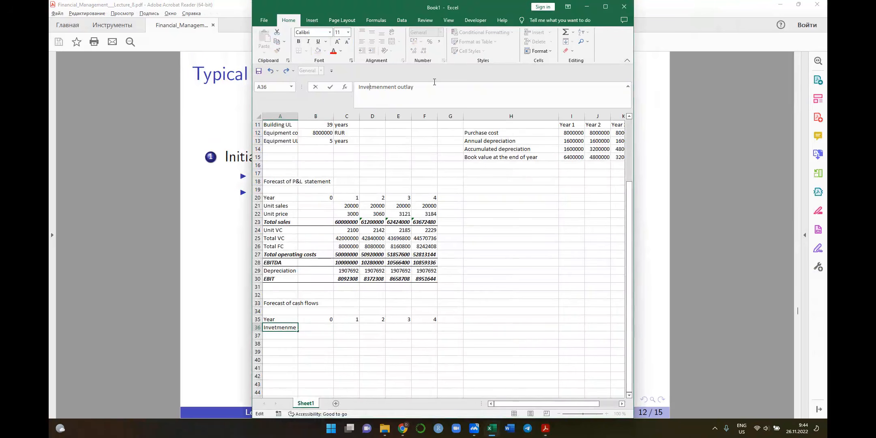
text(s)
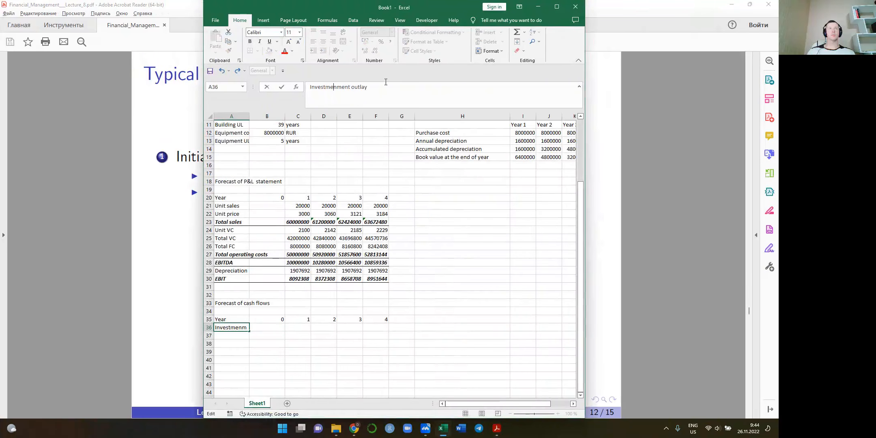
key(Delete)
key(Delete)
key(Return)
key(Up)
key(Right)
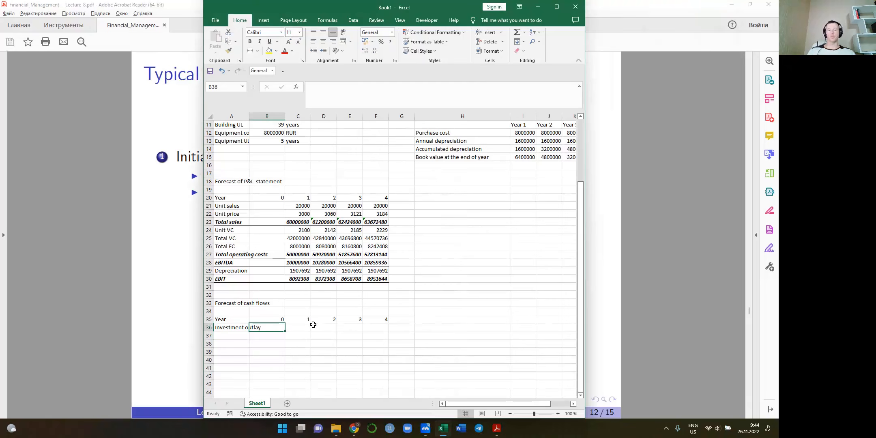
Enter the Year 0 outlay in B36 as the negative sum of building and equipment costs, =-(B10+B12)
text(=)
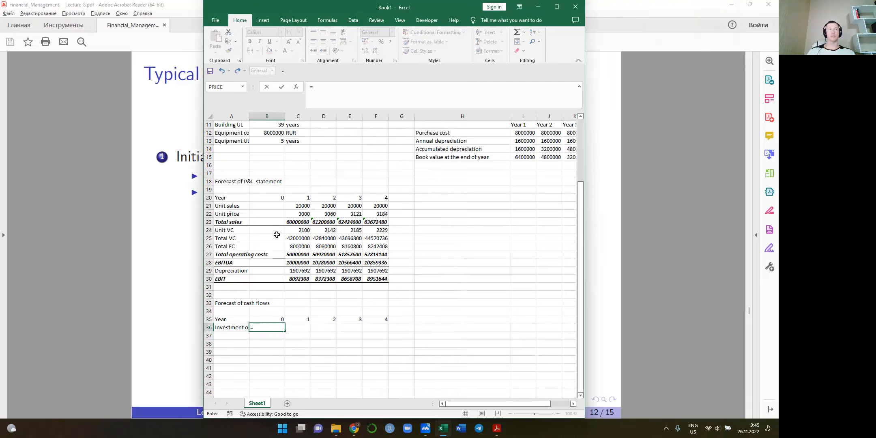
scroll(279, 208, up, 3)
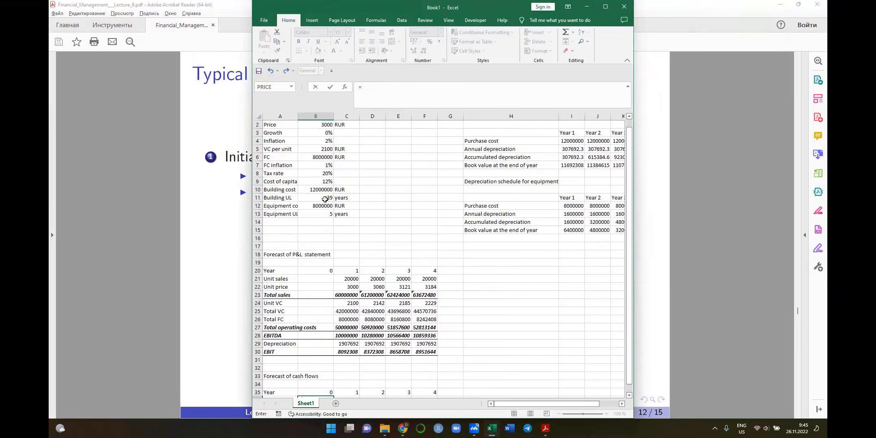
click(276, 190)
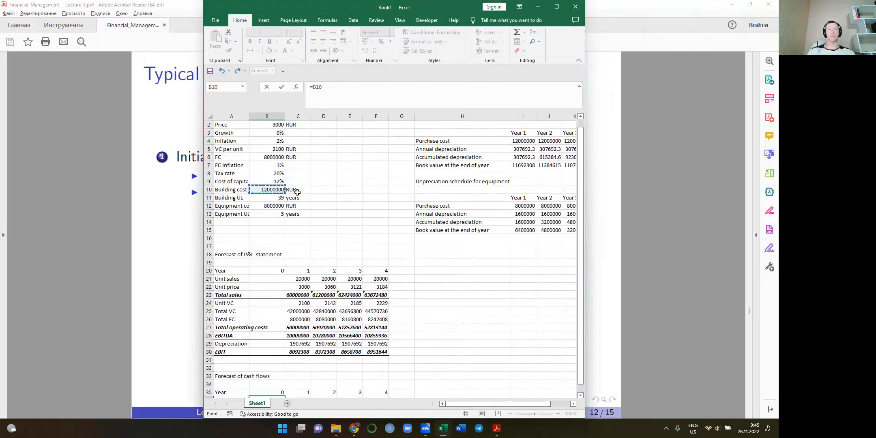
text(+)
click(273, 204)
click(367, 94)
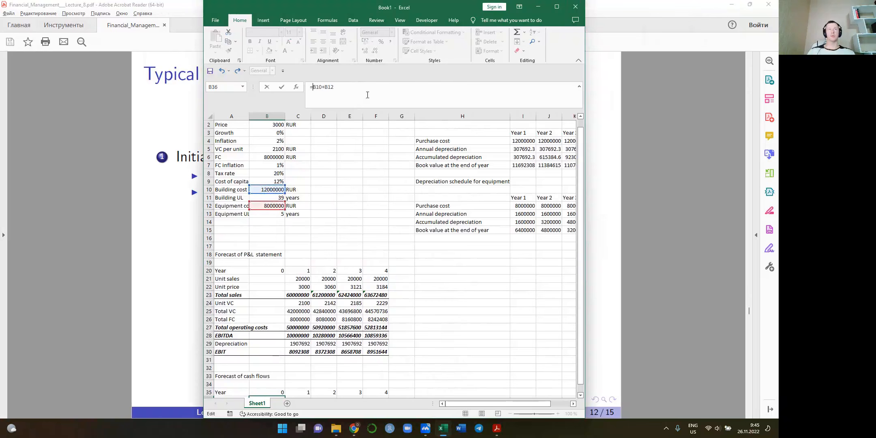
key(Home)
key(Right)
text(()
key(Return)
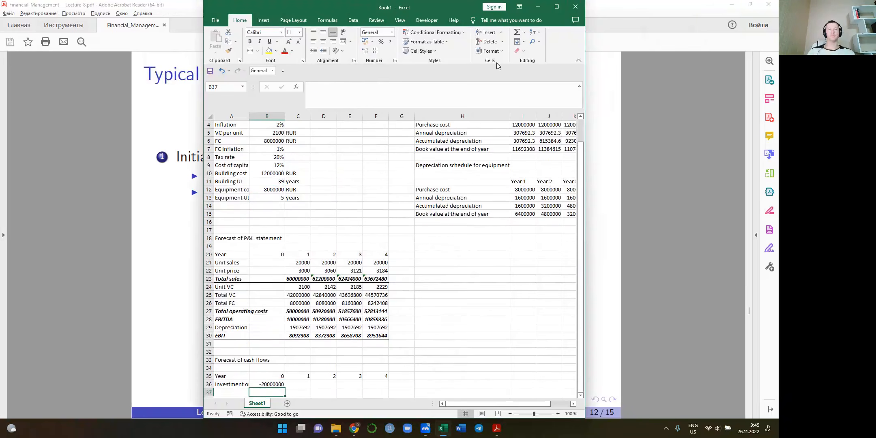
Clear the Year 0 formula from B36, keeping the "Investment outlay" label in A36
scroll(392, 253, down, 2)
click(231, 344)
text(Pur)
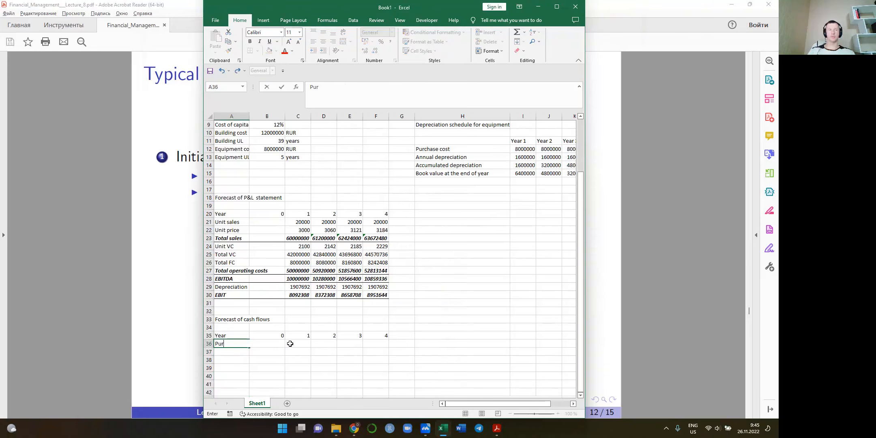
key(Escape)
key(Right)
key(Delete)
Label A37 "Purchase of FA" and enter the negative sum of building and equipment costs in B37, =-(B10+B12)
key(Down)
key(Left)
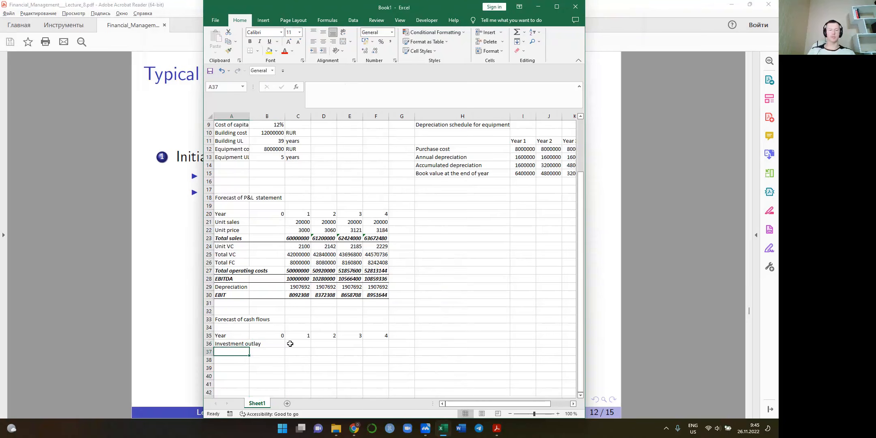
text(Purchase of FA)
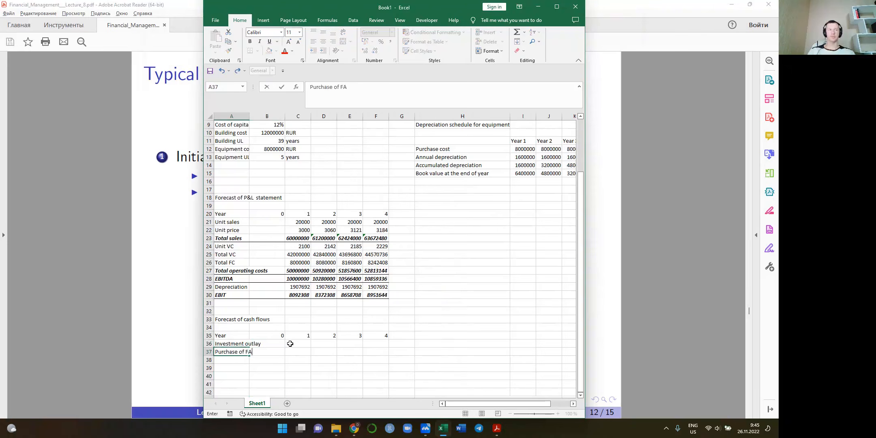
key(Tab)
text(=)
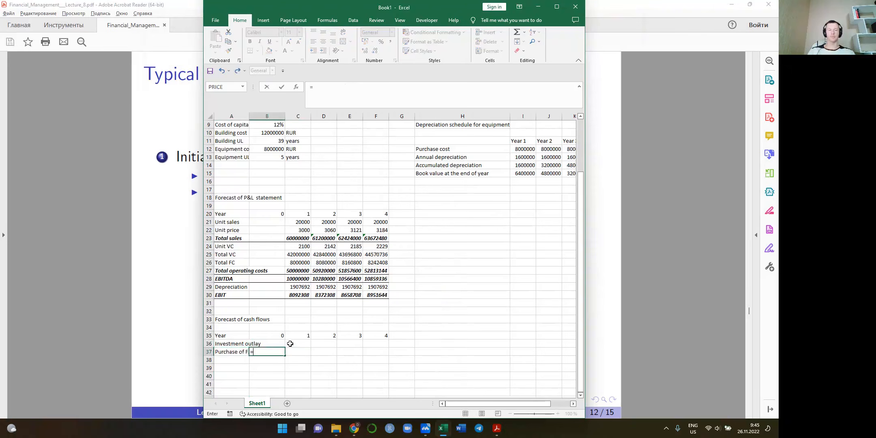
text(-()
click(264, 131)
text(+)
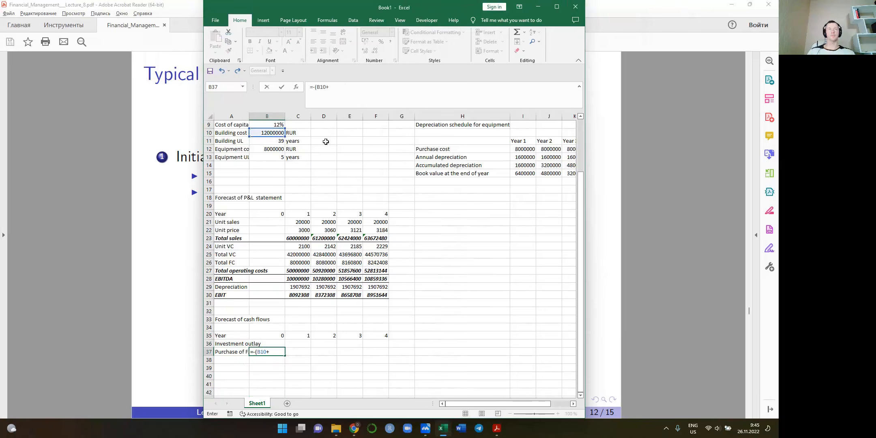
click(274, 149)
key(Return)
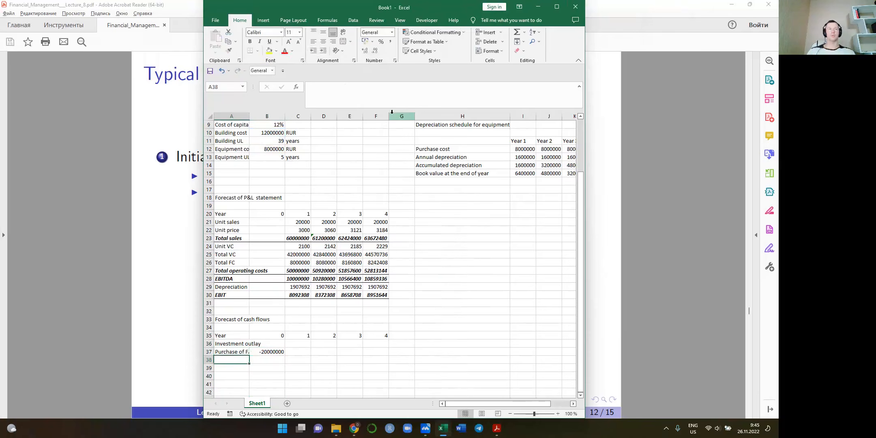
Switch to the lecture slides in Adobe Acrobat Reader and read the inventory investment items and the NOWC assumptions
key(alt+Tab)
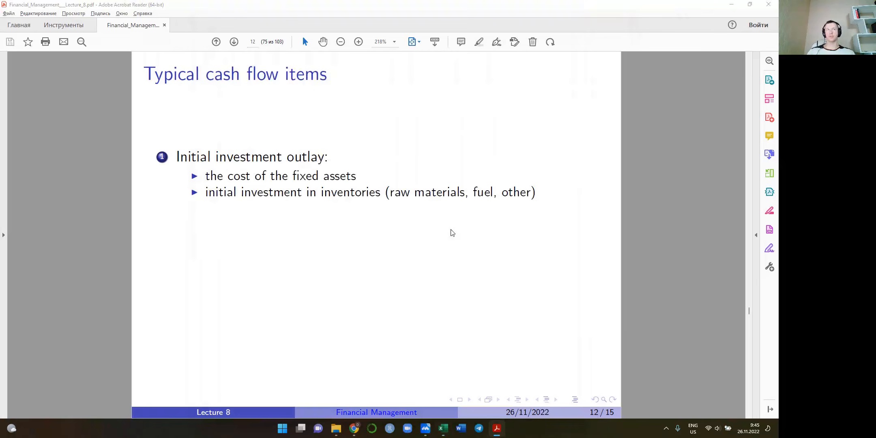
key(alt+Tab)
key(alt+Tab)
key(alt+Tab)
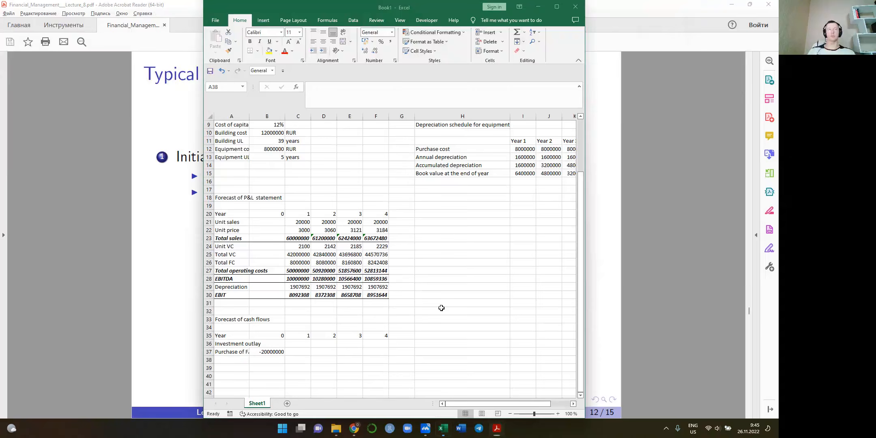
key(alt+Tab)
scroll(441, 310, down, 20)
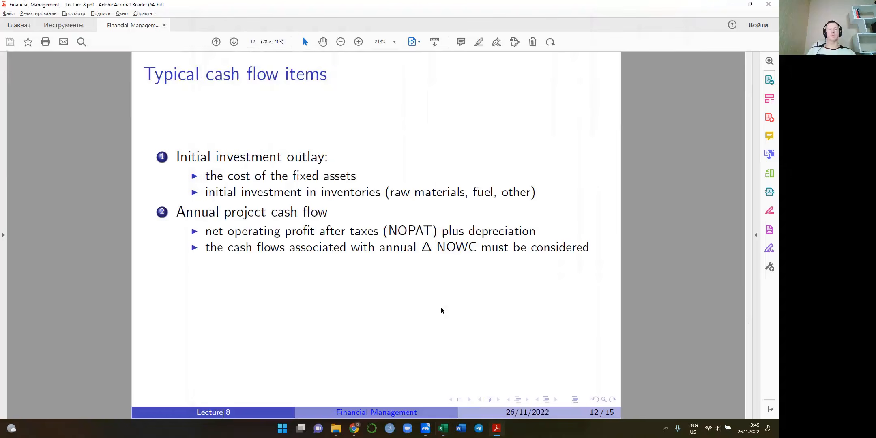
scroll(442, 311, down, 5)
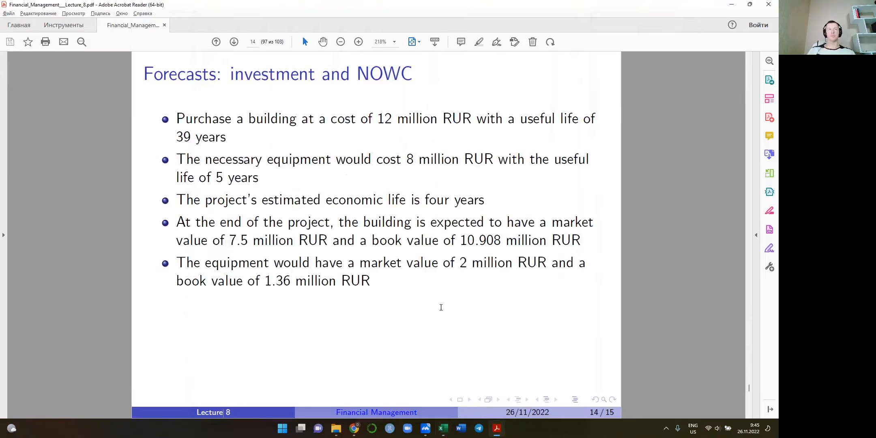
scroll(441, 308, up, 1)
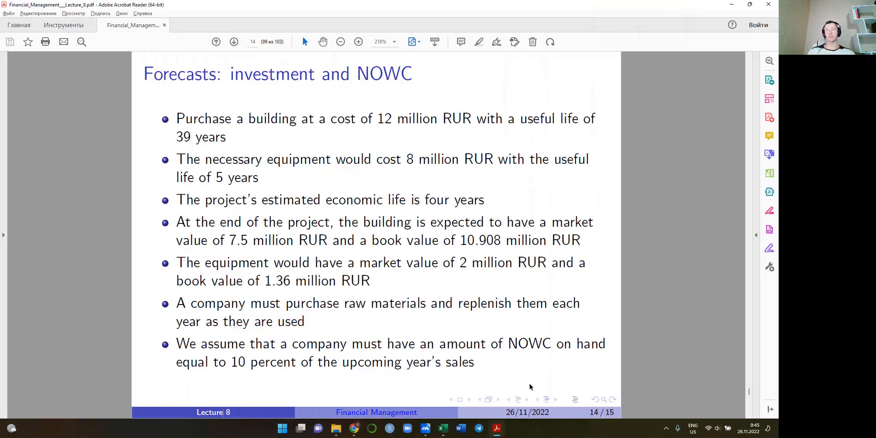
Switch back to Excel and enter the section title "NOWC forecast" in H18, below the equipment depreciation schedule
key(alt+Tab)
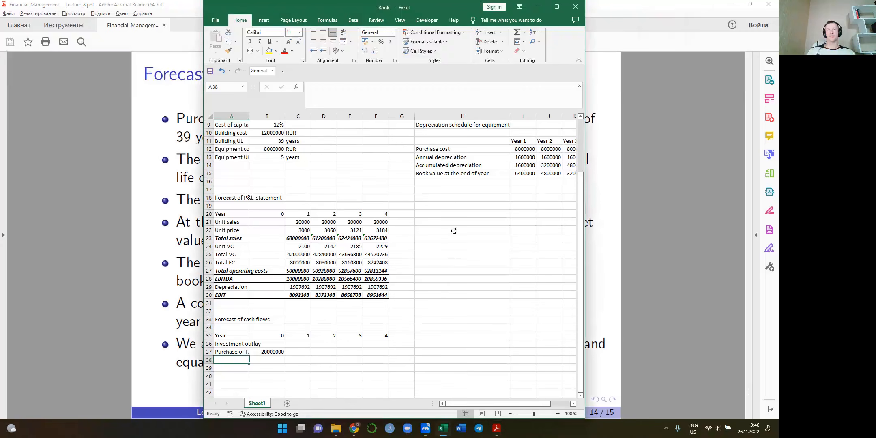
scroll(443, 260, up, 1)
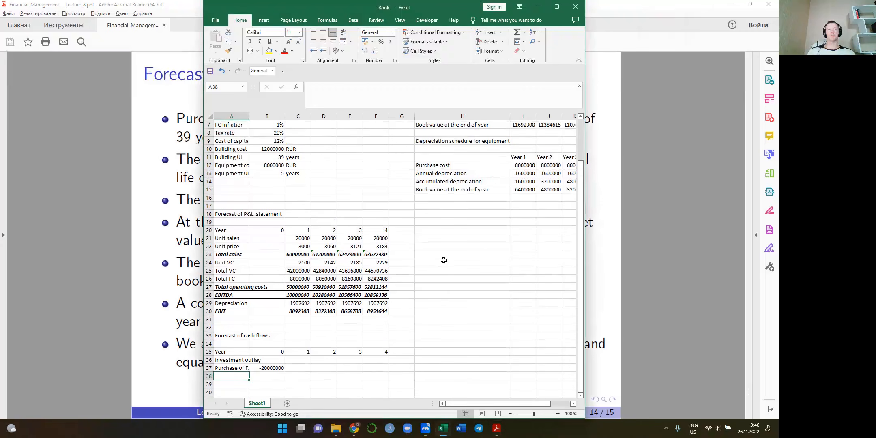
scroll(443, 260, down, 1)
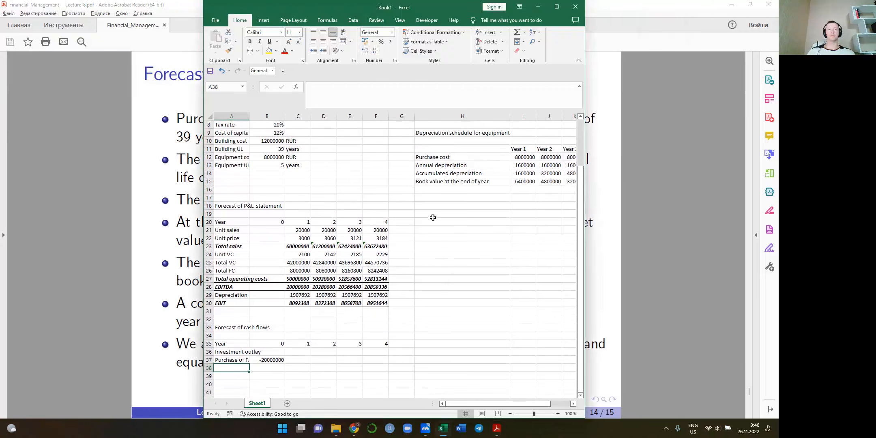
click(438, 219)
click(433, 205)
text(NOWC)
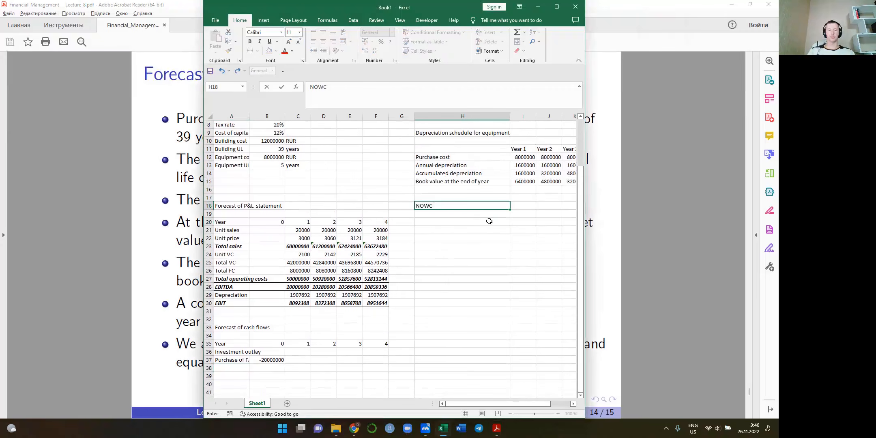
text( forecast)
Copy the Year header row with years 0 to 4 from A20:F20 into the NOWC forecast starting at H20
click(489, 221)
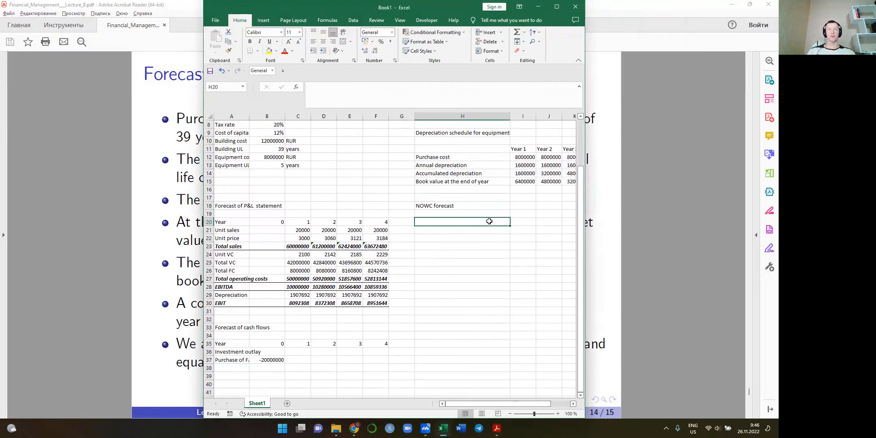
key(Left)
key(Left)
key(shift+Left)
key(shift+Left)
key(shift+Left)
key(shift+Left)
key(shift+Left)
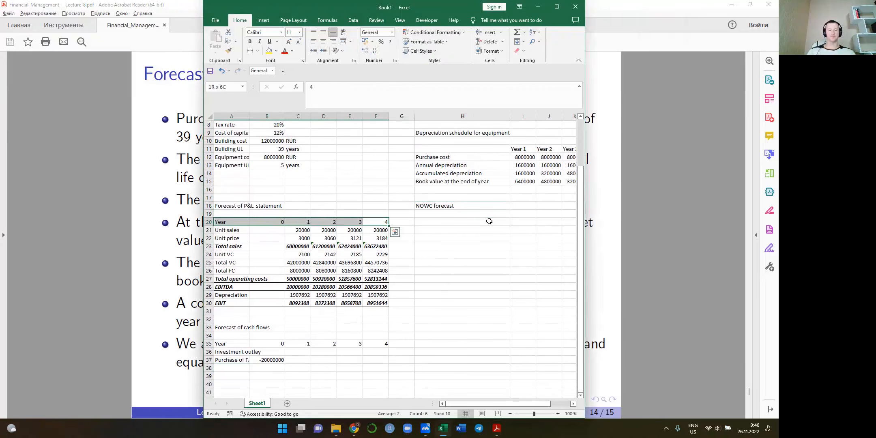
key(ctrl+c)
click(489, 221)
key(ctrl+v)
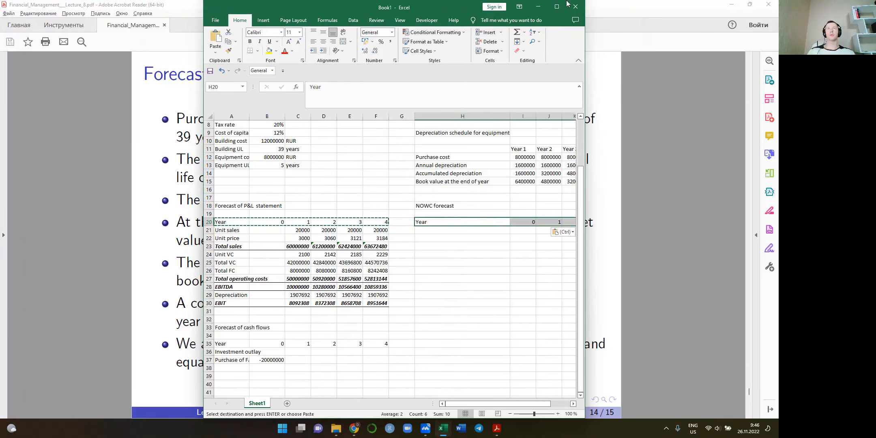
Maximize the workbook window, label H21 "Sales" and link Year 1 sales in J21 to the P&L total sales, =C23
click(557, 7)
key(Down)
text(Sales)
key(Right)
key(Right)
text(=)
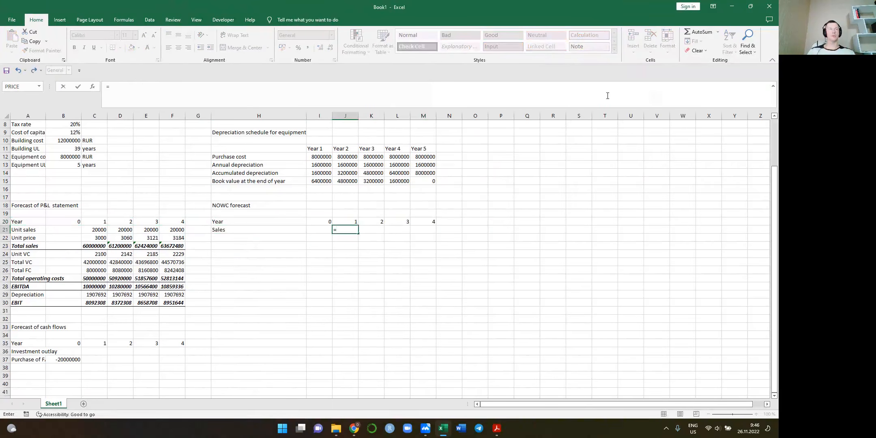
click(99, 246)
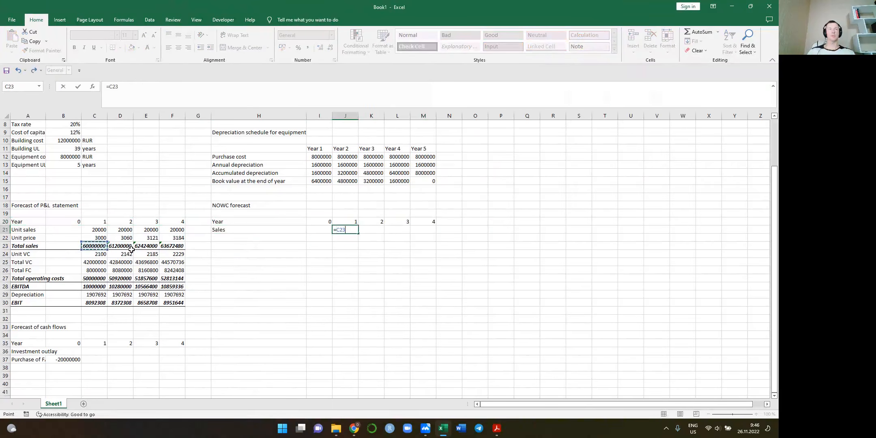
key(ctrl+Return)
Copy the Year 1 sales link in J21 across Years 2 to 4, through M21
key(ctrl+c)
key(shift+Right)
key(shift+Right)
key(shift+Right)
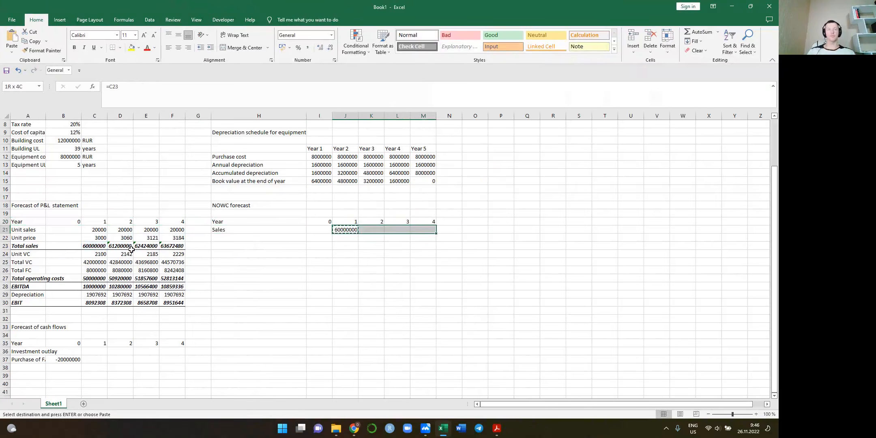
key(ctrl+v)
Label H22 "NOWC" below the Sales row of the NOWC forecast
key(Down)
key(Left)
key(Left)
key(Left)
text(NOW)
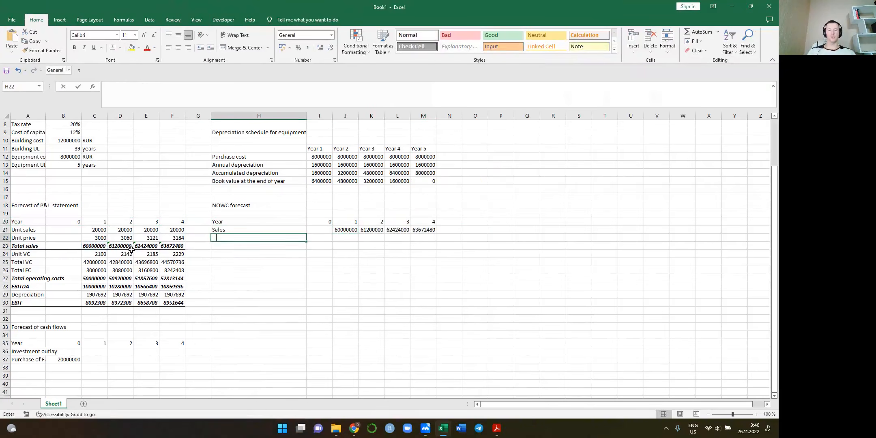
text(C)
key(Tab)
text(=)
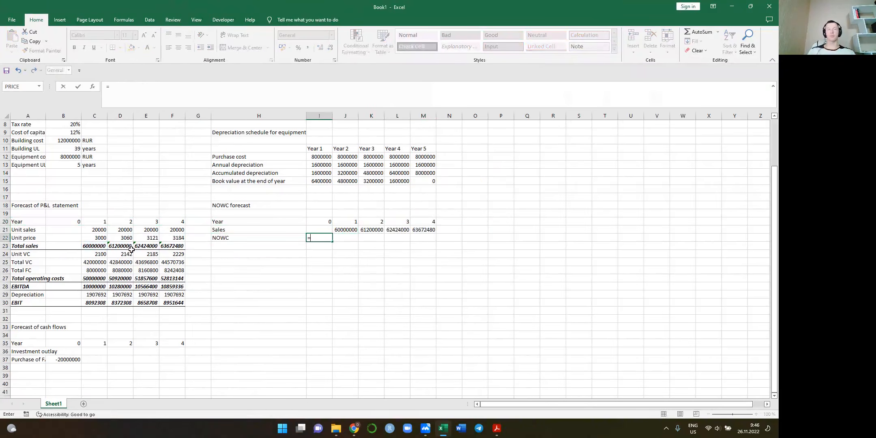
key(Escape)
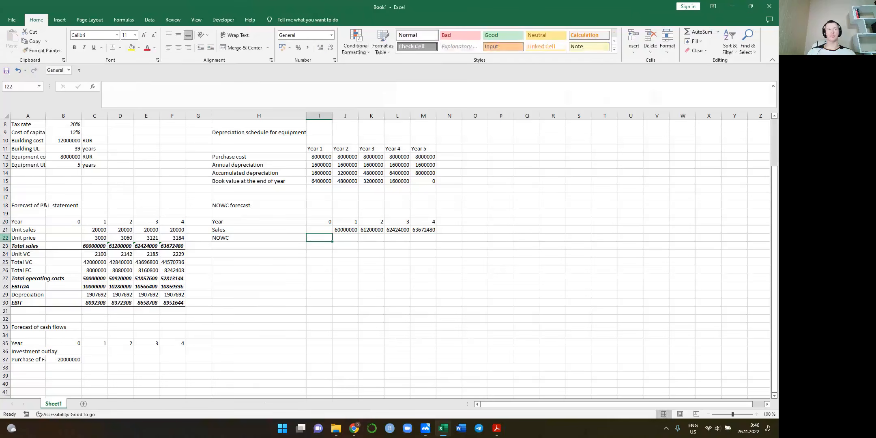
Add the assumption "NOWC need" in A14 with a value of 10% in B14
click(26, 173)
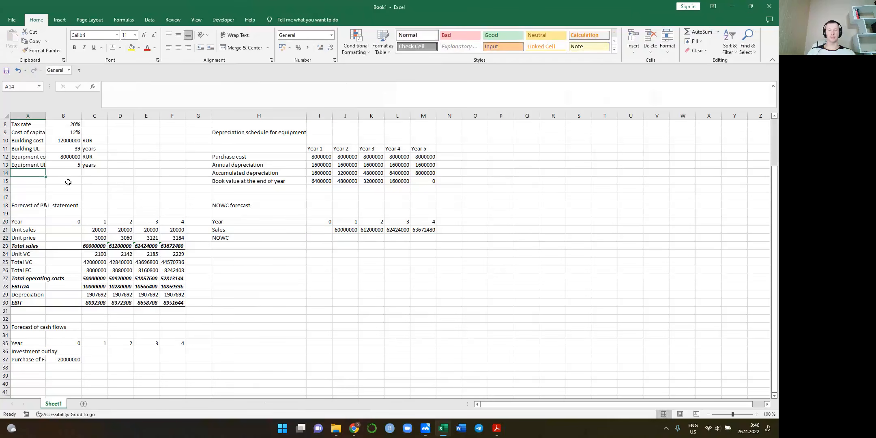
text(NOWC)
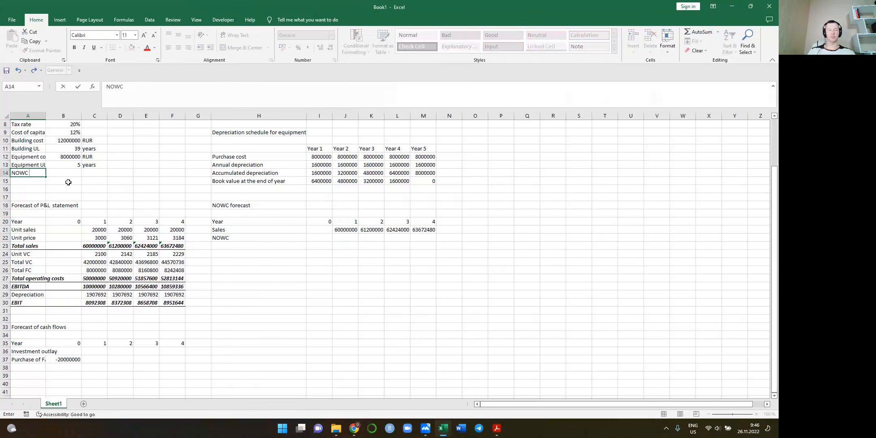
text( need)
key(Tab)
text(1)
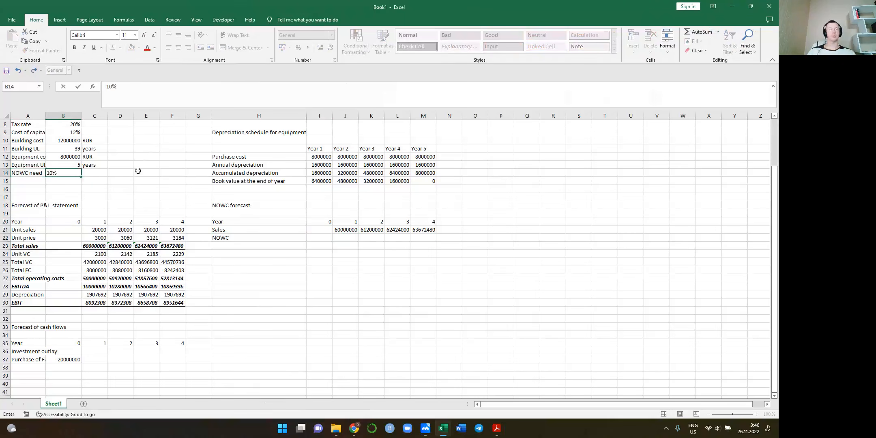
text(0%)
key(Return)
Calculate Year 0 NOWC in I22 as the NOWC need times the upcoming year's sales, =$B$14*J21
click(320, 238)
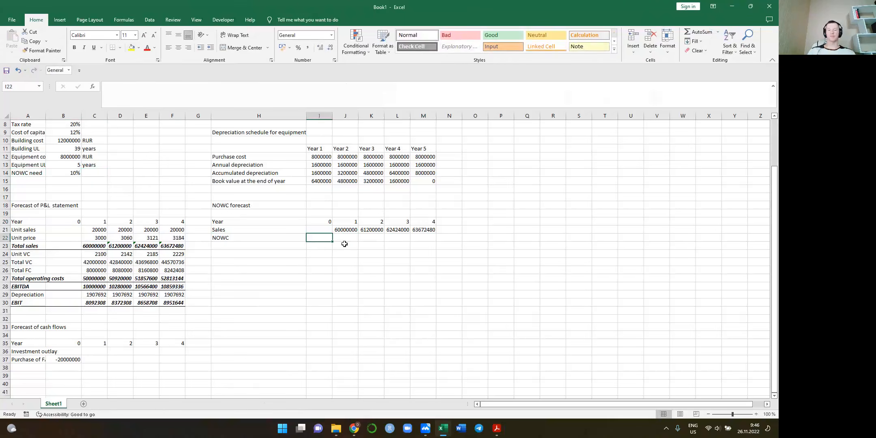
text(=)
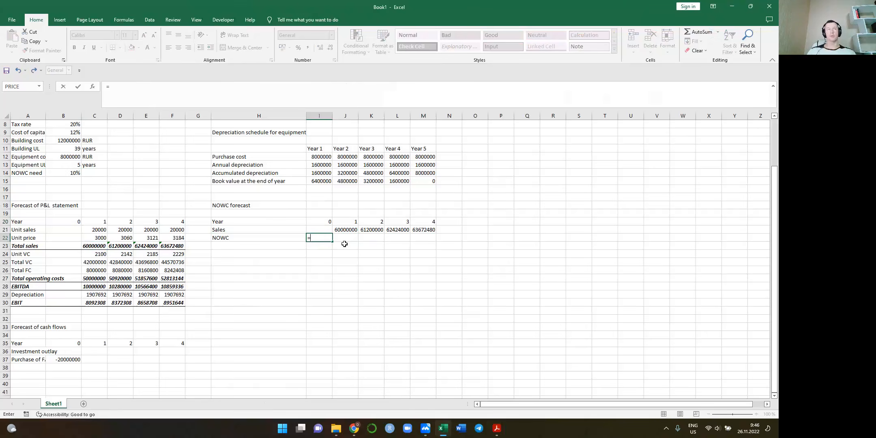
click(69, 173)
key(F4)
text(*)
click(349, 230)
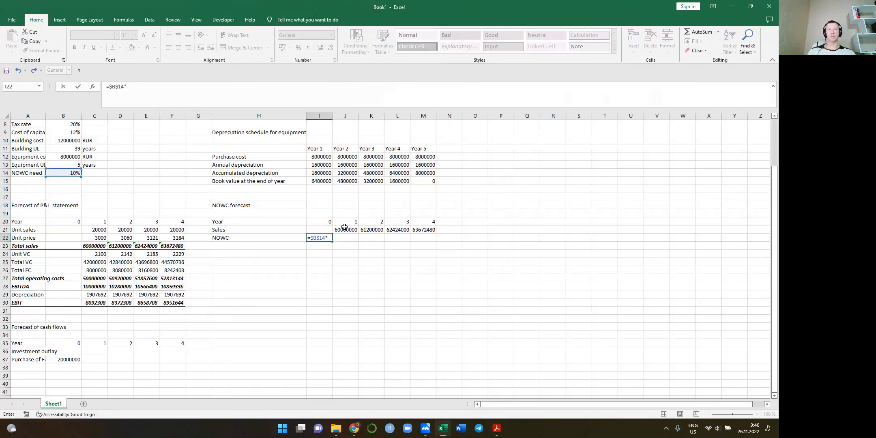
key(ctrl+Return)
Copy the Year 0 NOWC formula across Years 1 to 4, through M22
key(ctrl+c)
key(shift+Right)
key(shift+Right)
key(shift+Right)
key(shift+Right)
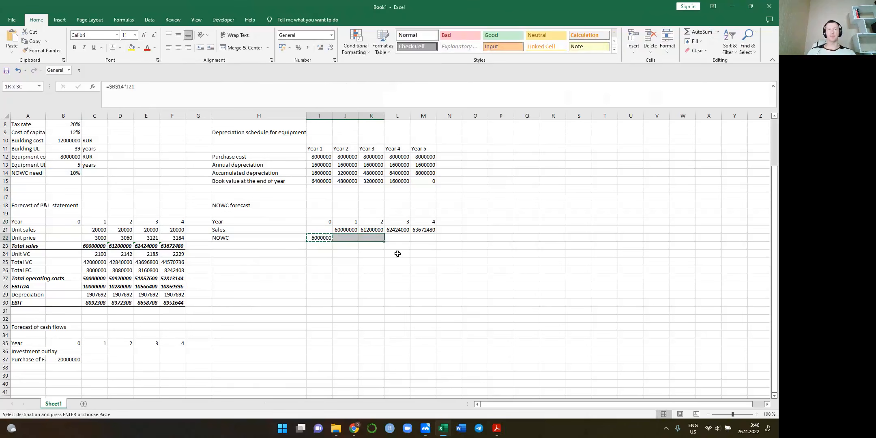
key(ctrl+v)
key(Down)
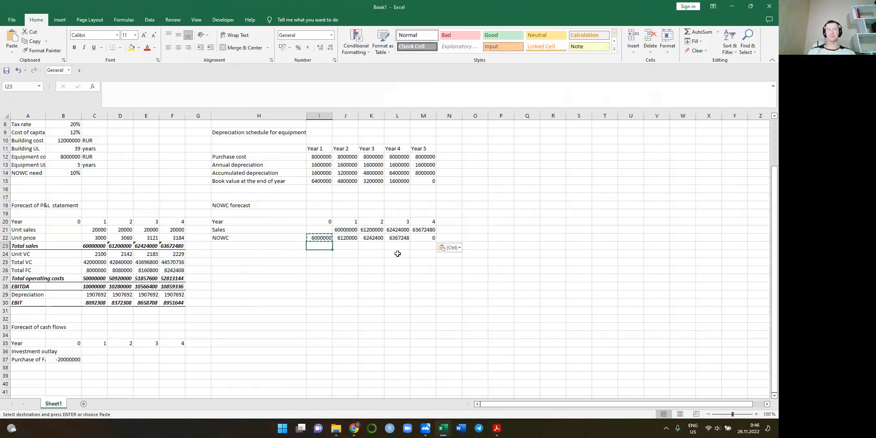
key(Left)
text(Change)
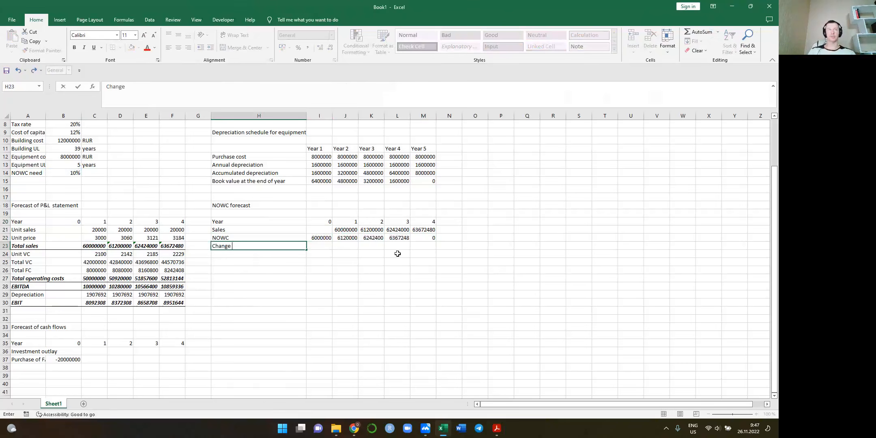
key(BackSpace)
key(BackSpace)
key(BackSpace)
key(BackSpace)
key(BackSpace)
key(BackSpace)
key(BackSpace)
key(Escape)
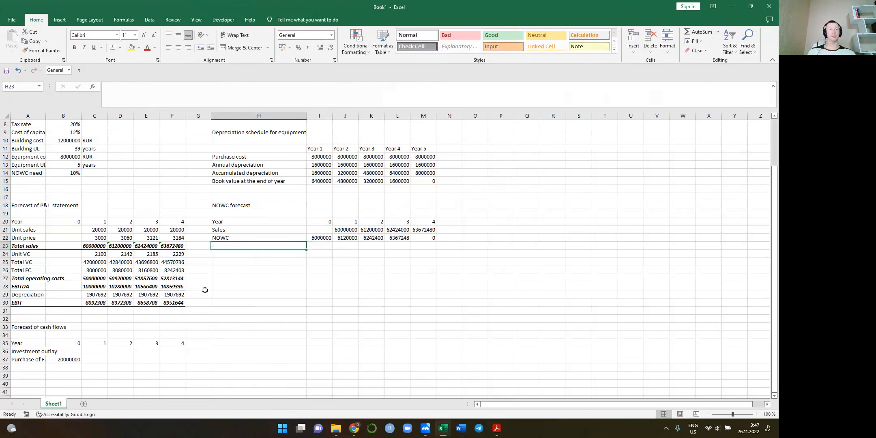
Widen column A to fit "Purchase of FA" and make the "Investment outlay" heading in A36 bold
scroll(204, 290, down, 2)
click(36, 319)
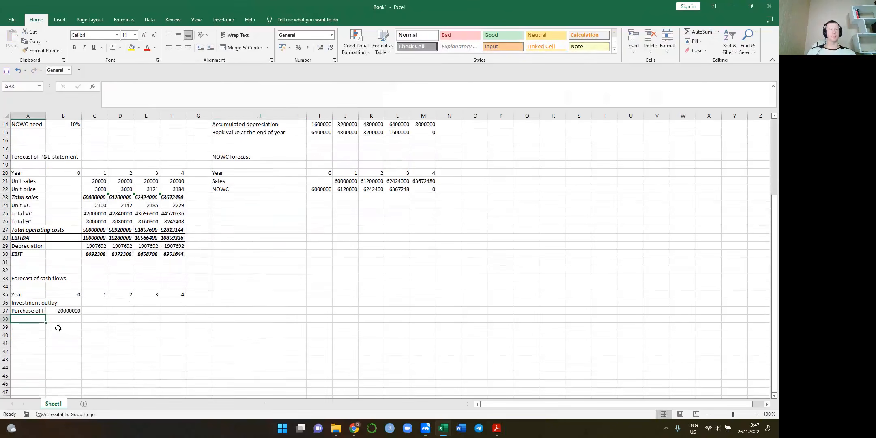
click(39, 311)
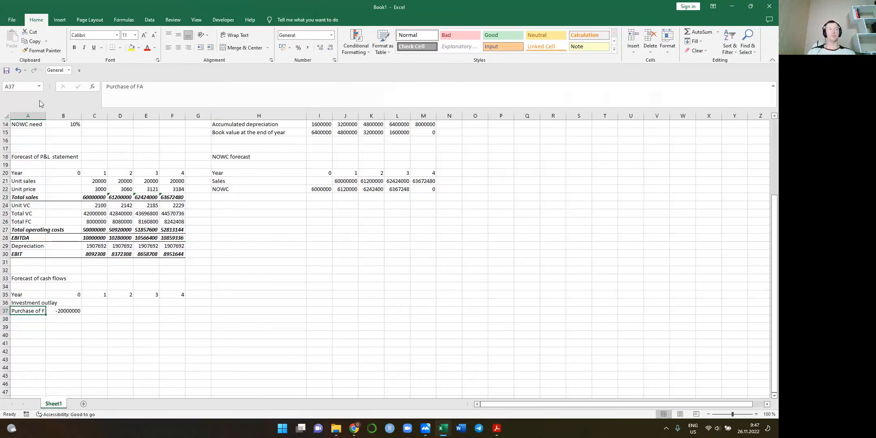
drag(47, 115, 55, 115)
click(36, 304)
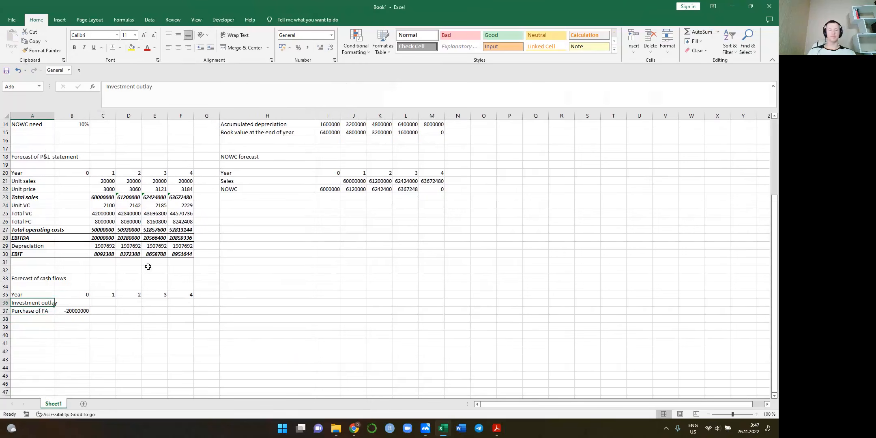
key(ctrl+b)
Label A38 "Investment in NOWC" and enter the negative of Year 0 NOWC in B38, =-I22
click(25, 319)
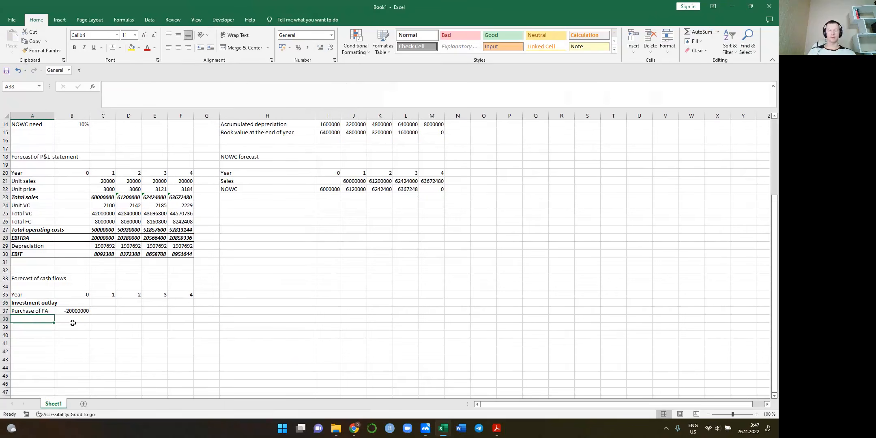
text(Invesmtn)
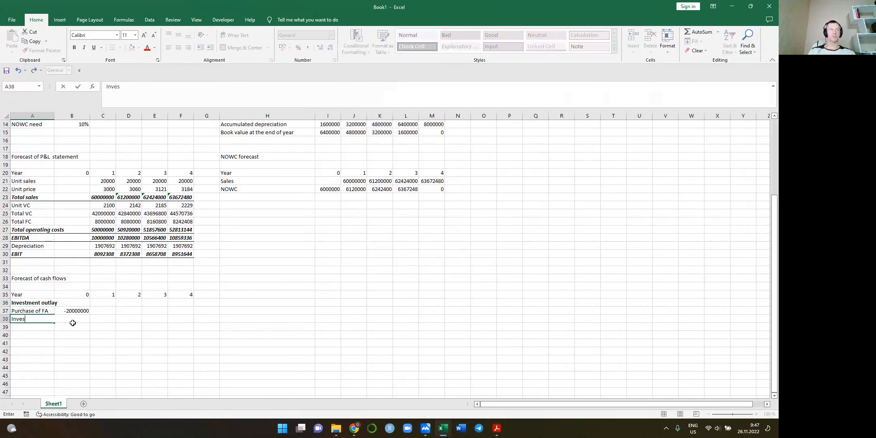
text(tment in NOWC)
key(Tab)
text(=-)
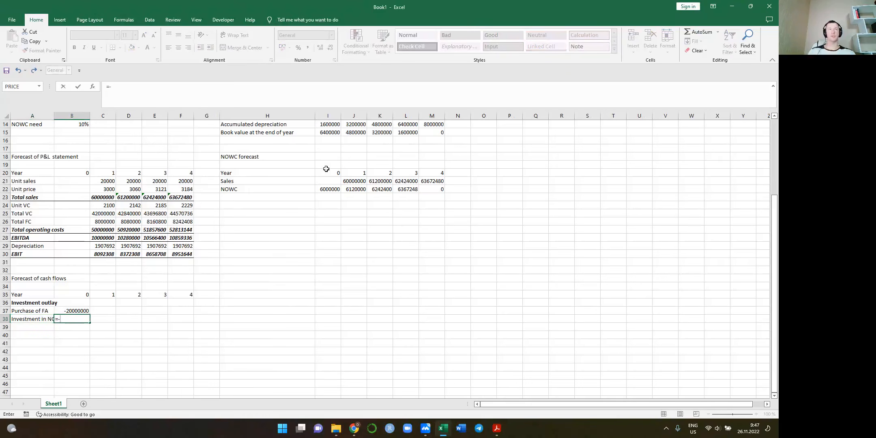
click(330, 188)
key(Tab)
key(Return)
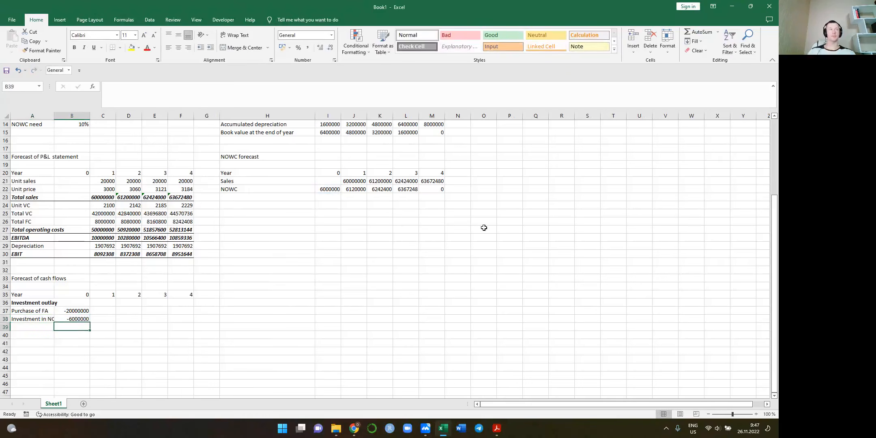
Label A39 "Total investment outlay" below the NOWC investment row
text(Toptal)
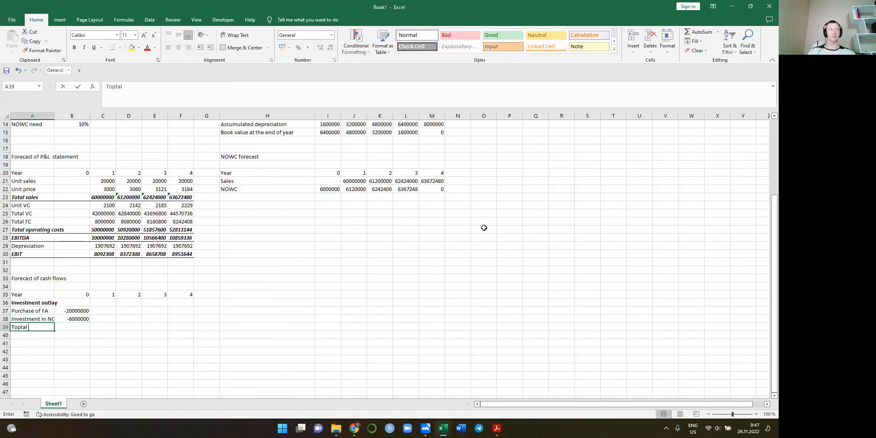
key(BackSpace)
key(BackSpace)
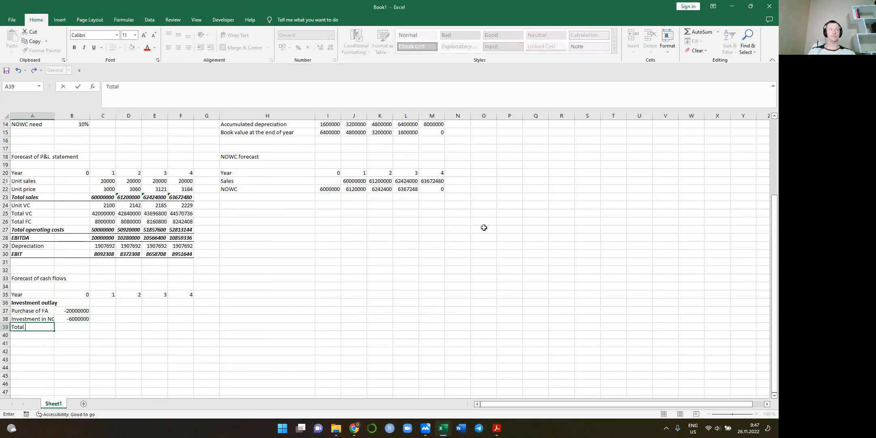
text(l investment outla)
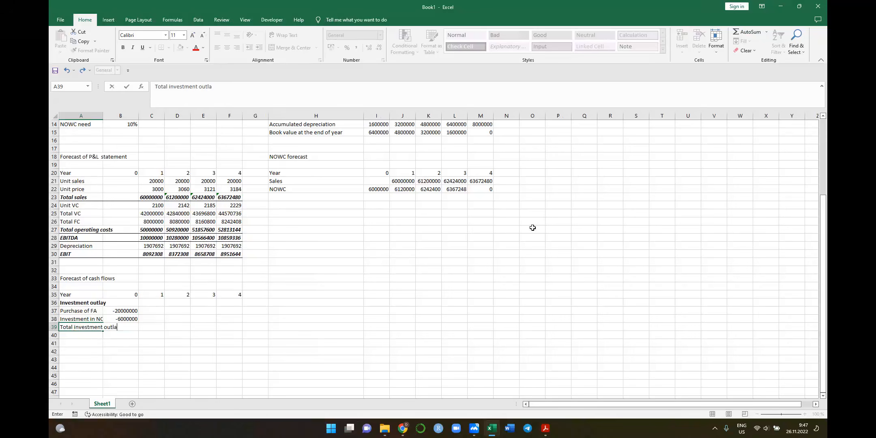
text(y)
Sum the fixed asset purchase and NOWC investment for Year 0 in B39, =B37+B38, and select the row's label
key(Tab)
text(=)
key(Up)
key(Up)
text(+)
key(Up)
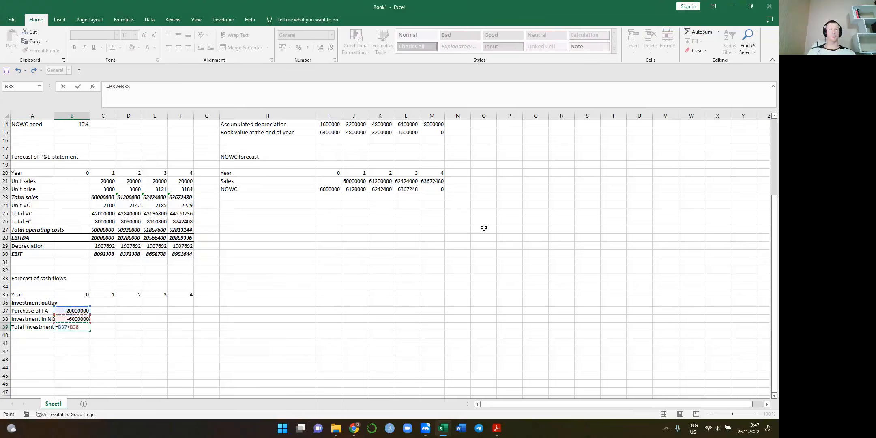
key(Tab)
key(Left)
key(Left)
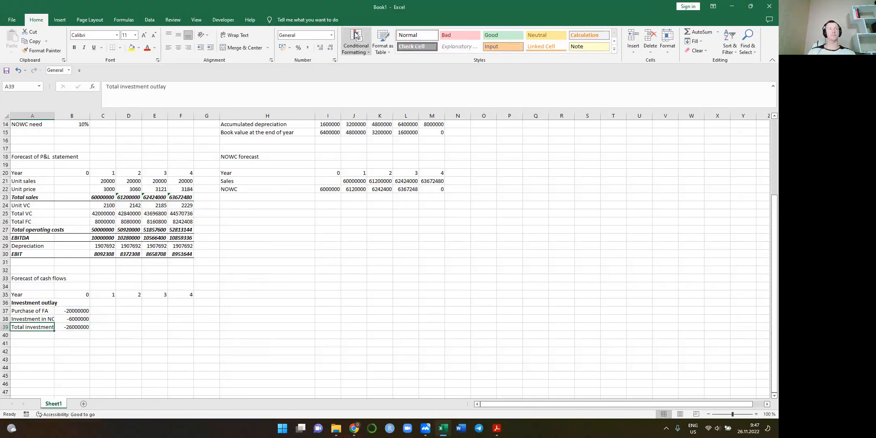
Widen column A to fit "Total investment outlay" and make the total row A39:F39 bold and italic with a bottom border
drag(101, 115, 124, 115)
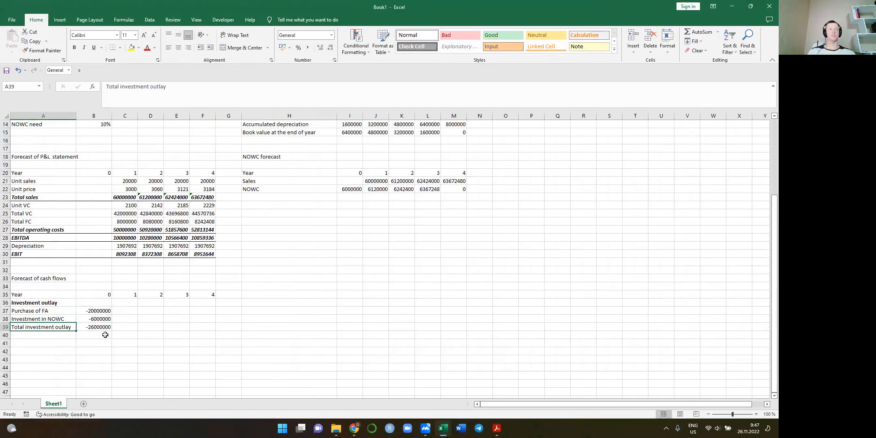
drag(94, 328, 205, 327)
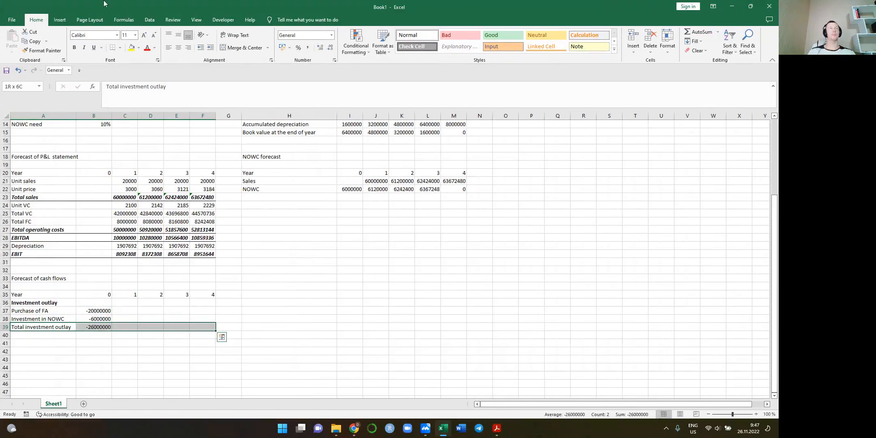
click(74, 47)
click(82, 48)
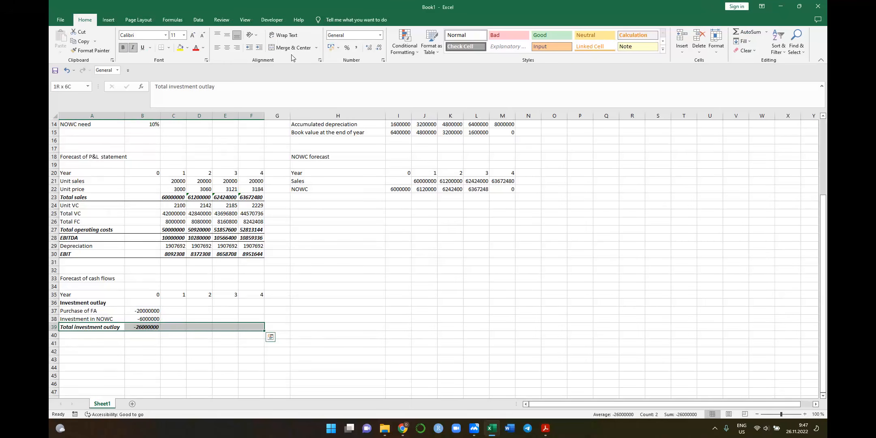
click(93, 335)
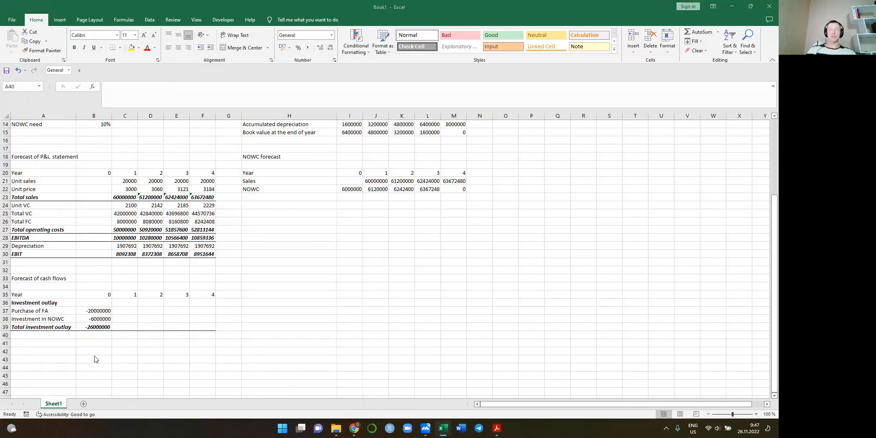
Consult the "Typical cash flow items" slide in the Acrobat Reader lecture PDF, return to Excel and label A40 "Annual project CF"
key(alt+Tab)
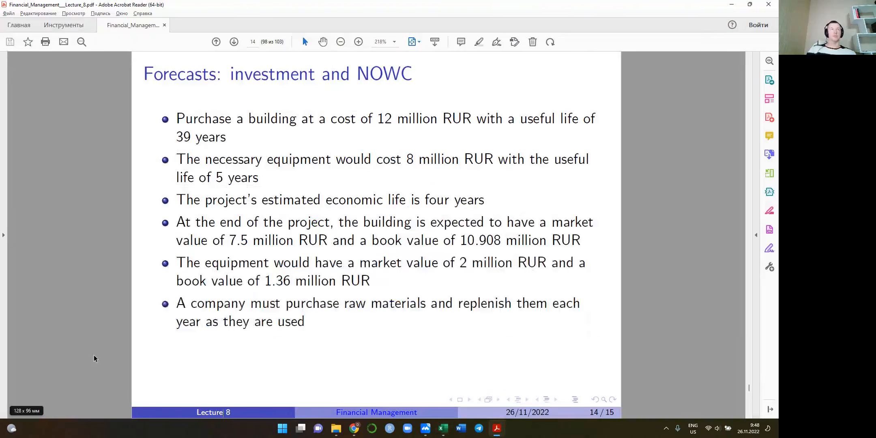
key(Left)
key(Left)
key(Left)
key(Left)
key(Left)
key(Left)
key(Left)
key(Left)
key(Left)
key(Left)
key(Left)
key(Left)
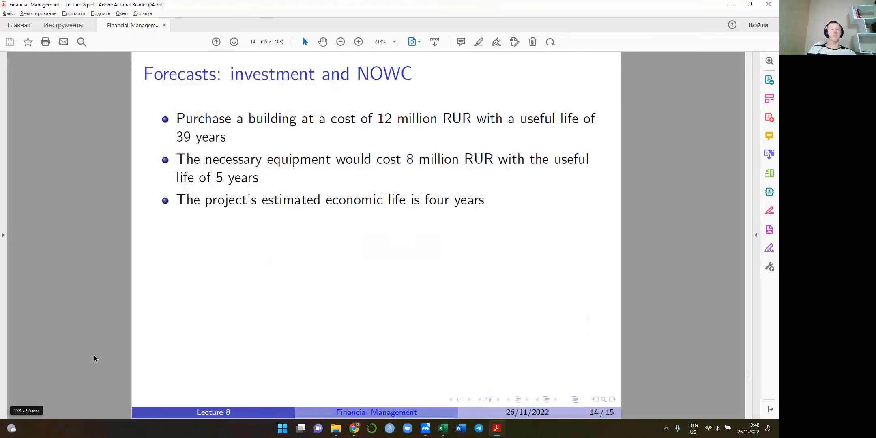
key(Left)
key(Left)
key(Left)
key(Left)
key(Left)
key(Left)
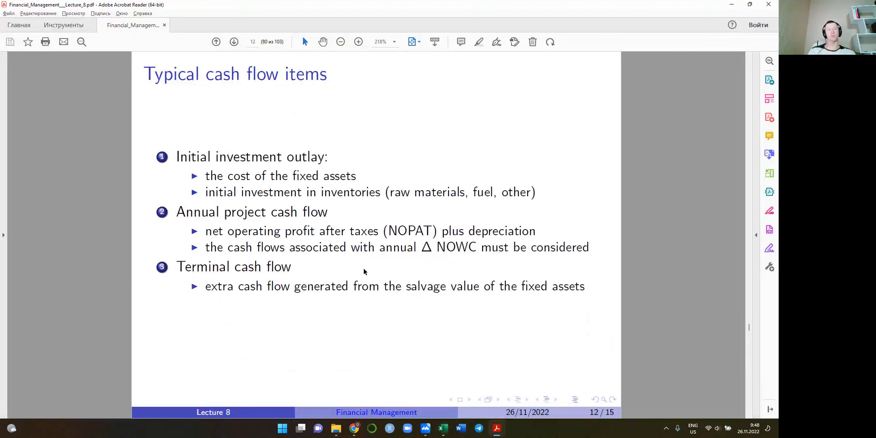
key(alt+Tab)
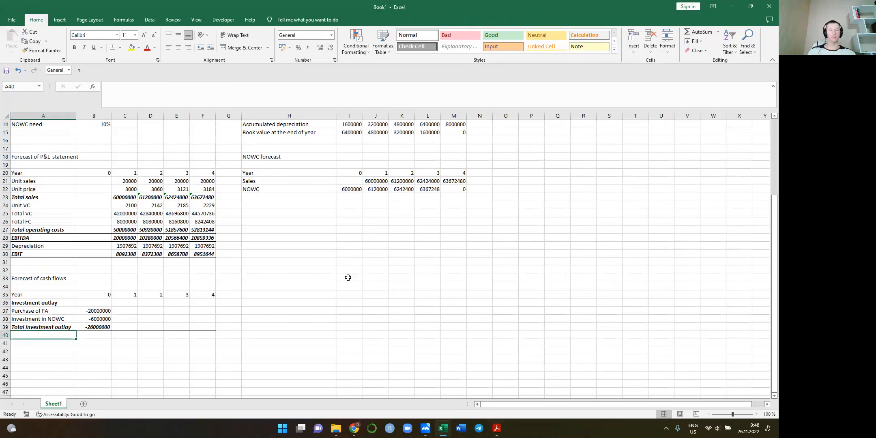
text(Annual)
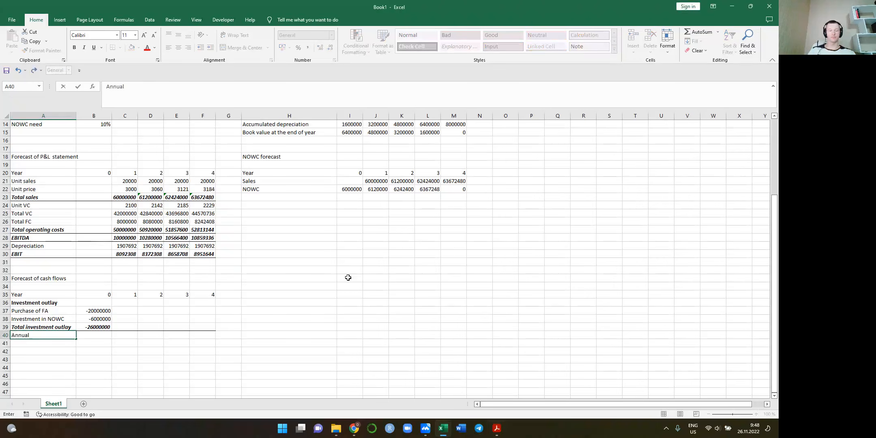
text( project CF)
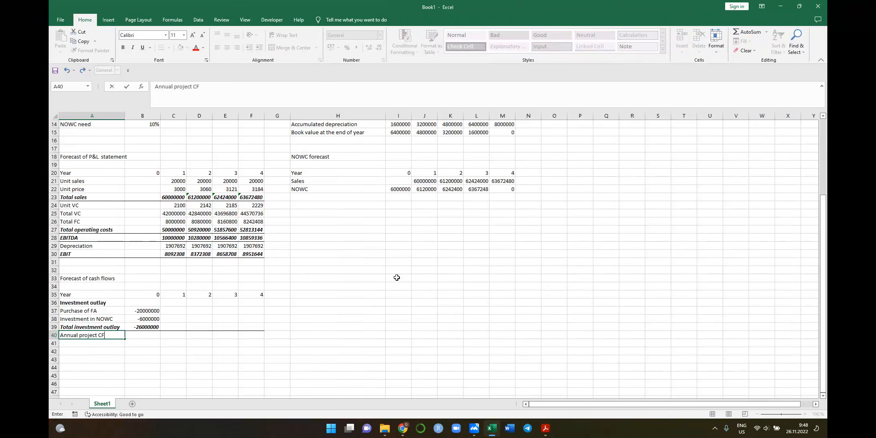
key(Return)
Find the "Free cash flow" slide in the Acrobat Reader lecture PDF, review its formula components, and return to the Excel workbook
key(alt+Tab)
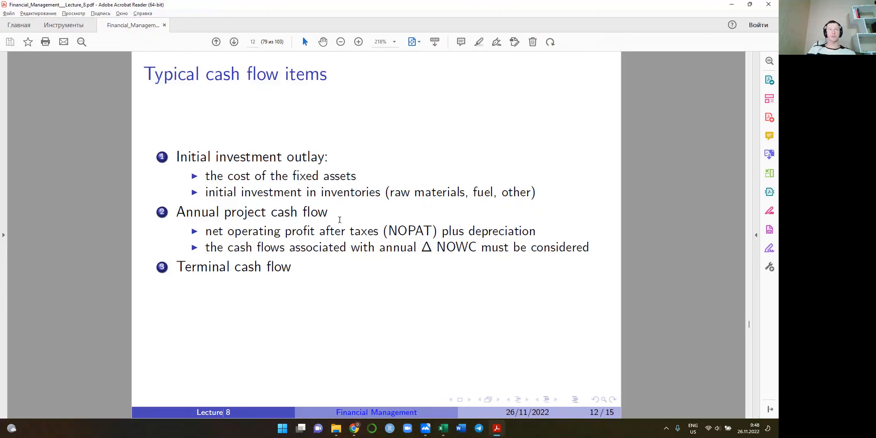
scroll(339, 219, up, 20)
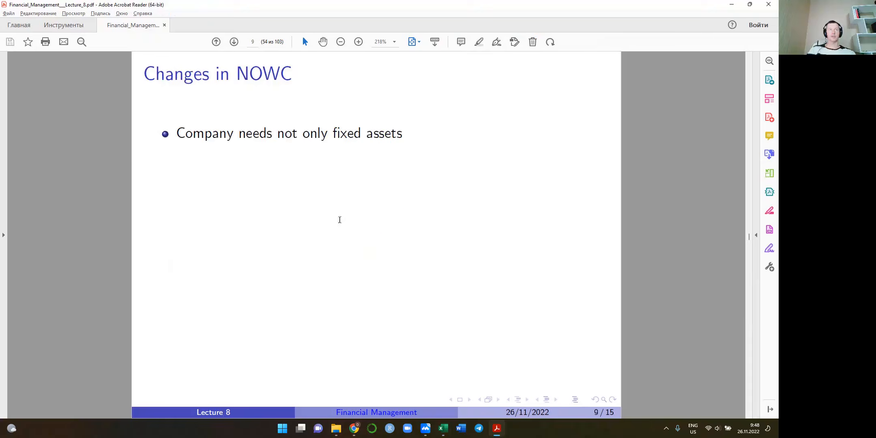
scroll(340, 223, up, 15)
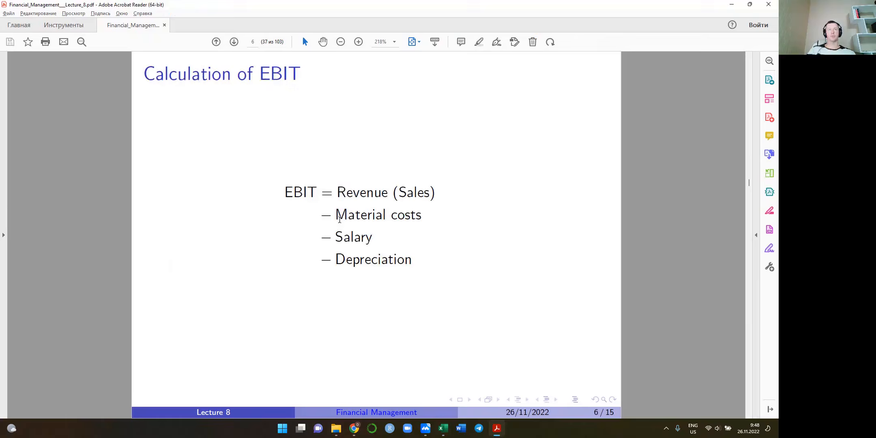
scroll(340, 219, up, 2)
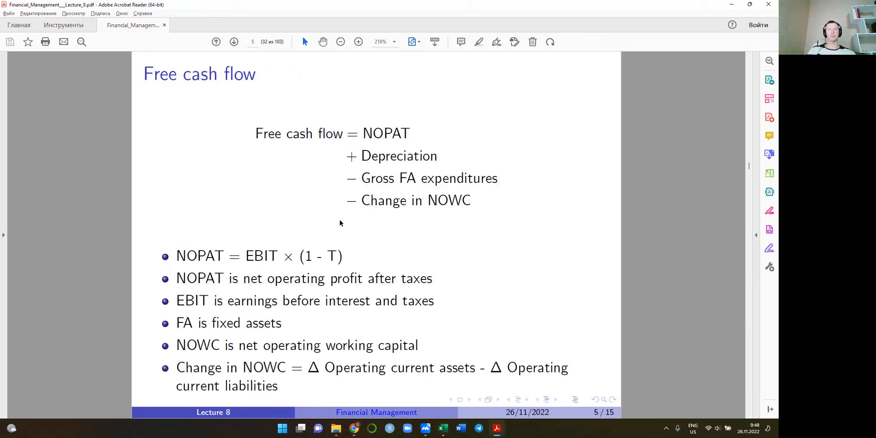
key(alt+Tab)
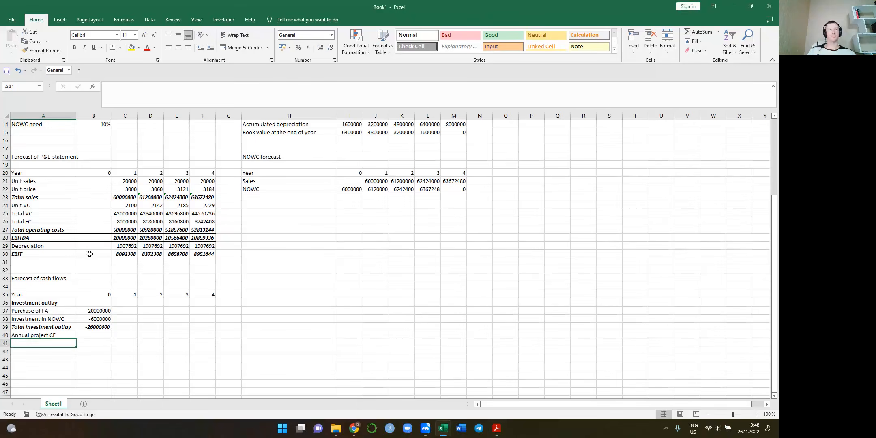
key(alt+Tab)
scroll(191, 265, up, 2)
scroll(192, 264, up, 1)
scroll(191, 265, down, 1)
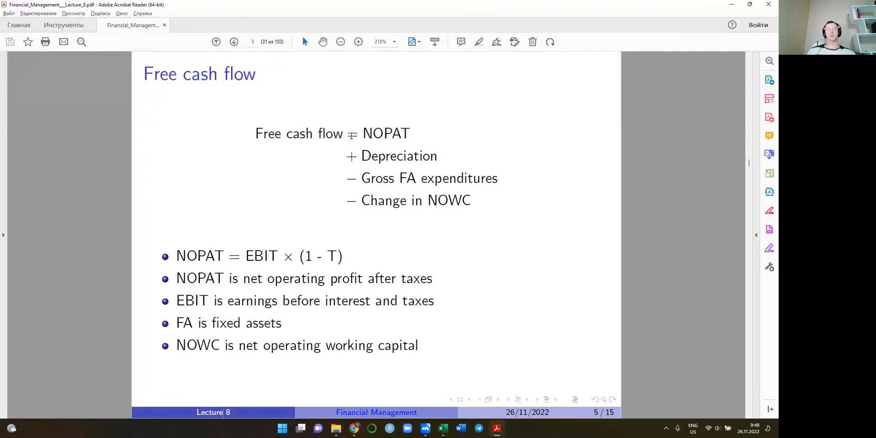
key(alt+Tab)
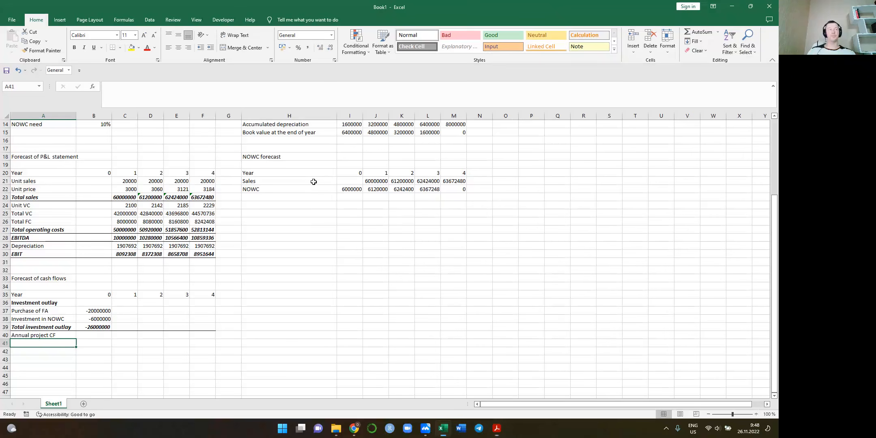
Label A41 "EBIT" below the annual project CF heading
text(NO)
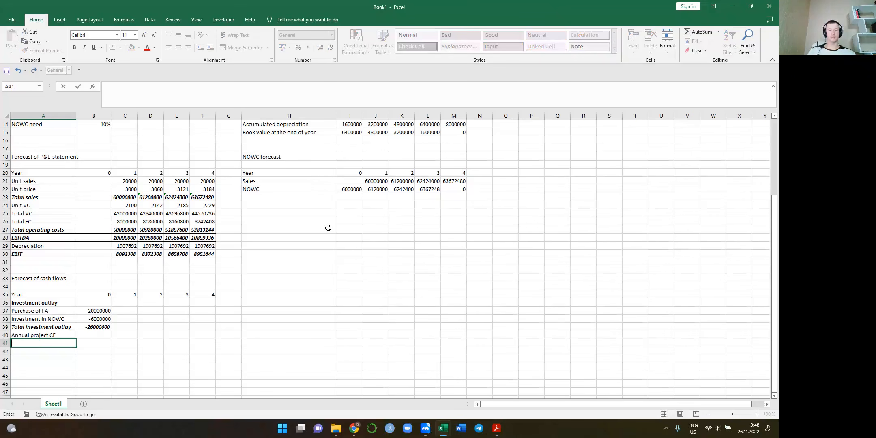
text(RBI)
key(Return)
key(Up)
text(EBIT)
key(Tab)
key(Tab)
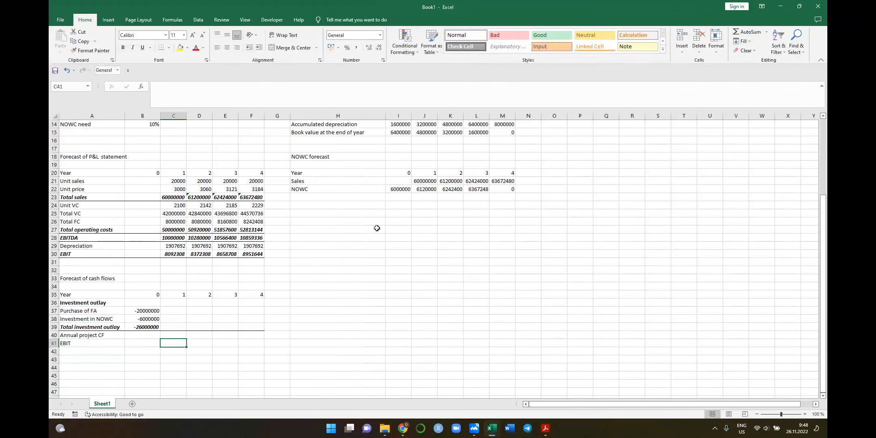
Link Year 1 EBIT in C41 to the P&L forecast with =C30 and copy the formula across to Year 4 in F41
text(=)
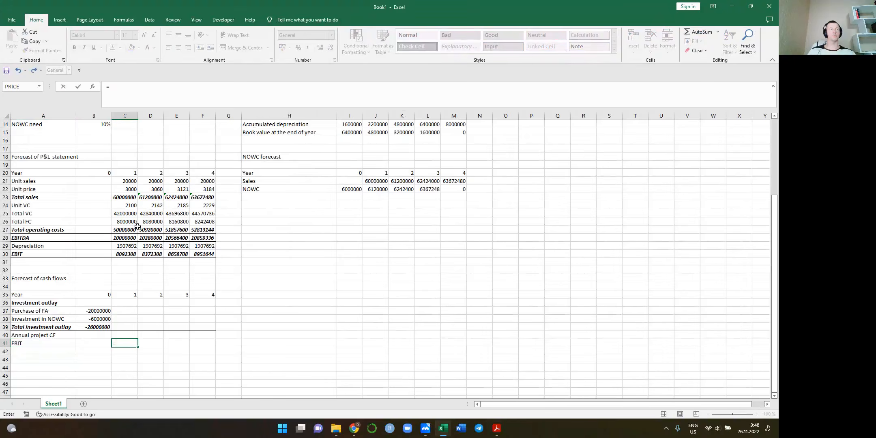
click(121, 256)
key(Tab)
key(Left)
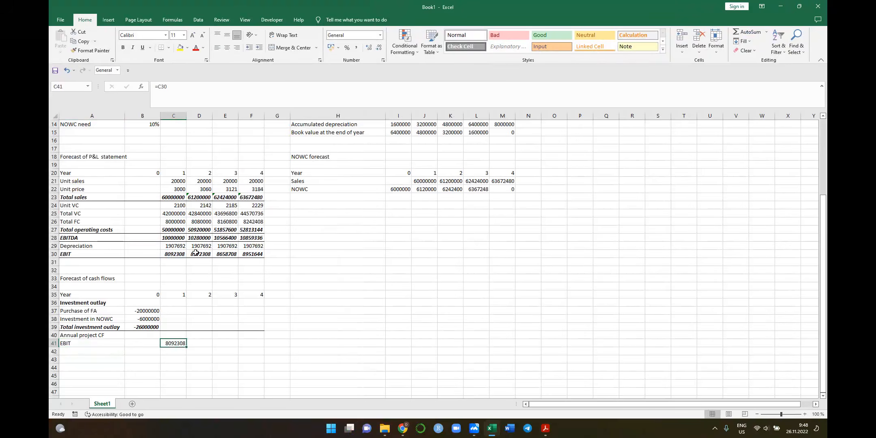
key(ctrl+c)
key(shift+Right)
key(shift+Right)
key(shift+Right)
key(ctrl+v)
Label A42 "NOPAT" below the EBIT row
key(Down)
key(Left)
key(Left)
text(TNOPA)
key(Tab)
key(Tab)
Calculate Year 1 NOPAT in C42 from EBIT and the fixed tax rate cell, =C41*(1-$B$8)
text(=)
key(Up)
text(*9)
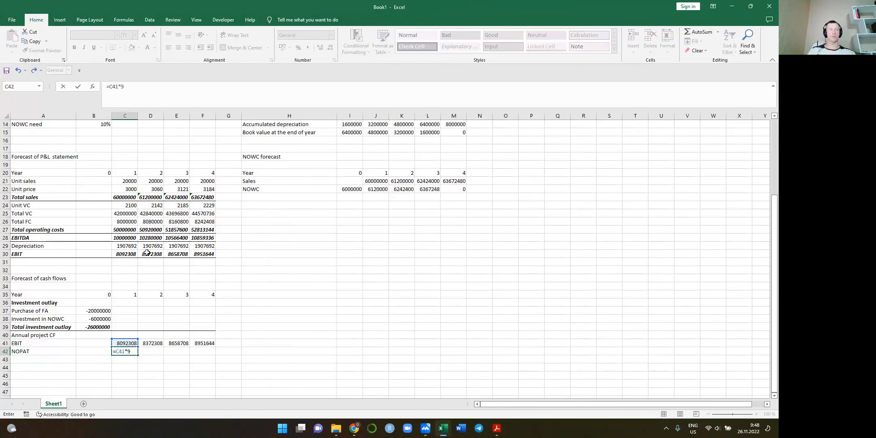
key(BackSpace)
key(BackSpace)
key(BackSpace)
scroll(75, 160, up, 2)
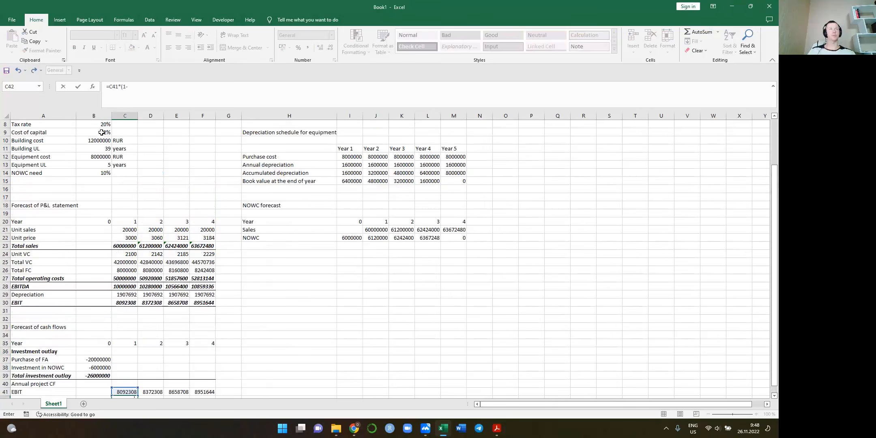
click(99, 124)
key(F4)
scroll(139, 140, down, 6)
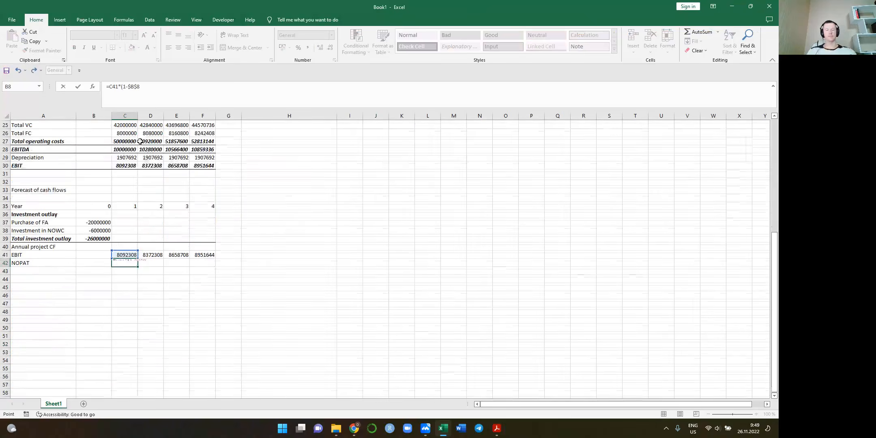
key(ctrl+Return)
Copy the NOPAT formula from C42 across to Year 4 in F42
key(ctrl+c)
key(shift+Right)
key(shift+Right)
key(shift+Right)
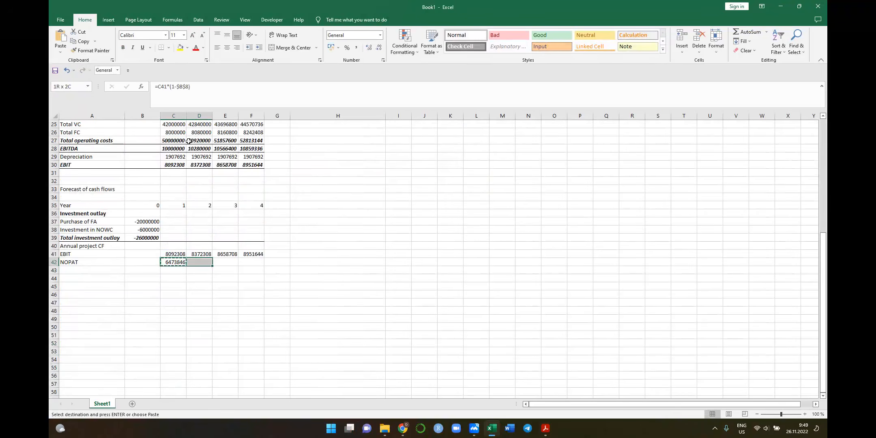
key(ctrl+v)
Check the free cash flow formula in the lecture PDF and label A43 "Depreciation" below the NOPAT row
key(Down)
key(Left)
key(Left)
key(alt+Tab)
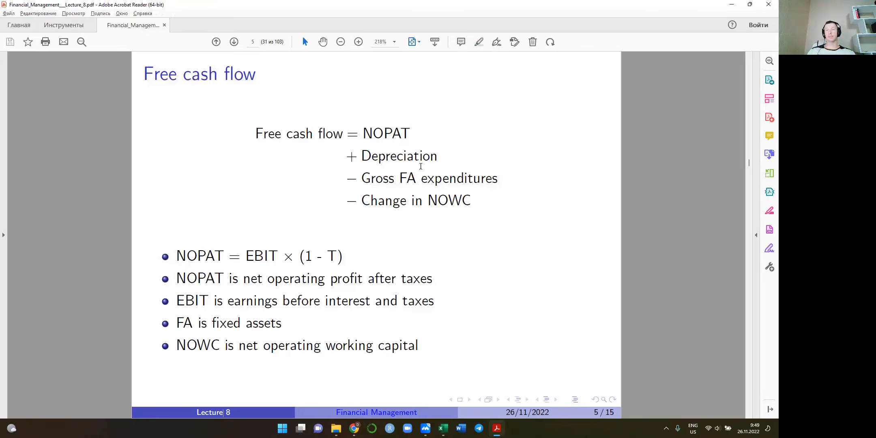
key(alt+Tab)
text(De)
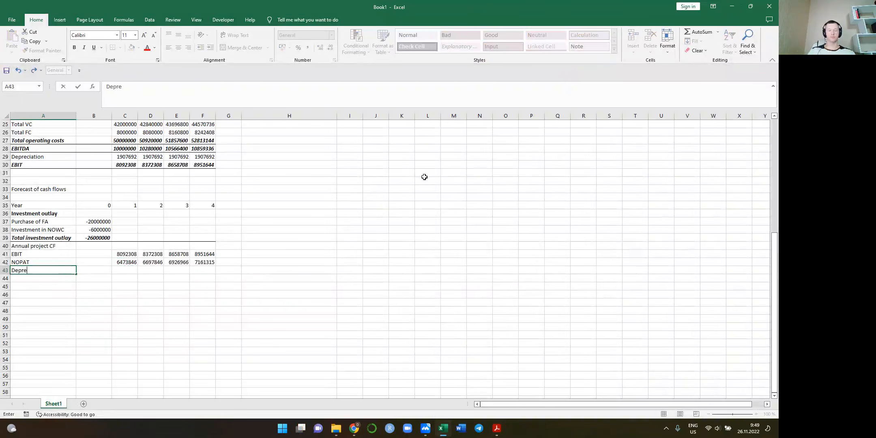
key(Right)
key(Right)
Link C43 to the Year 1 depreciation in the P&L forecast and copy the link across to Year 4 in F43
text(=)
click(175, 156)
key(Tab)
key(Left)
key(ctrl+c)
key(shift+Right)
key(shift+Right)
key(ctrl+v)
Compare the lecture's free cash flow formula with the investment outlay figures and label A44 "Change in NOWC"
key(alt+Tab)
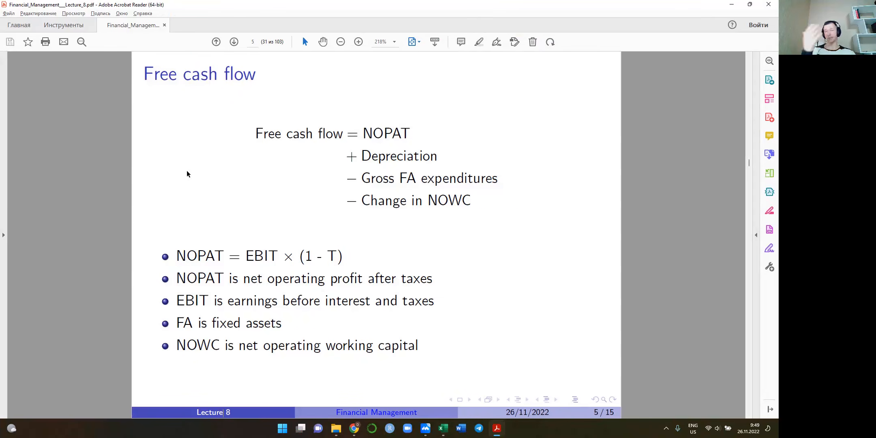
key(alt+Tab)
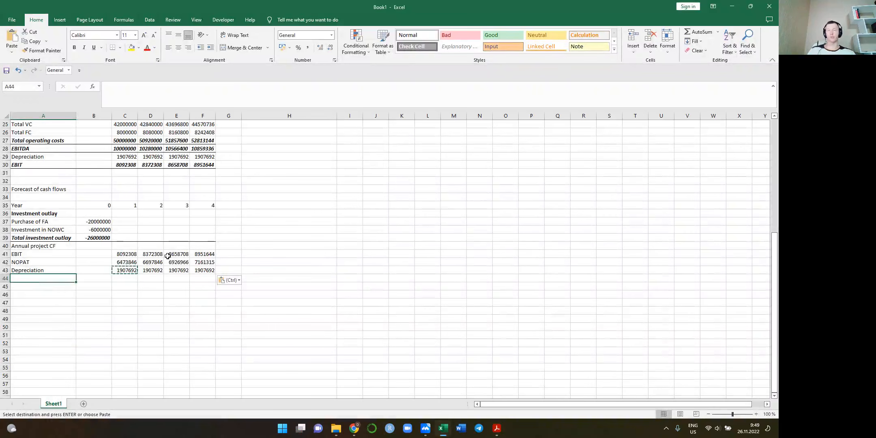
drag(109, 223, 102, 239)
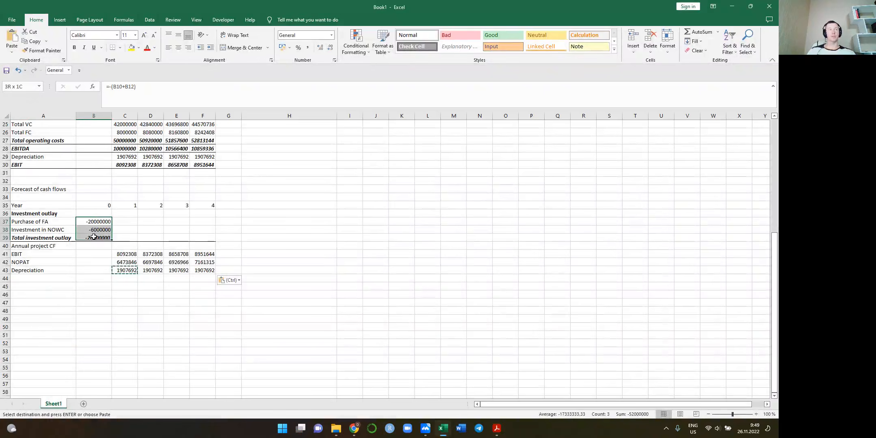
click(42, 279)
key(alt+Tab)
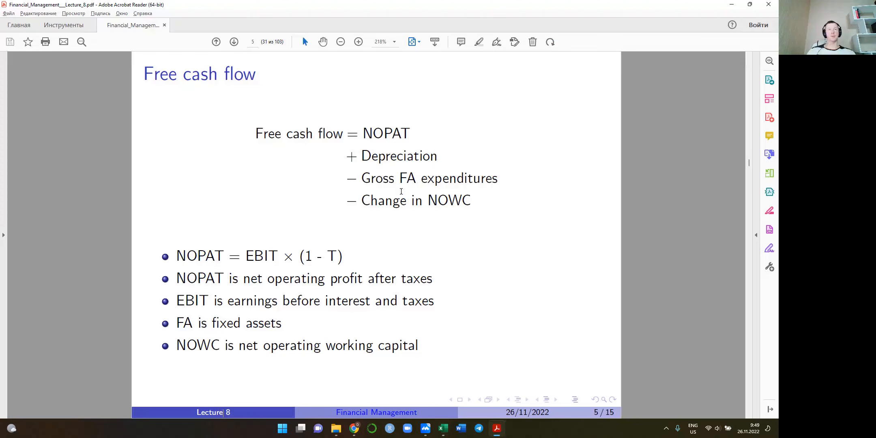
key(alt+Tab)
text(Change in NOWC)
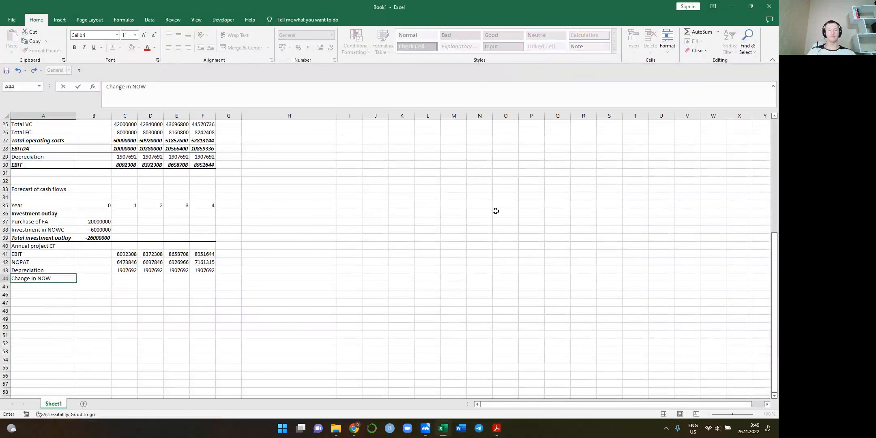
key(Tab)
key(Tab)
Calculate the Year 1 change in NOWC in C44 from the NOWC forecast, =J22-I22
text(=)
scroll(496, 211, up, 3)
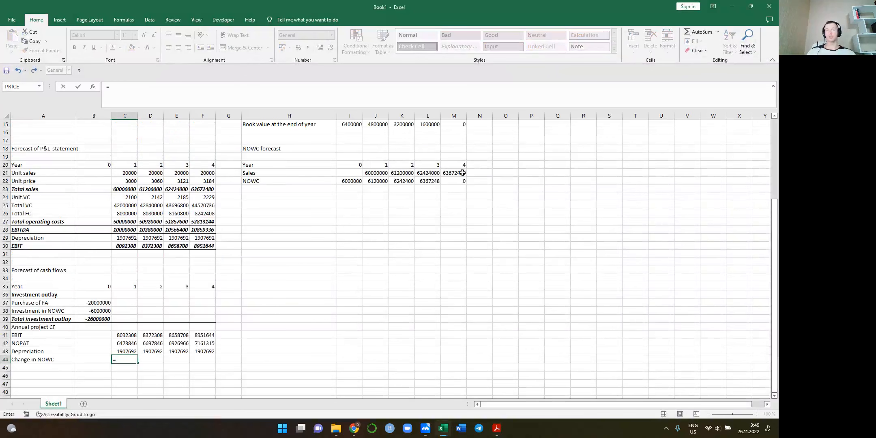
click(376, 181)
text(-)
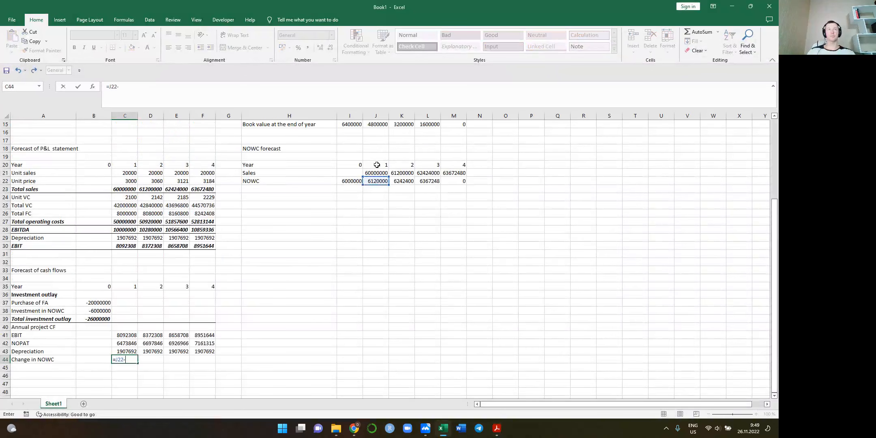
click(351, 179)
key(Return)
Copy the change in NOWC formula from C44 across Years 2 to 4 and select A45 for the next row
key(Up)
key(ctrl+c)
key(Right)
key(ctrl+v)
key(Right)
key(ctrl+v)
key(Right)
key(ctrl+v)
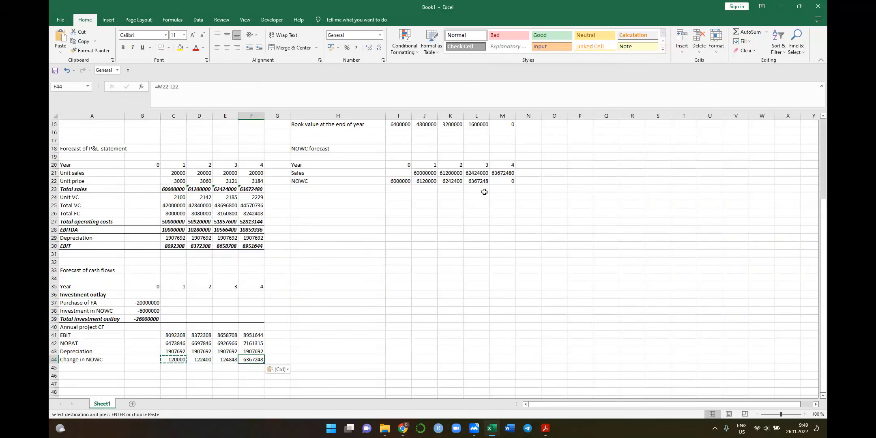
click(87, 366)
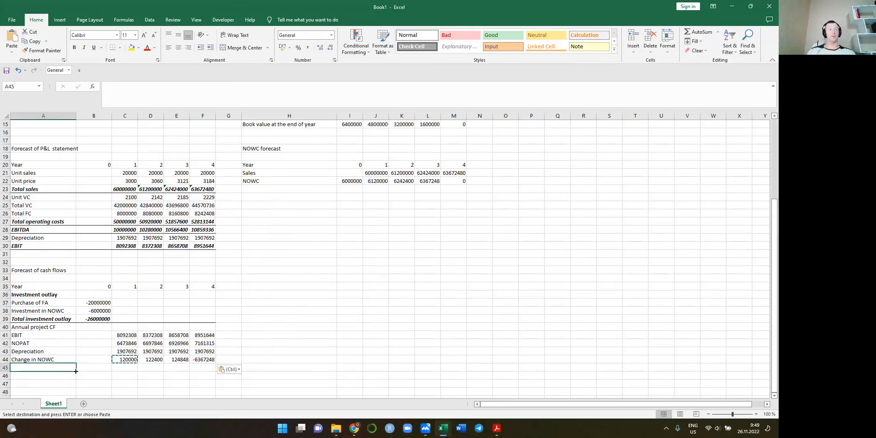
Label A45 "Total annual CF" below the change in NOWC row
key(Escape)
text(Total)
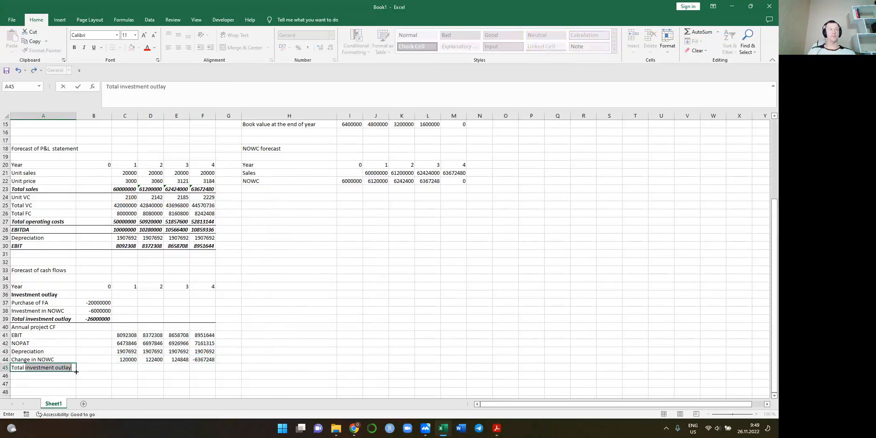
text( annual CF)
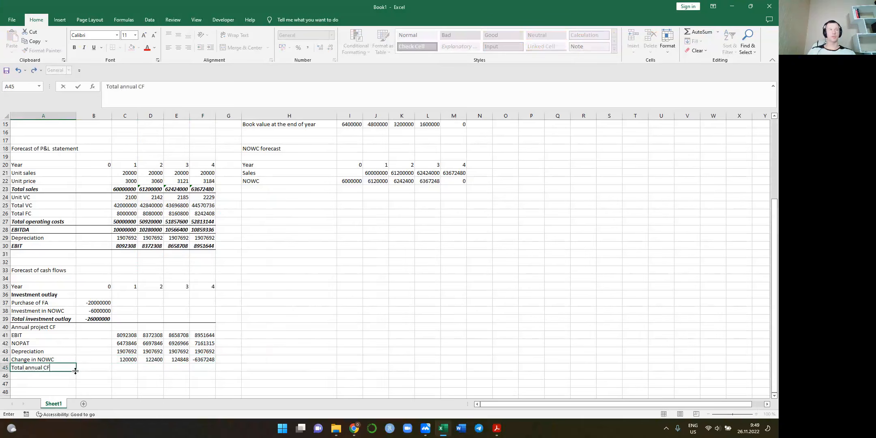
key(Tab)
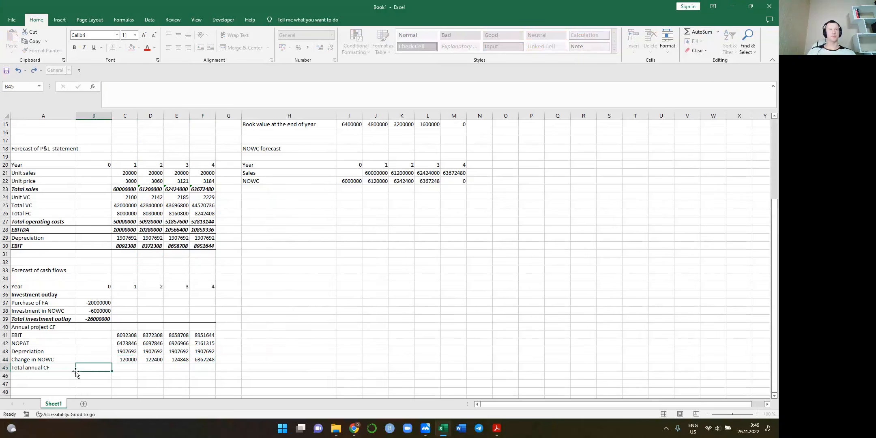
Calculate the Year 1 total annual cash flow in C45 from NOPAT, depreciation and change in NOWC, =C42+C43-C44
key(Tab)
text(=)
key(Up)
key(Up)
key(Up)
key(Up)
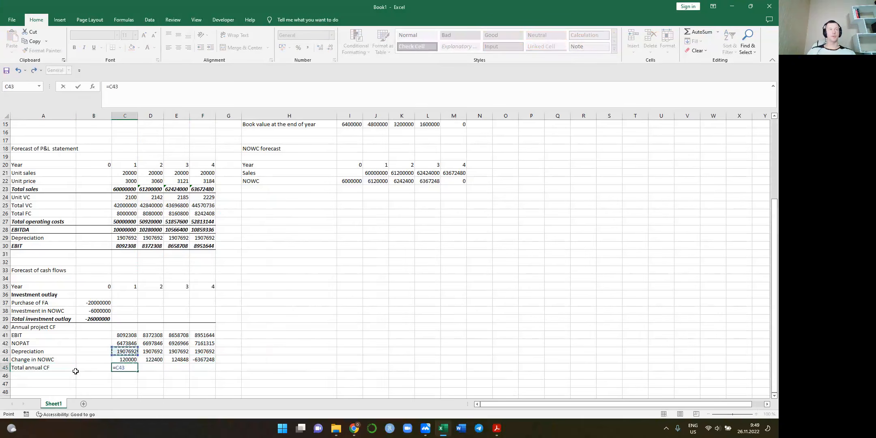
key(Down)
text(+)
key(Up)
key(Up)
text(-)
key(Up)
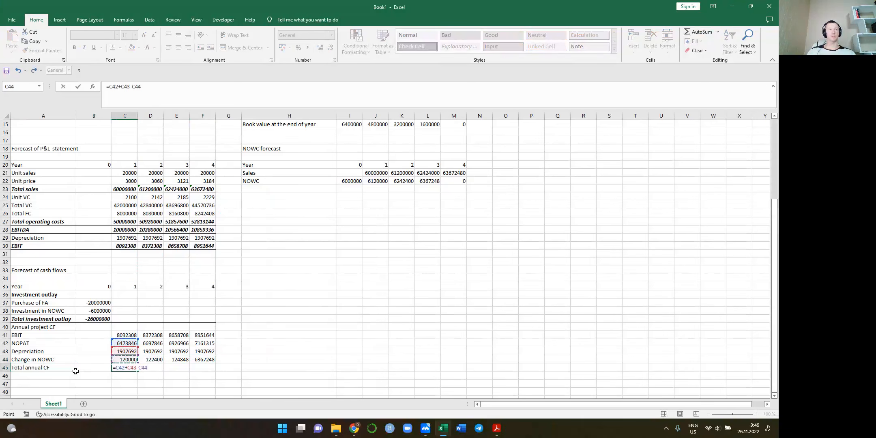
key(ctrl+Return)
Copy the total annual CF formula from C45 across Years 2 to 4 through F45
key(shift+Right)
key(ctrl+c)
key(shift+Right)
key(shift+Right)
key(ctrl+v)
Format the Total annual CF row A45:F45 as bold italic with a bottom border
key(Left)
key(Left)
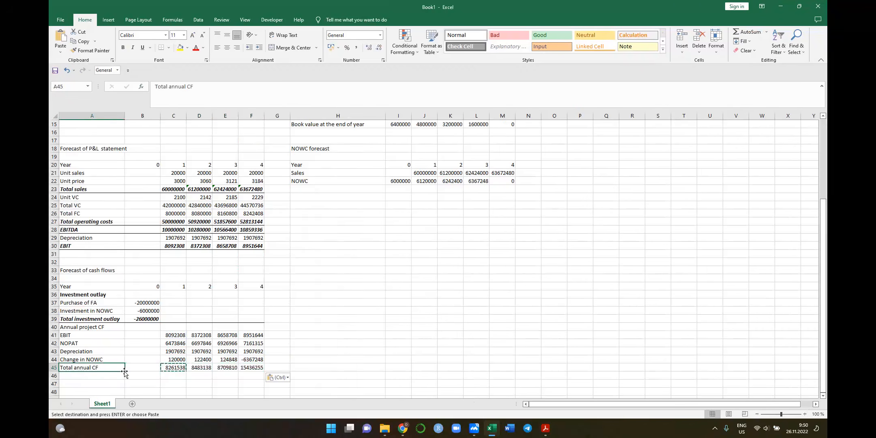
key(shift+Right)
key(shift+Right)
key(shift+Right)
key(shift+Right)
key(shift+Right)
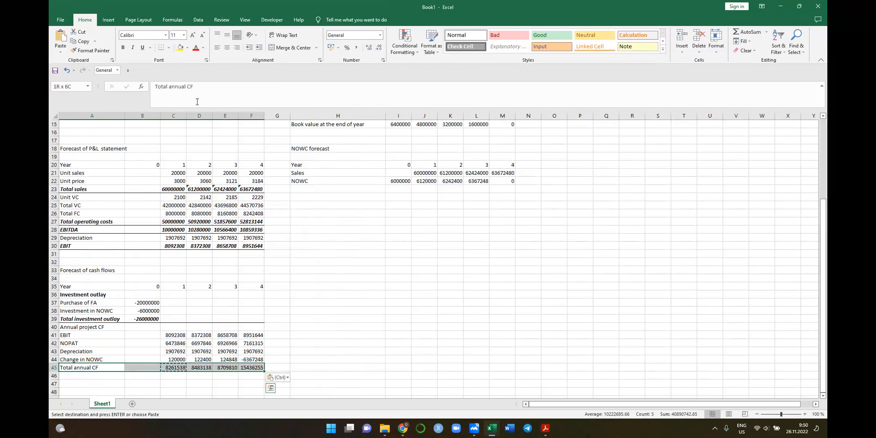
key(ctrl+b)
key(ctrl+i)
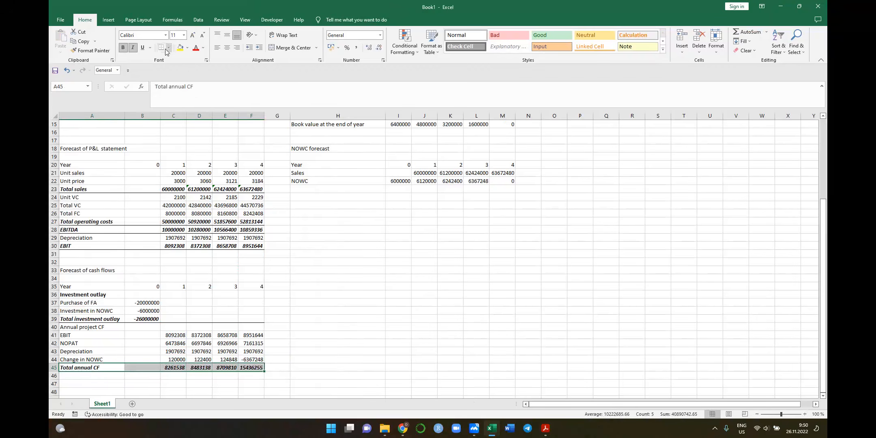
Make the "Annual project CF" heading in A40 bold and select A46 for the next section
scroll(166, 173, down, 3)
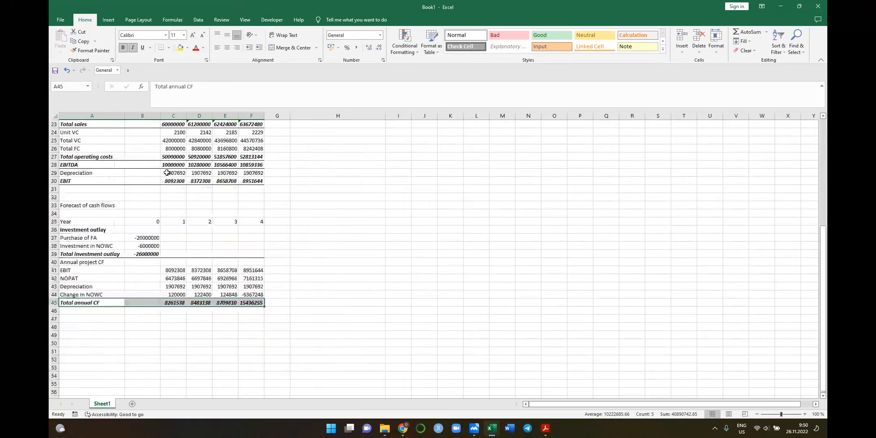
click(102, 262)
key(ctrl+b)
key(Return)
key(ctrl+Down)
key(Down)
key(Down)
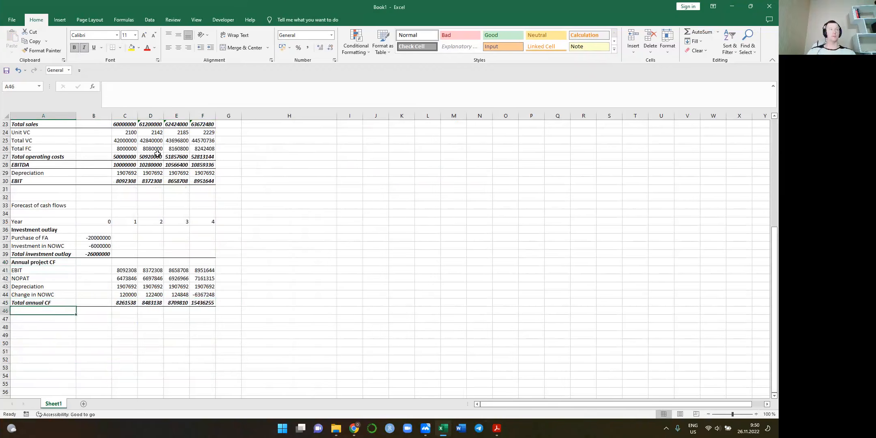
Switch to the Lecture 8 PDF in Acrobat Reader and page forward from the free cash flow slide to the noncash charges slide
key(alt+Tab)
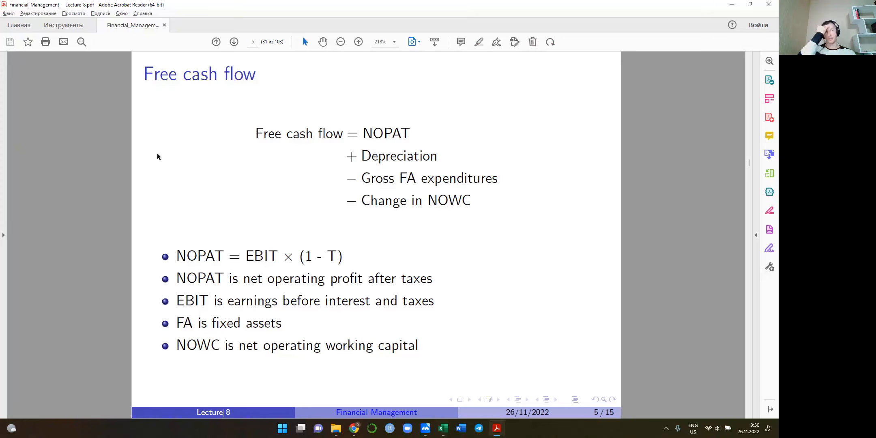
key(Right)
key(Right)
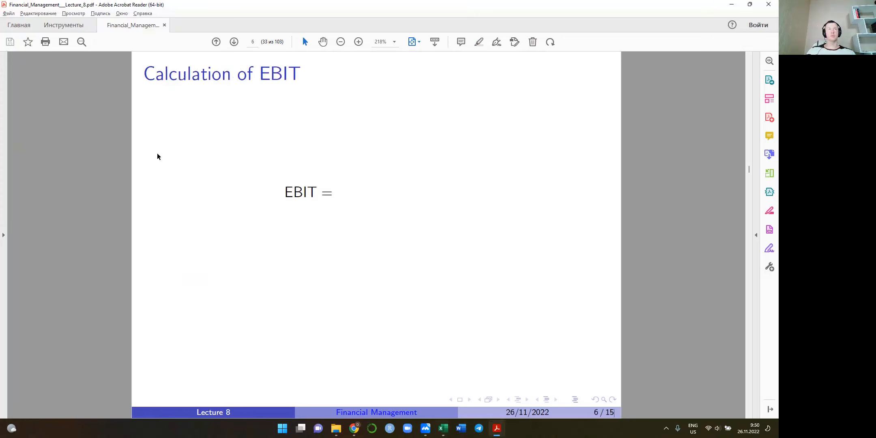
key(Left)
key(Right)
key(Right)
key(Right)
key(Right)
key(Right)
key(Right)
key(Right)
key(Right)
key(Right)
key(Right)
key(Right)
key(Right)
key(Right)
key(Right)
key(Right)
key(Right)
key(Right)
key(Right)
key(Right)
key(Right)
key(Right)
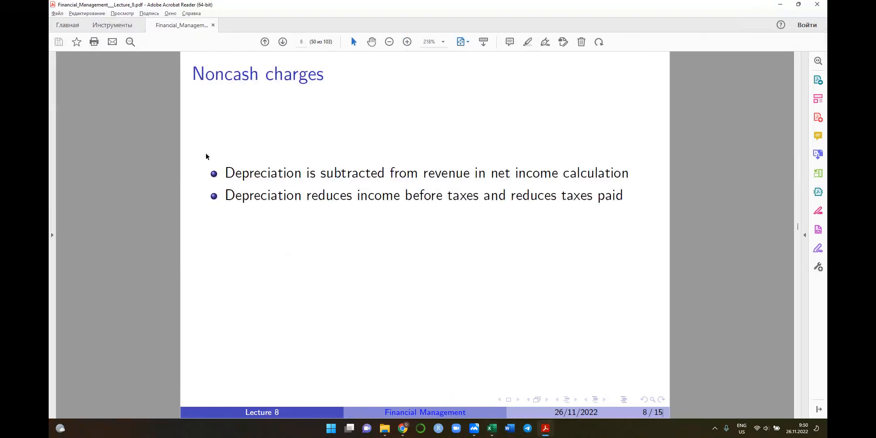
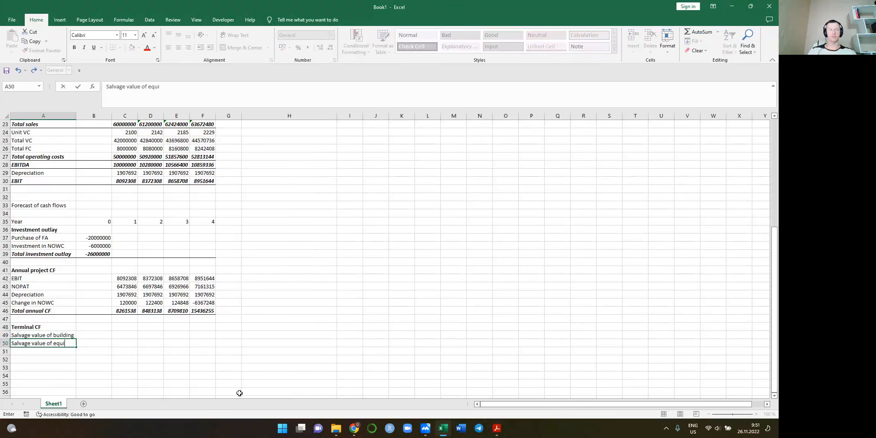
Complete the A50 label as "Salvage value of equipment" and start a formula in F49 for the building's salvage value
text(ment)
key(Tab)
key(Tab)
key(Tab)
key(Tab)
key(Up)
key(Right)
text(=)
scroll(218, 279, up, 7)
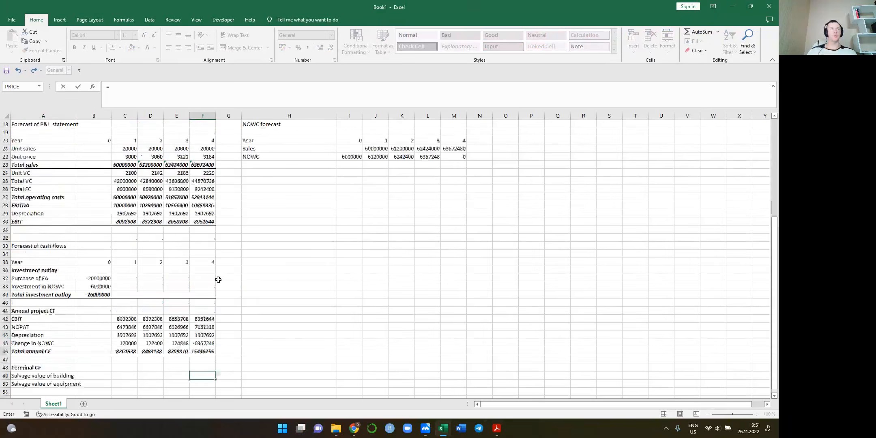
Switch to the Lecture 8 PDF in Acrobat Reader and find the building's expected market value on the investment and NOWC slide
key(alt+Tab)
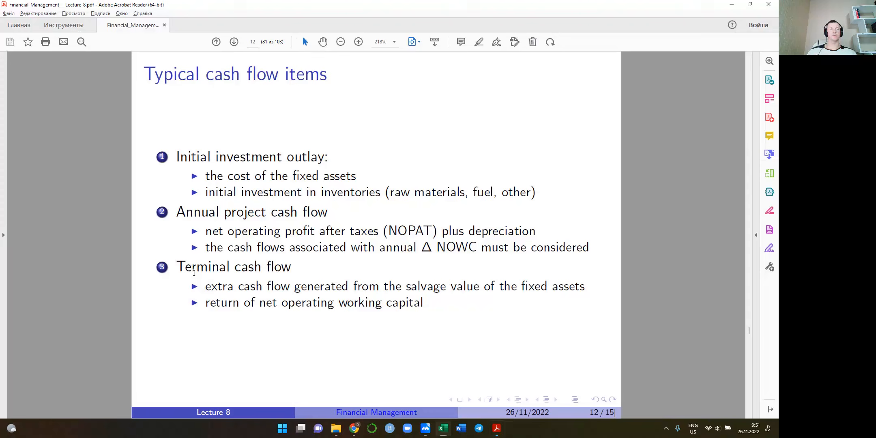
scroll(486, 265, down, 2)
scroll(485, 265, down, 12)
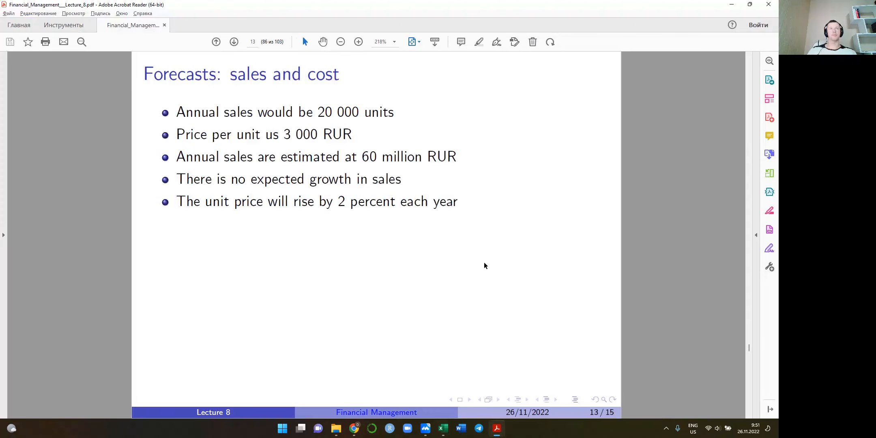
scroll(532, 263, down, 4)
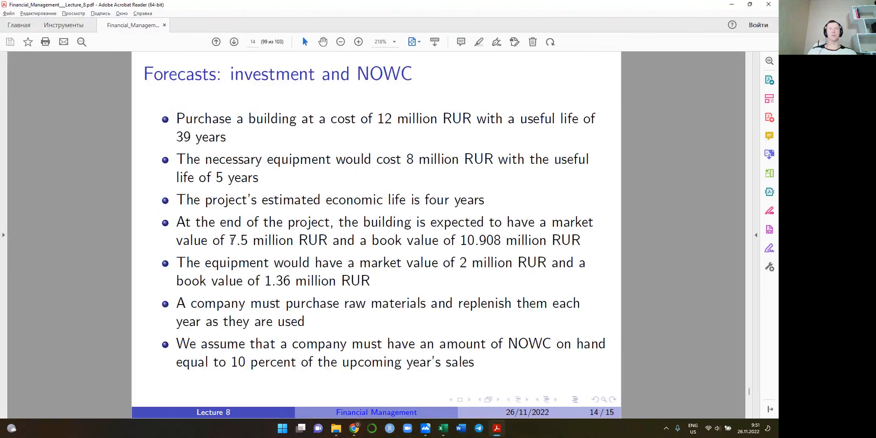
drag(229, 240, 327, 241)
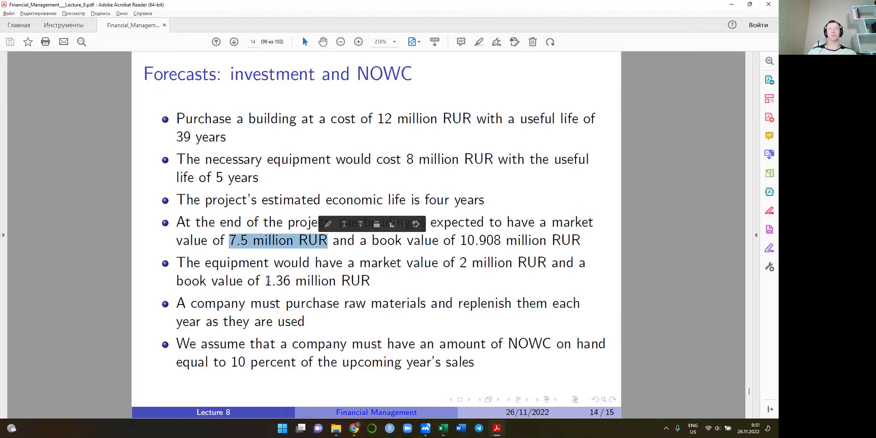
Switch back to the Excel workbook and discard the unfinished formula in F49
key(alt+Tab)
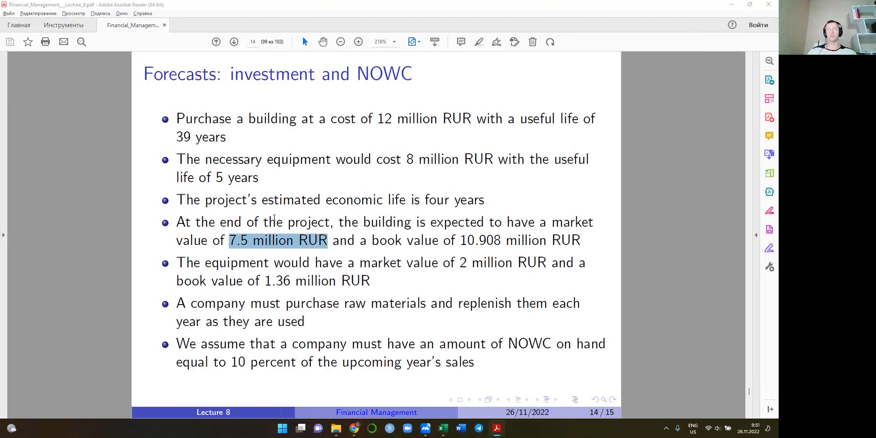
click(27, 237)
key(Escape)
scroll(90, 242, up, 4)
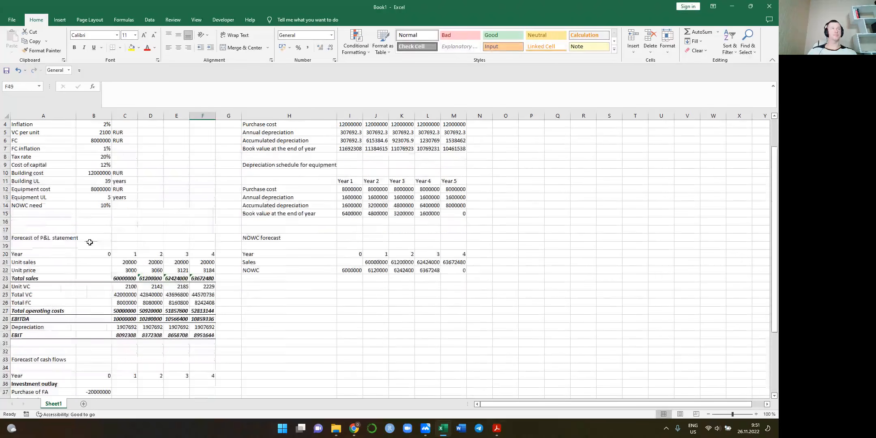
click(28, 212)
text(Sales)
key(BackSpace)
key(BackSpace)
key(BackSpace)
key(BackSpace)
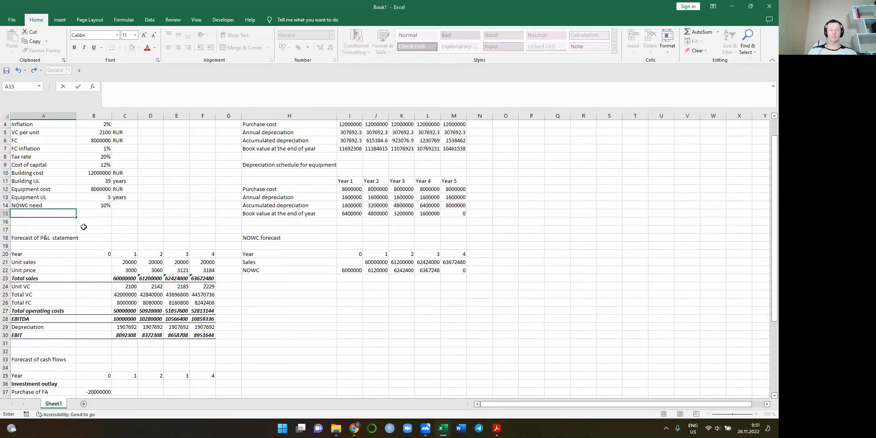
text(Price)
key(BackSpace)
key(BackSpace)
Check the wording on the lecture slide in Acrobat Reader, return to Excel and label A15 as "Price of building at 4 y"
key(alt+Tab)
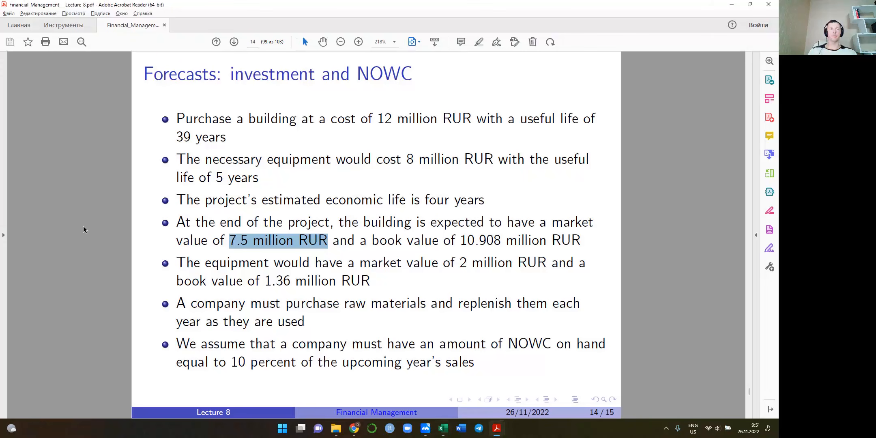
key(alt+Tab)
key(BackSpace)
text(Price of)
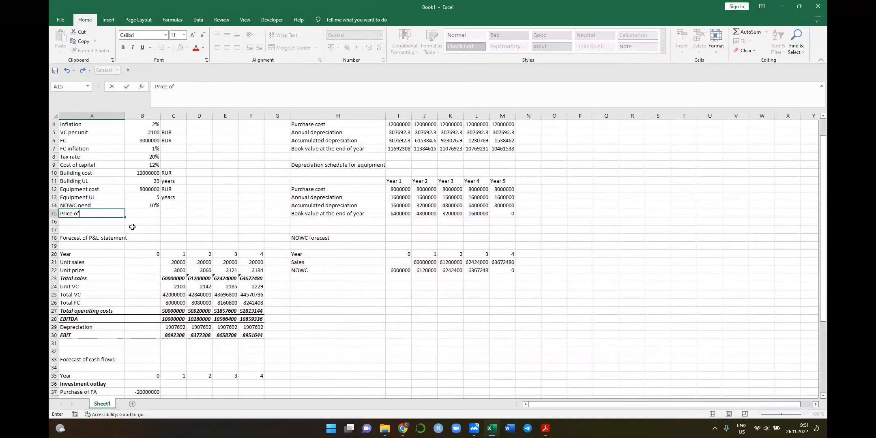
text( building)
key(Tab)
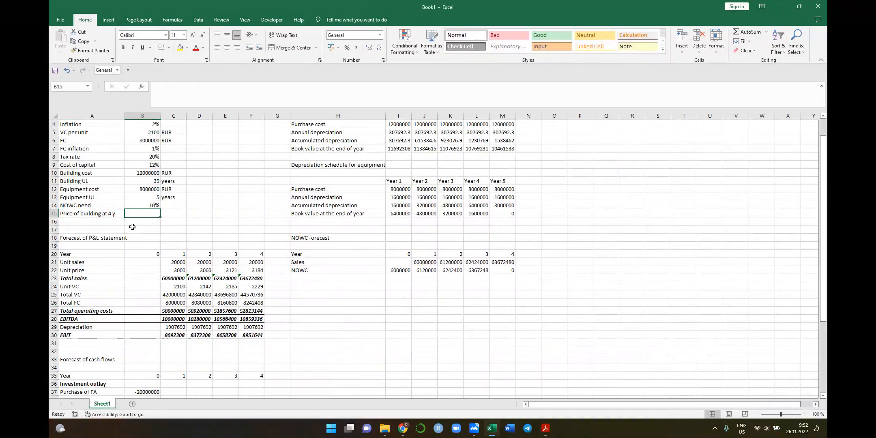
Recheck the building's market value in the lecture PDF and enter 7500000 in B15 with the unit RUR in C15
key(alt+Tab)
key(alt+Tab)
text(75000)
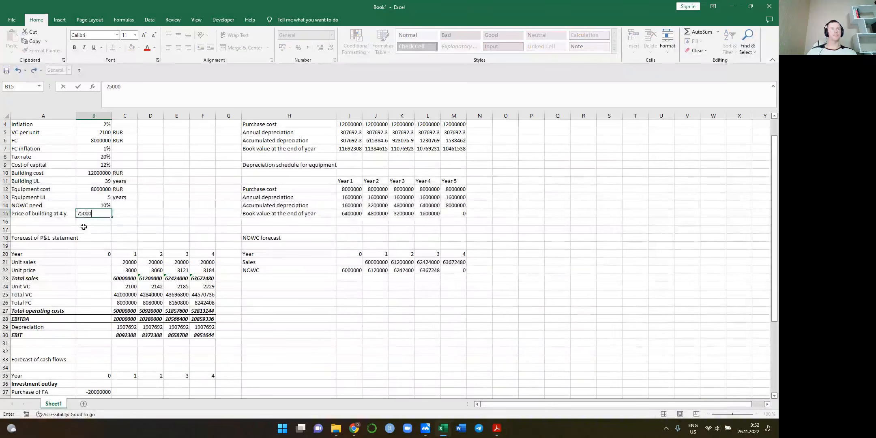
text(000)
key(Tab)
text(RUR)
key(Return)
key(Left)
key(Left)
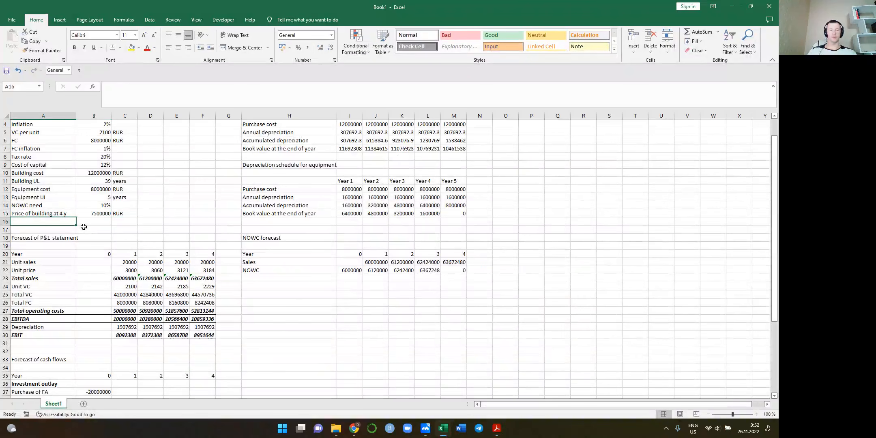
Label A16 as "Price of equipment at 4 t"
text(Price of)
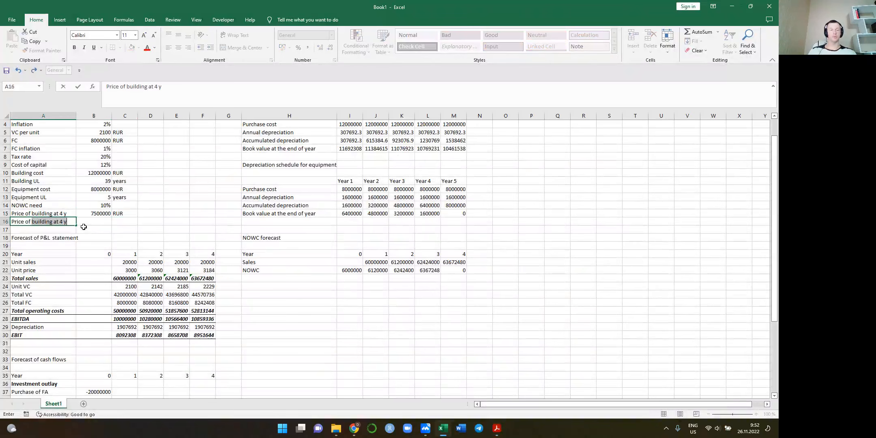
text( equipment at 4 t)
key(Tab)
Check the equipment's market value in the lecture PDF and enter 2000000 in B16 with the unit RUR in C16
key(alt+Tab)
key(alt+Tab)
text(2000000)
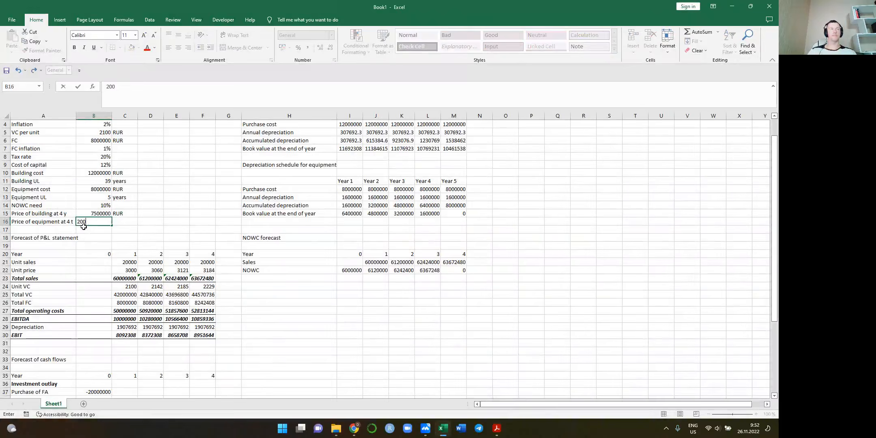
key(BackSpace)
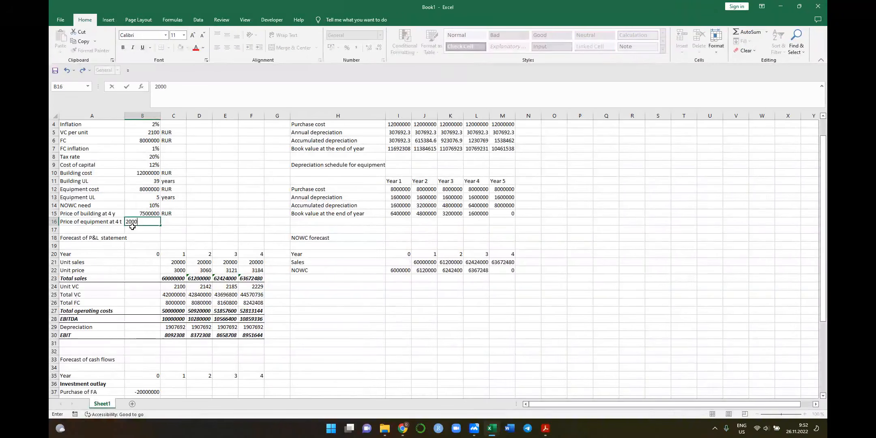
text(000)
key(Tab)
text(RUR)
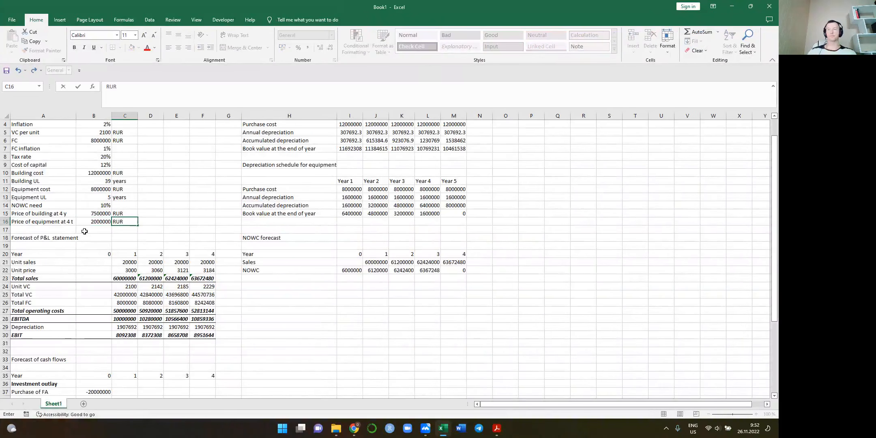
key(Return)
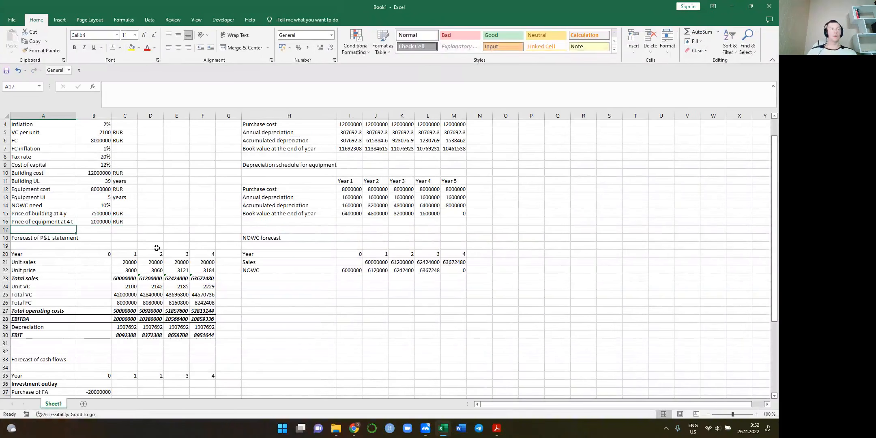
Start the building's salvage value formula in F49 with its year 4 price from B15, followed by a subtraction
scroll(157, 247, down, 6)
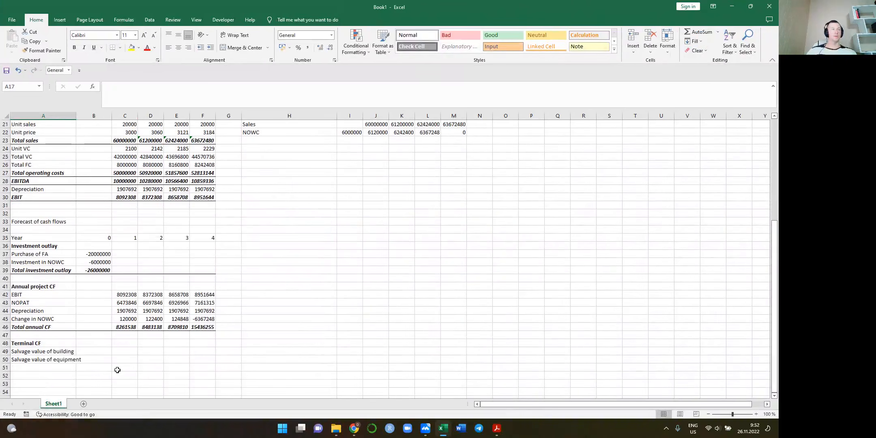
click(201, 348)
text(()
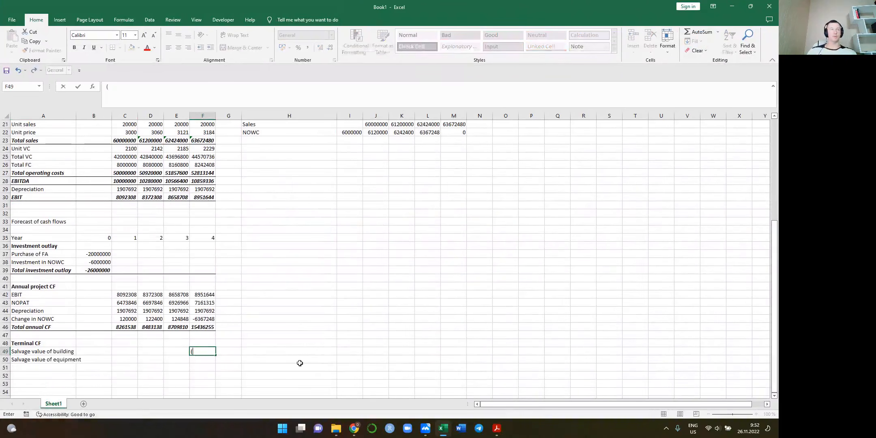
text(()
scroll(300, 362, up, 3)
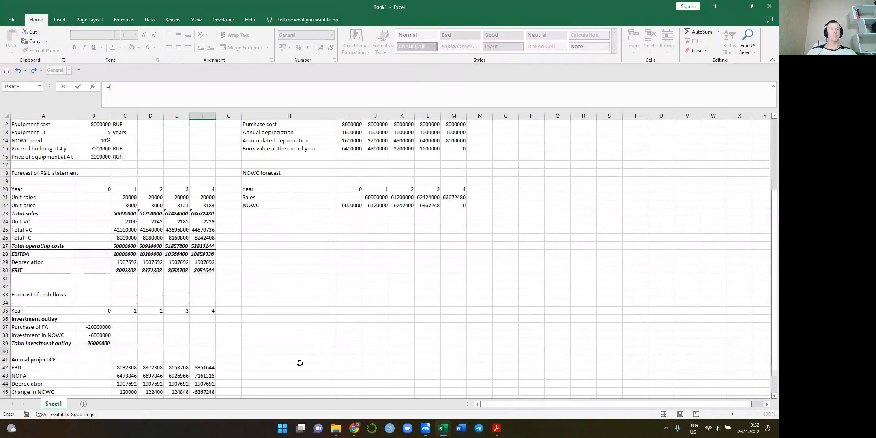
click(93, 148)
text(-)
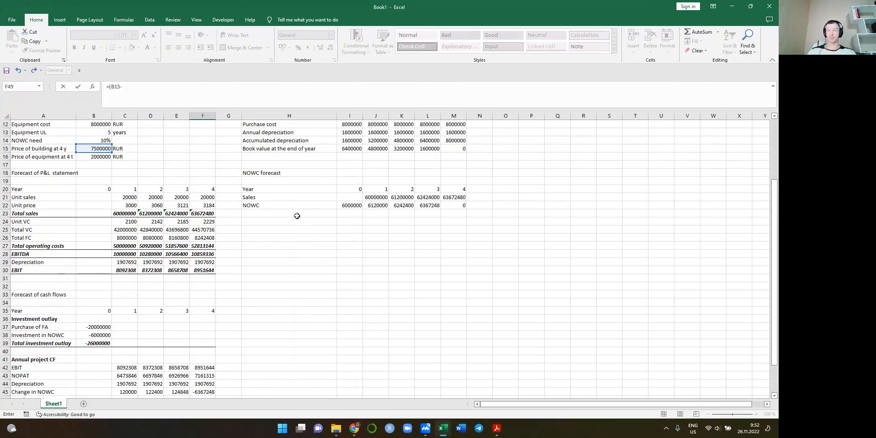
key(BackSpace)
key(BackSpace)
key(BackSpace)
click(98, 148)
scroll(146, 172, up, 2)
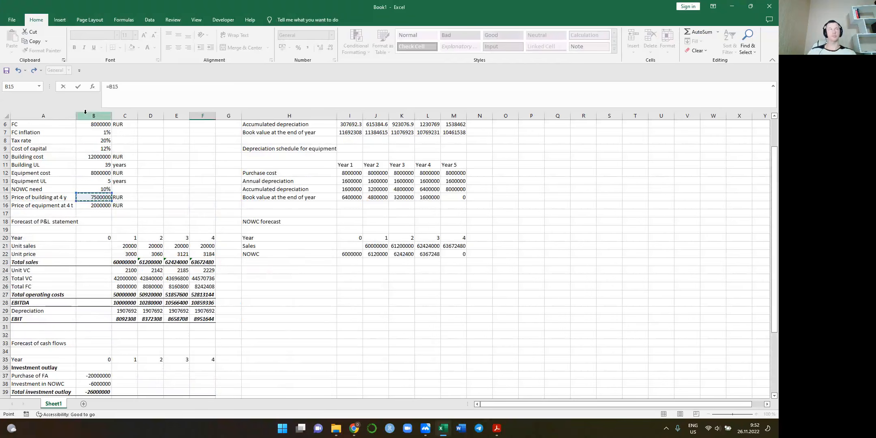
text(-()
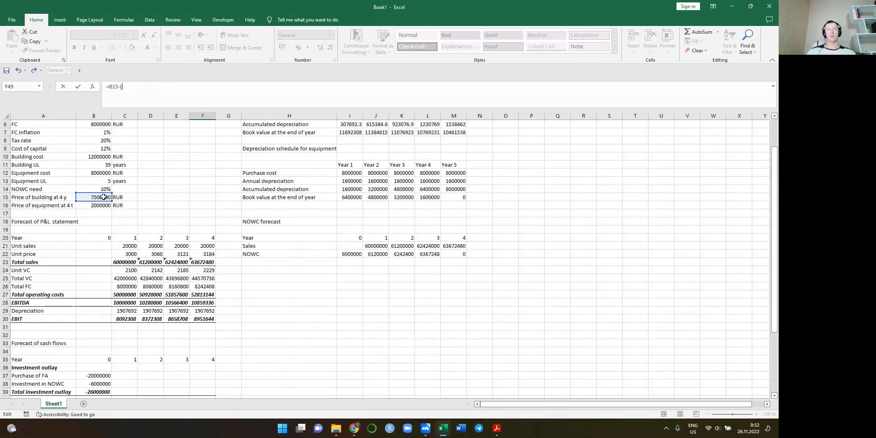
Complete the F49 formula as =B15-(B15-L7)*$B$8, deducting tax on the difference between price and Year 4 book value
scroll(302, 186, up, 2)
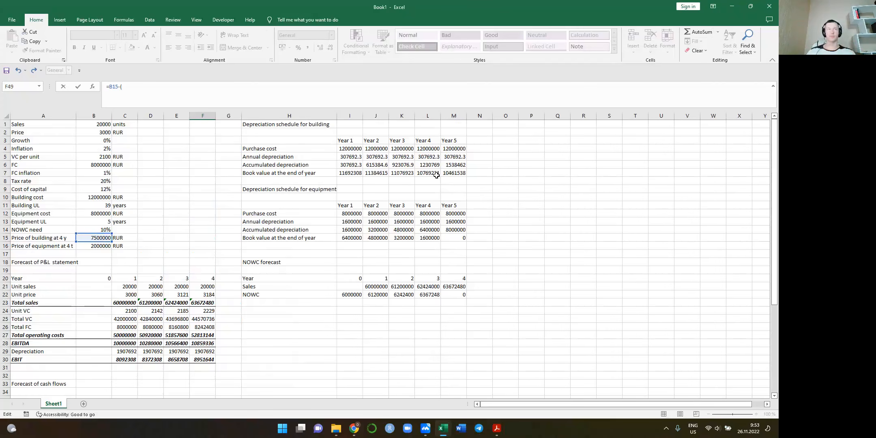
click(97, 237)
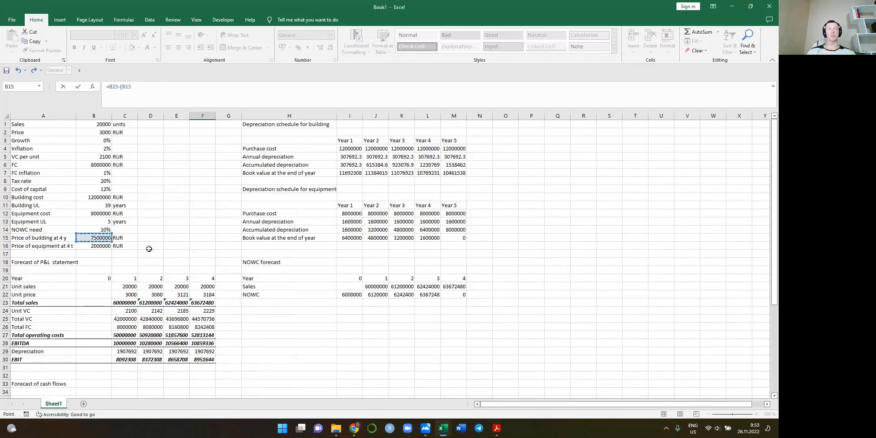
click(425, 171)
text()*)
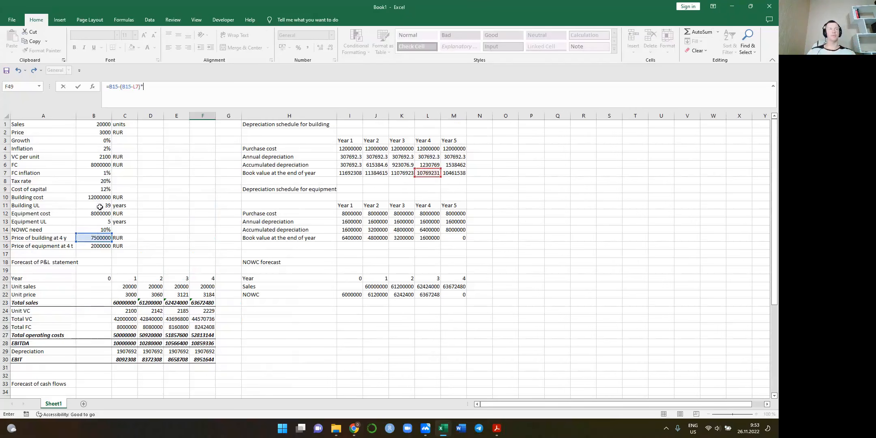
click(102, 174)
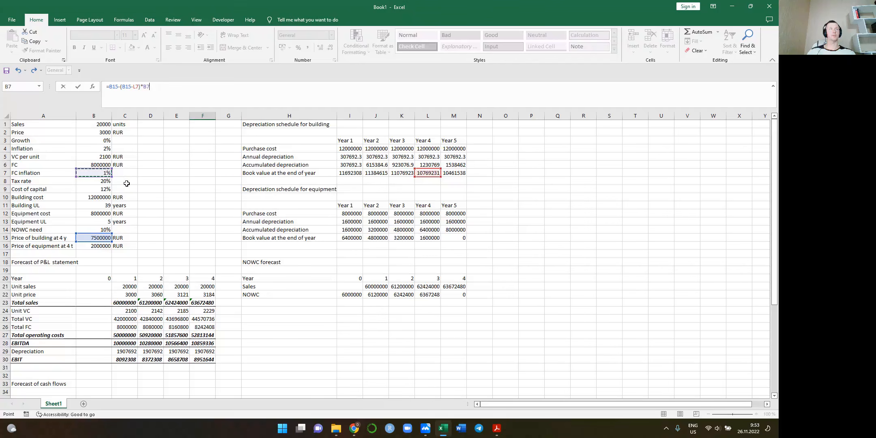
click(105, 180)
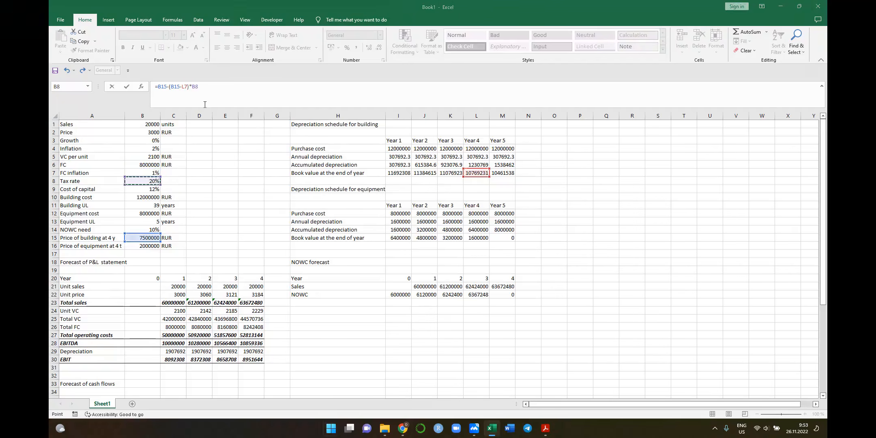
key(super)
key(super)
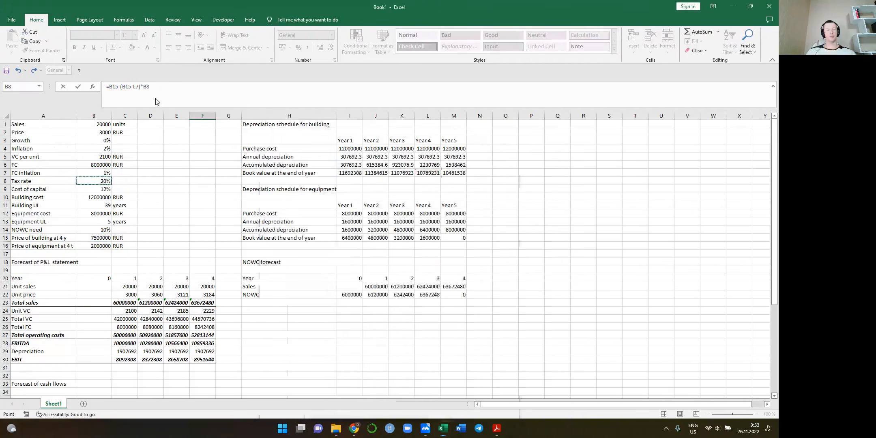
key(F4)
key(Return)
Copy the building's salvage value formula from F49 to F50 for the equipment
key(Up)
key(ctrl+c)
key(Down)
key(ctrl+v)
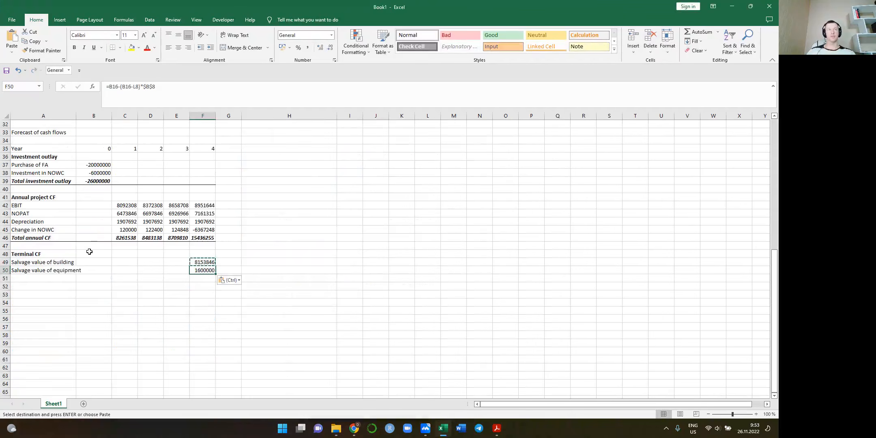
double_click(200, 270)
key(Escape)
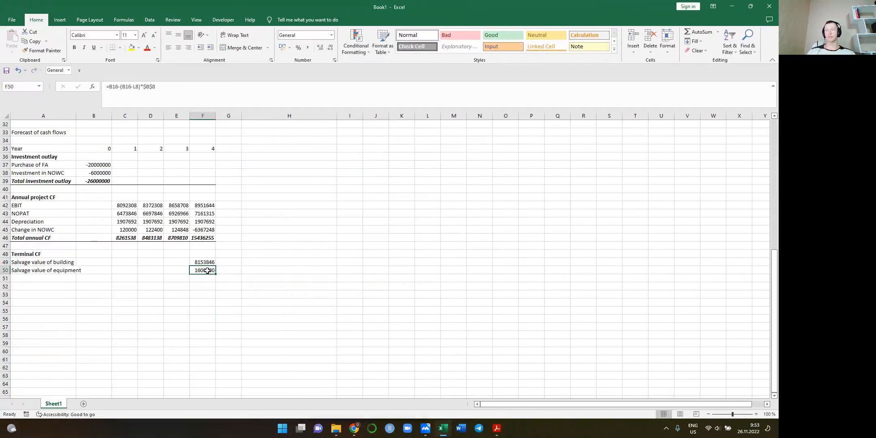
Change the book value reference in the F50 formula to L15 in the equipment schedule, giving =B16-(B16-L15)*$B$8
double_click(207, 270)
scroll(167, 280, up, 6)
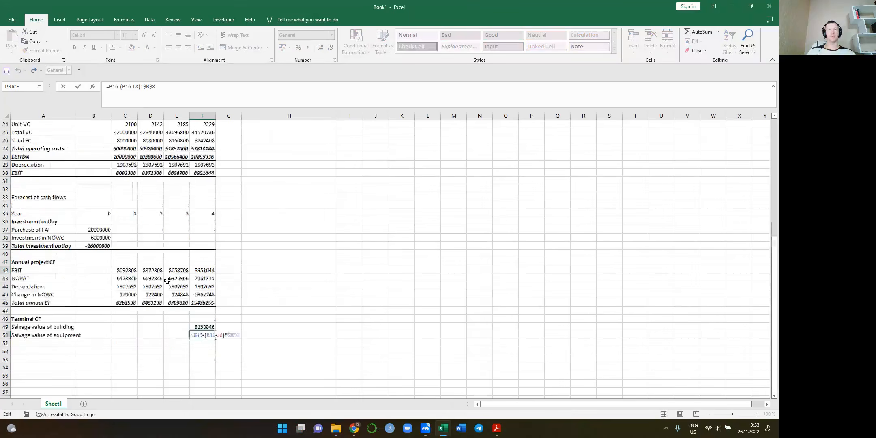
scroll(167, 280, up, 4)
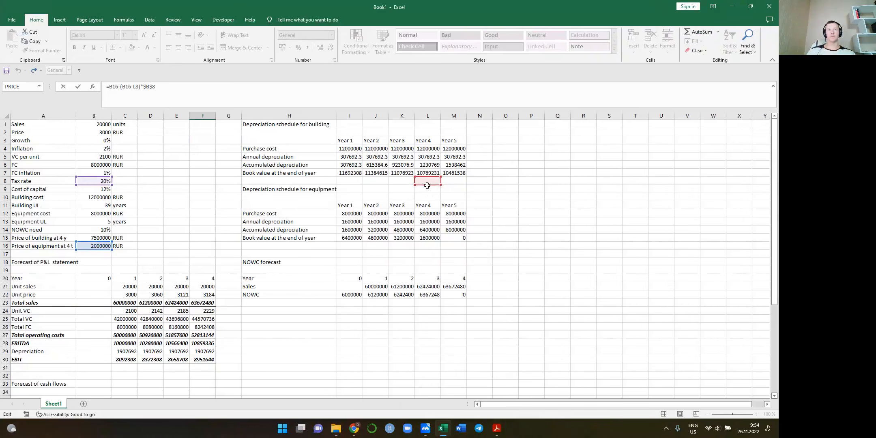
drag(429, 188, 429, 245)
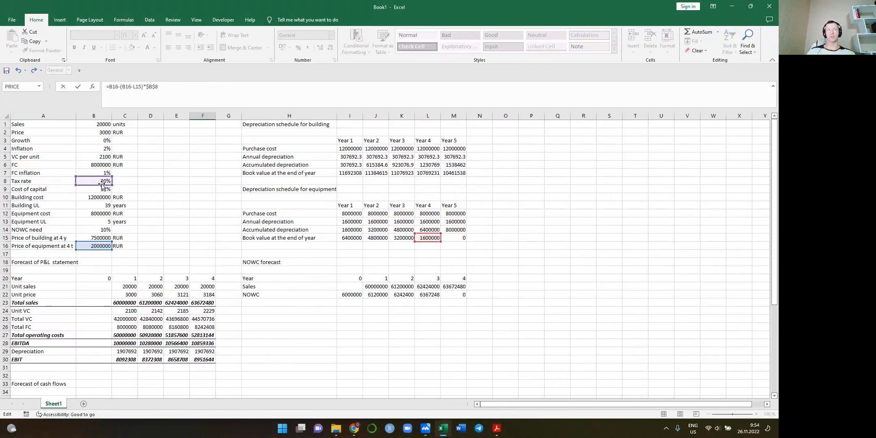
scroll(107, 210, down, 6)
key(Return)
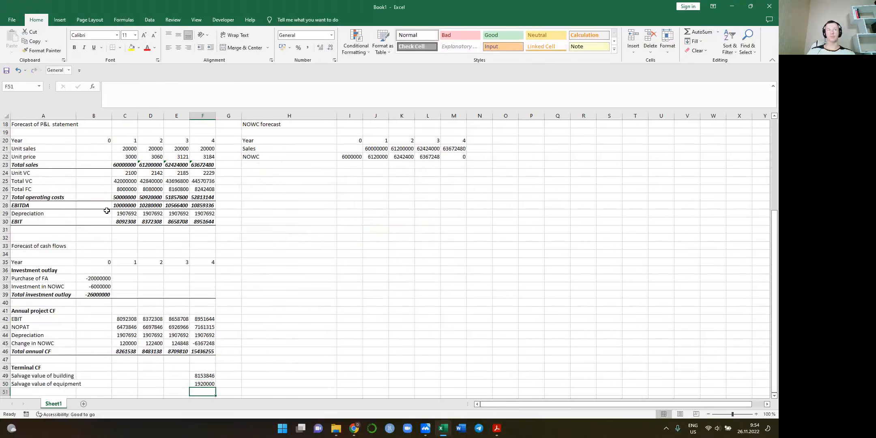
scroll(213, 362, down, 2)
click(202, 333)
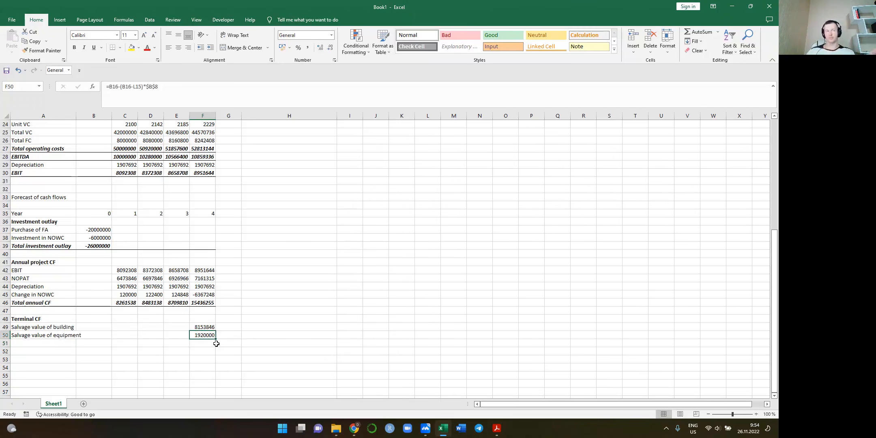
Add a row labelled Total salvage value in A51 and sum both salvage values in F51 with =F49+F50
click(43, 343)
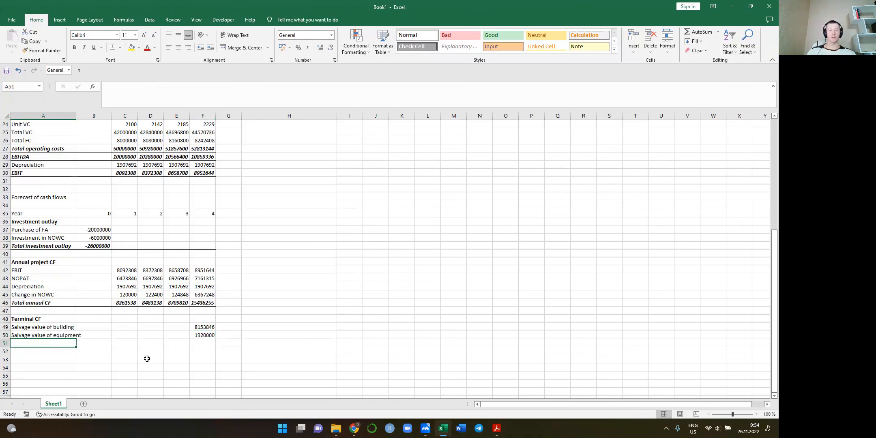
text(Total salvage value)
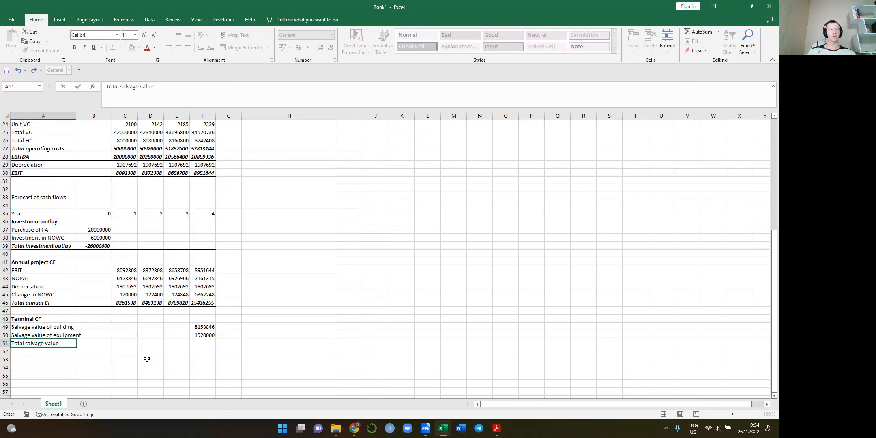
key(Tab)
key(Tab)
key(Tab)
key(Tab)
key(Tab)
text(=)
key(Up)
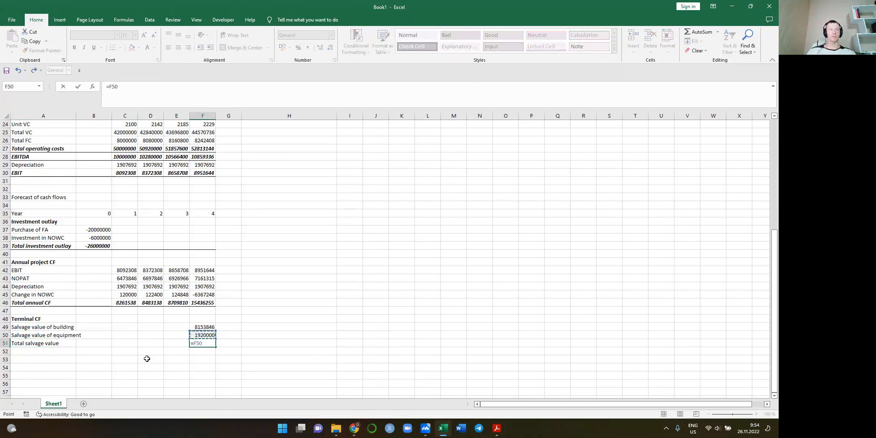
key(Up)
text(+)
key(Up)
key(Return)
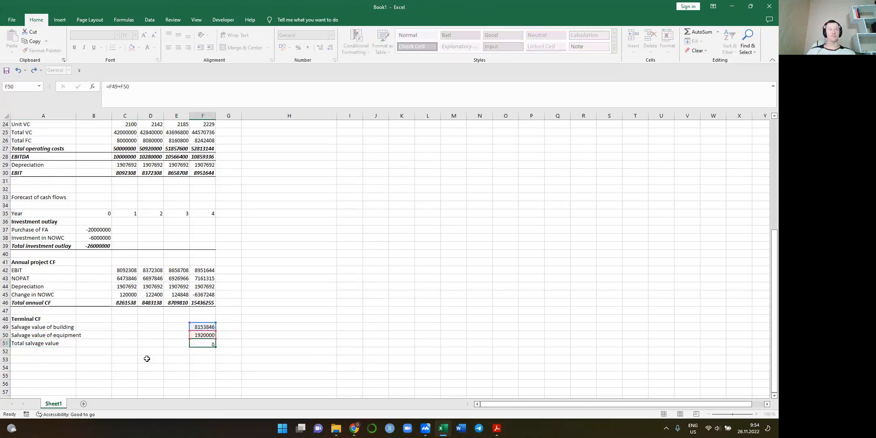
Format the Total salvage value row A51:F51 in bold italic with a bottom border
key(Up)
key(shift+Right)
key(shift+Right)
key(shift+Right)
key(shift+Right)
key(shift+Right)
key(ctrl+b)
key(ctrl+i)
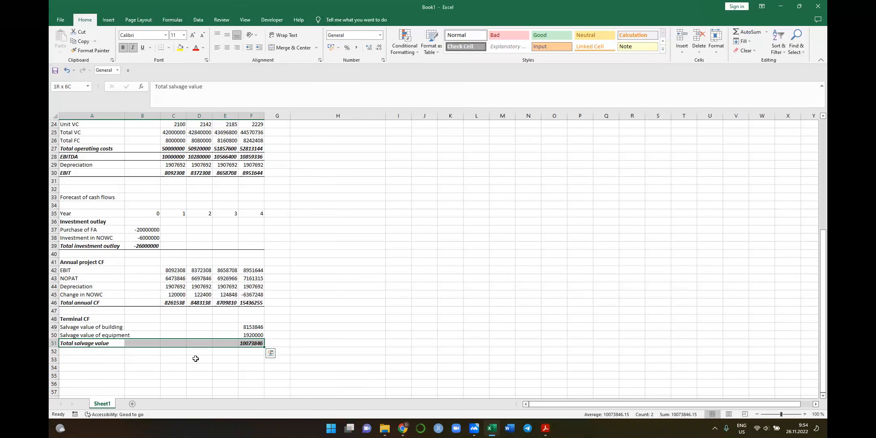
click(162, 48)
Enter the label Total free cash flow in A53 and make it bold
click(89, 359)
text(Total free cas)
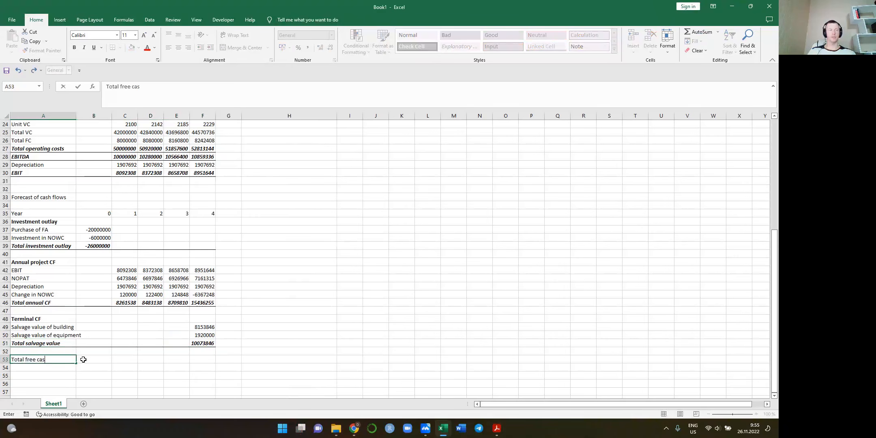
text(h flow)
key(ctrl+Return)
key(ctrl+b)
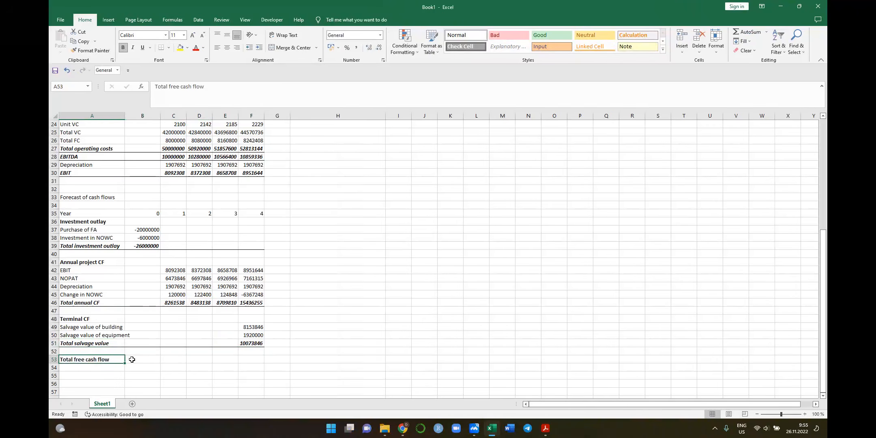
Enter the year 0 total free cash flow formula =B39+B46+B51 in B53
click(83, 359)
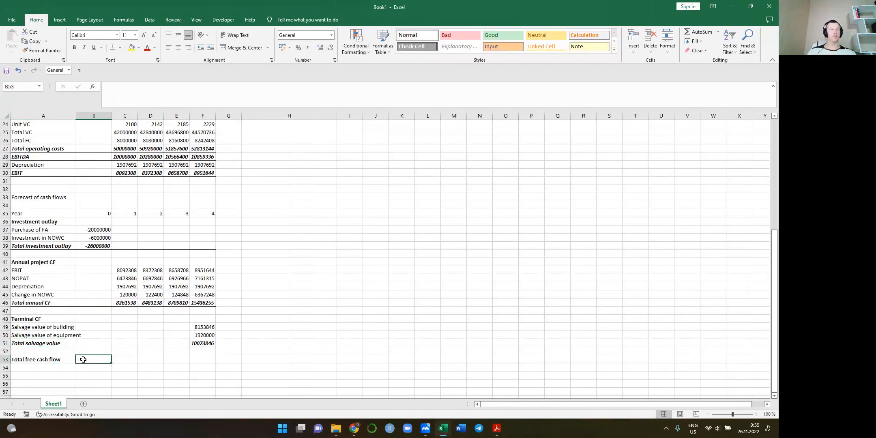
text(=)
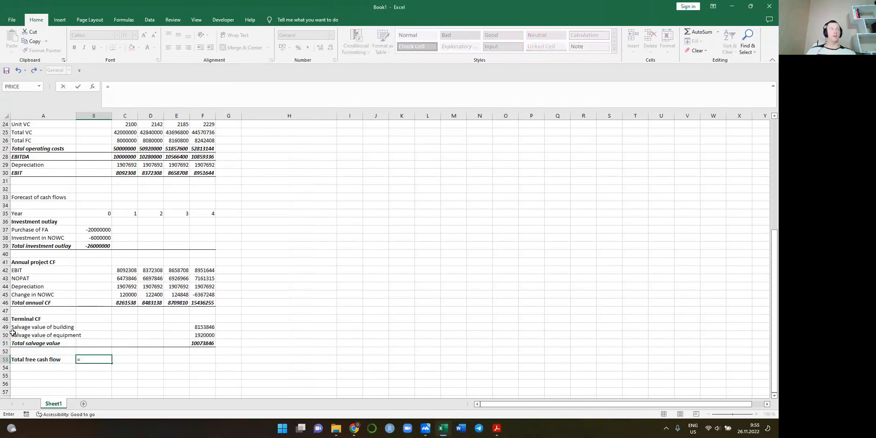
click(99, 246)
text(+)
click(96, 302)
text(+)
click(93, 344)
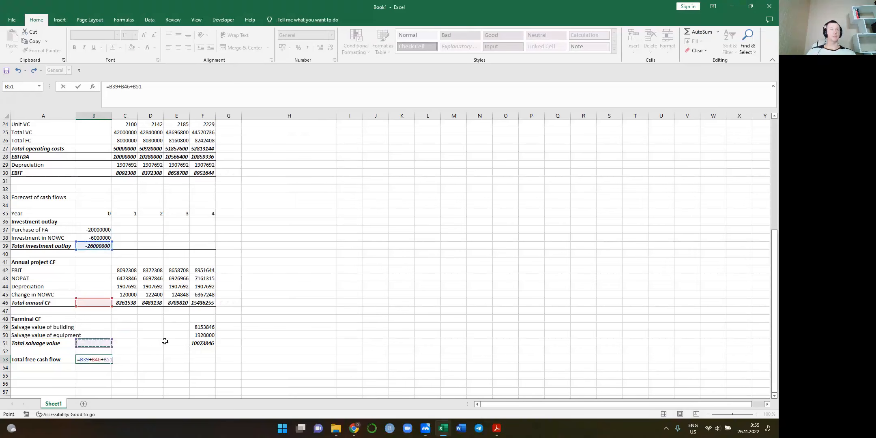
key(ctrl+Return)
Copy the total free cash flow formula from B53 across years 1 to 4 in C53:F53
key(ctrl+c)
key(shift+Right)
key(shift+Right)
key(shift+Right)
key(shift+Right)
key(ctrl+v)
Enter the label NPV in A55, two rows below the total free cash flow
scroll(165, 341, down, 2)
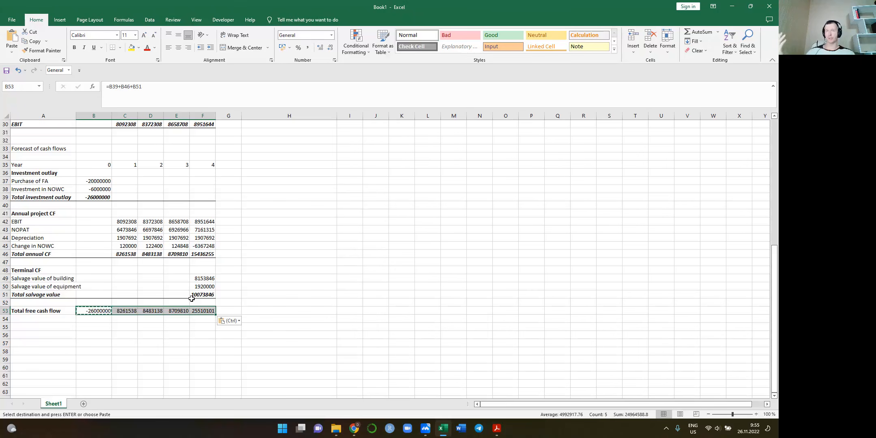
key(Down)
key(Down)
key(Down)
key(Down)
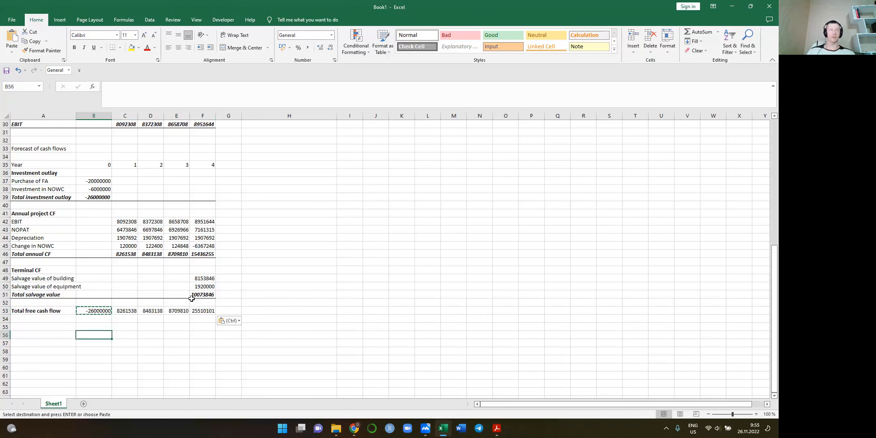
key(Left)
key(Up)
key(Up)
text(NP)
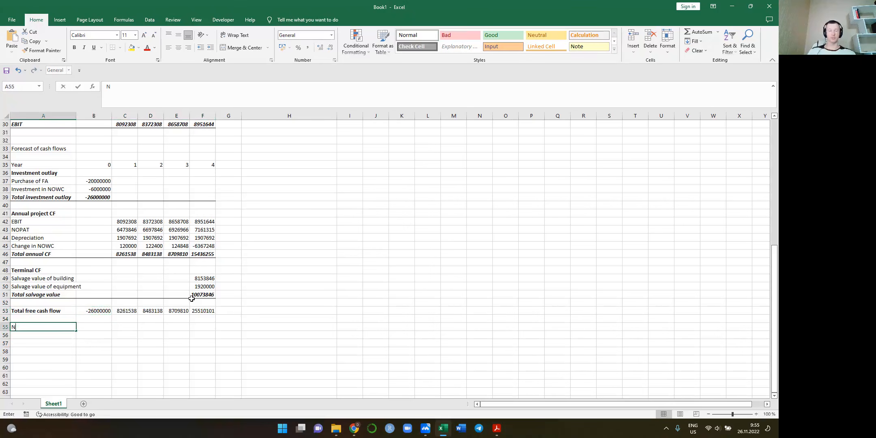
key(Tab)
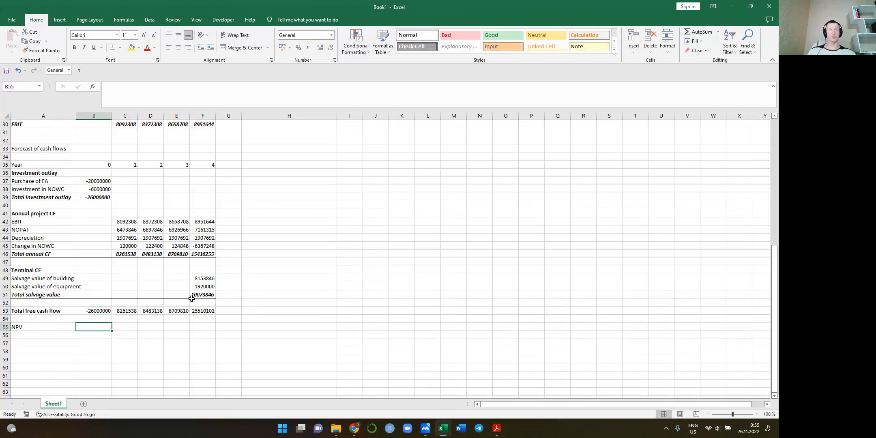
Enter the label PV in A56 for the present value row
key(Left)
key(Right)
key(Left)
key(Down)
text(PV)
key(Tab)
Discount the year 0 free cash flow in B56 at the cost of capital with =B53/(1+$B$9)^B35
text(=)
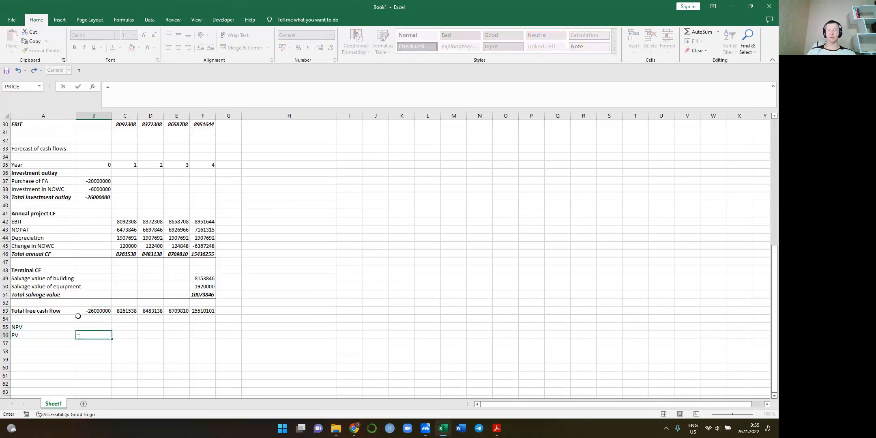
click(94, 308)
text(/)
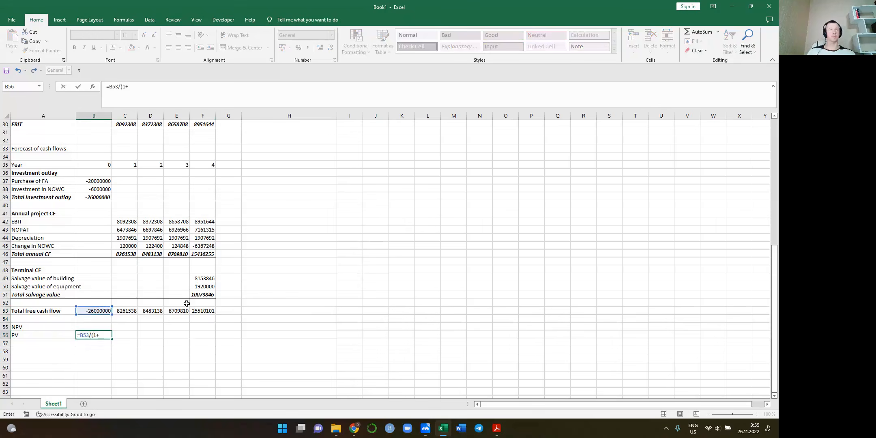
text((1+)
scroll(186, 303, up, 10)
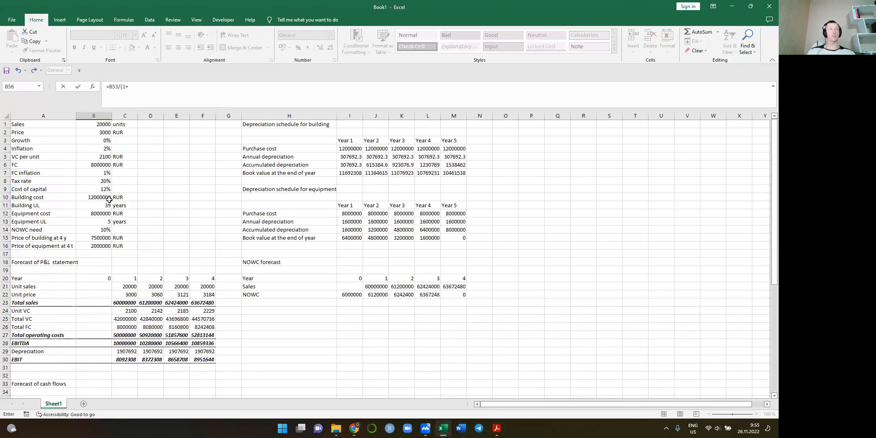
click(103, 189)
key(F4)
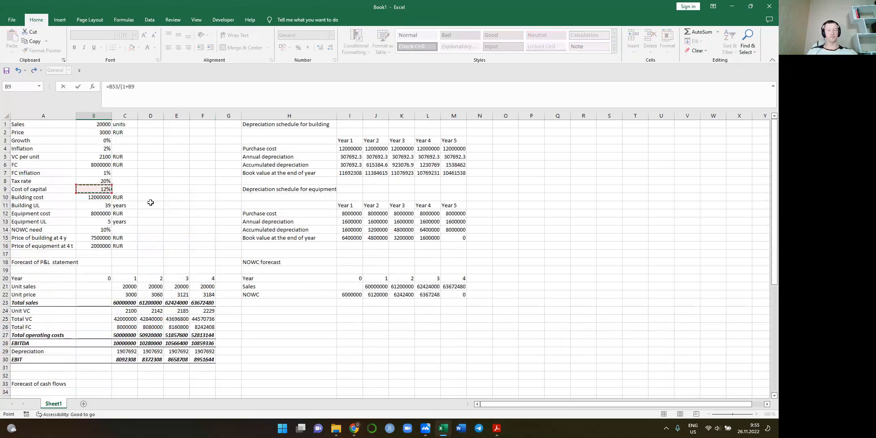
scroll(150, 203, down, 13)
text()^)
scroll(111, 222, up, 3)
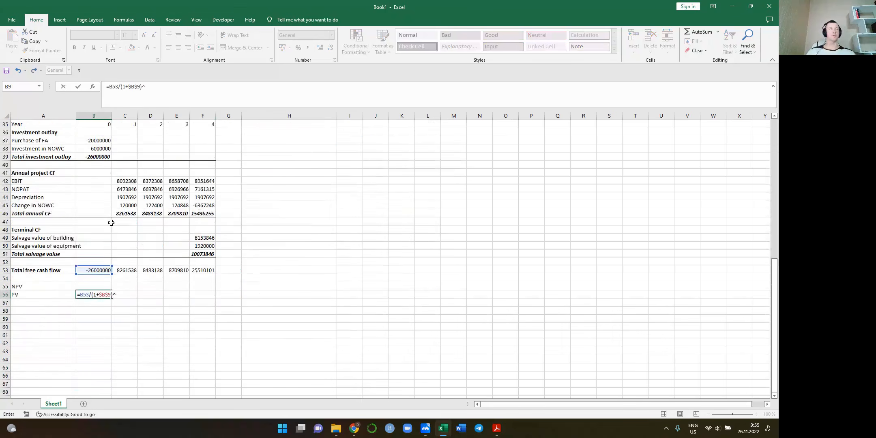
click(94, 172)
key(Return)
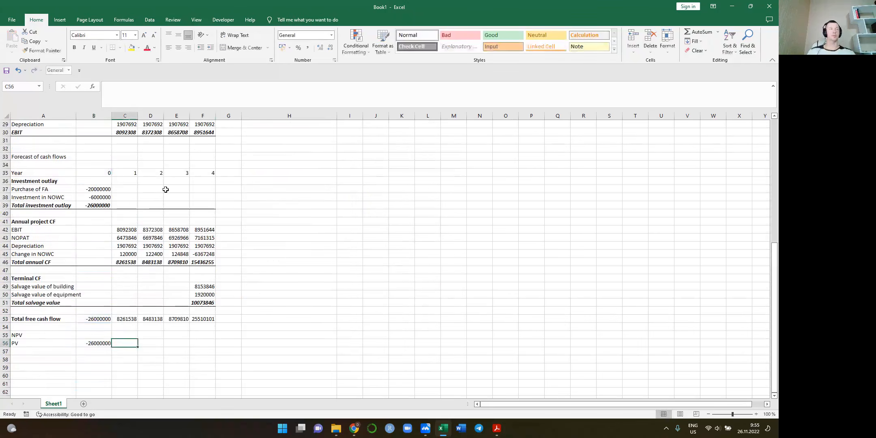
Copy the present value formula from B56 across years 1 to 4 in C56:F56
key(ctrl+c)
key(shift+Right)
key(shift+Right)
key(shift+Right)
key(shift+Right)
key(ctrl+v)
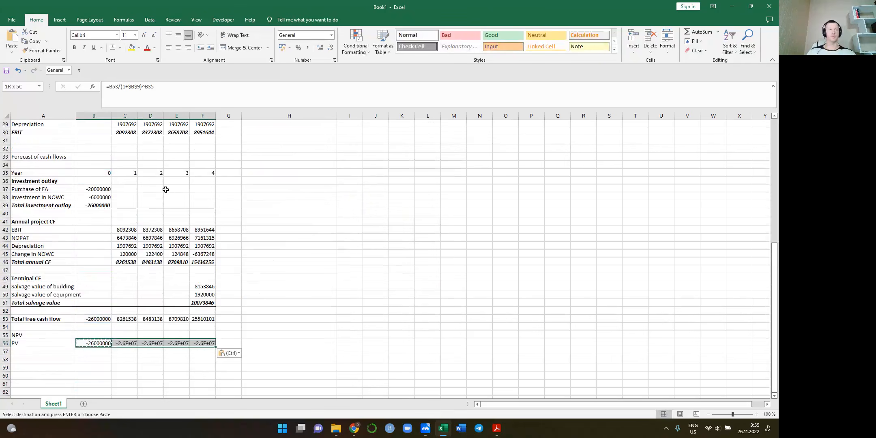
key(Left)
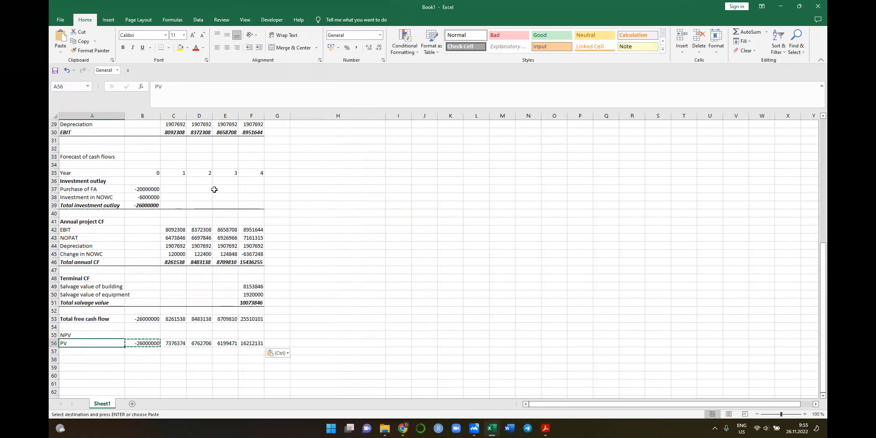
key(Up)
key(Right)
text(=)
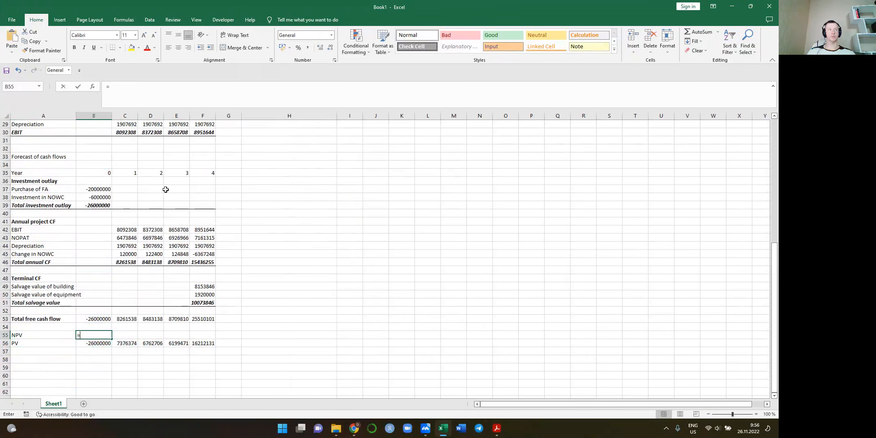
key(Escape)
Clear the NPV label from A55 and enter NPV in A58 below the PV row instead
key(Left)
key(Delete)
key(Down)
key(Down)
key(Down)
text(NPV)
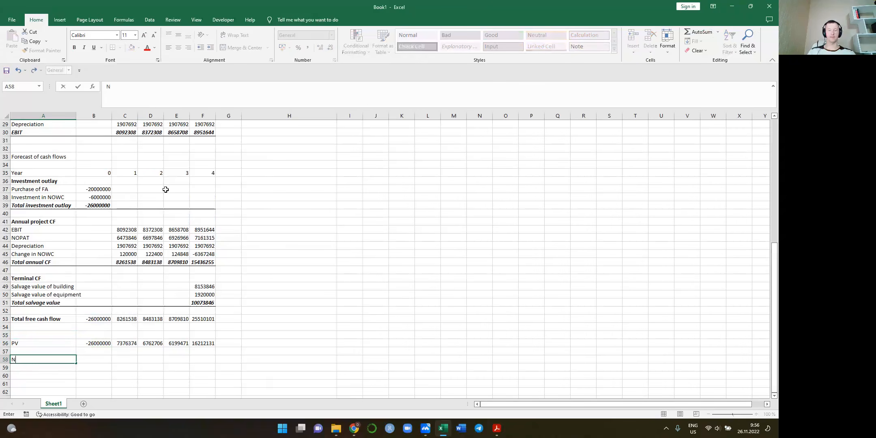
Calculate the NPV in B58 with =SUM(B56:F56) and add the unit RUR in C58
key(Right)
text(=SUM()
key(Up)
key(Up)
key(shift+Right)
key(shift+Right)
key(shift+Right)
key(shift+Right)
key(shift+Right)
key(shift+Left)
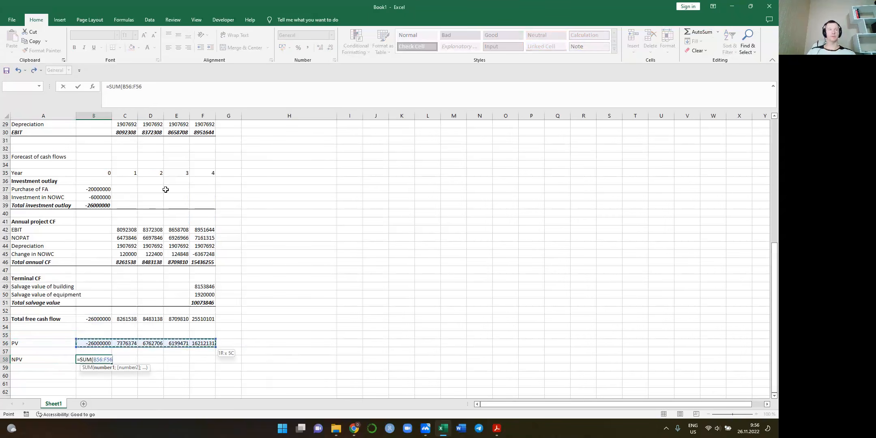
text())
key(Return)
key(Up)
key(Right)
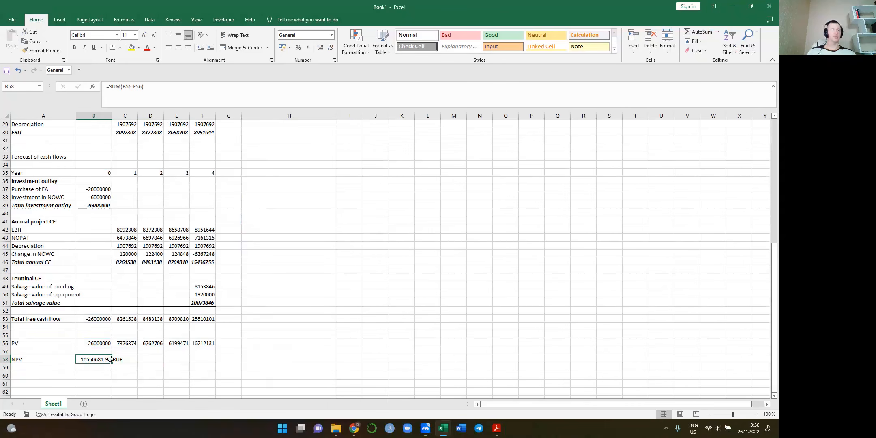
Enter the conclusion "NPV is positive => the project can be accepted" in D58
click(147, 359)
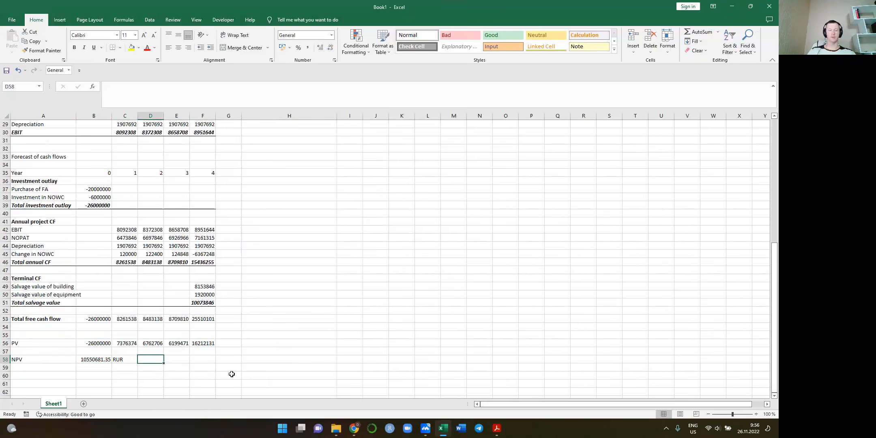
text(NPV is positive )
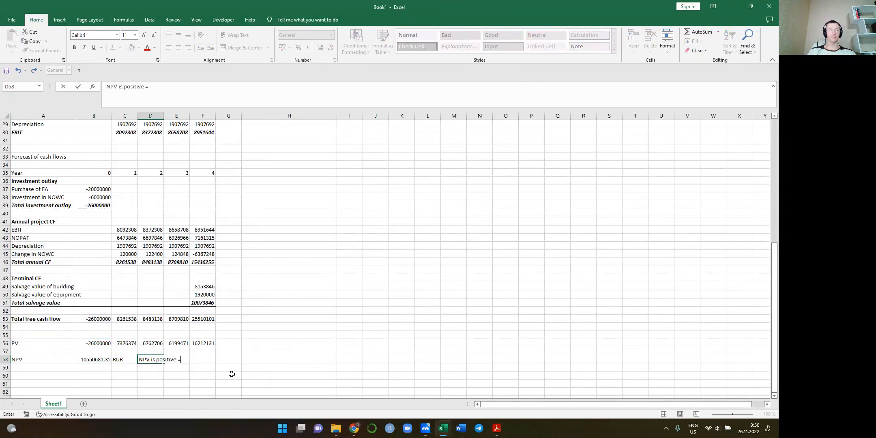
text(=> the project can be accepte)
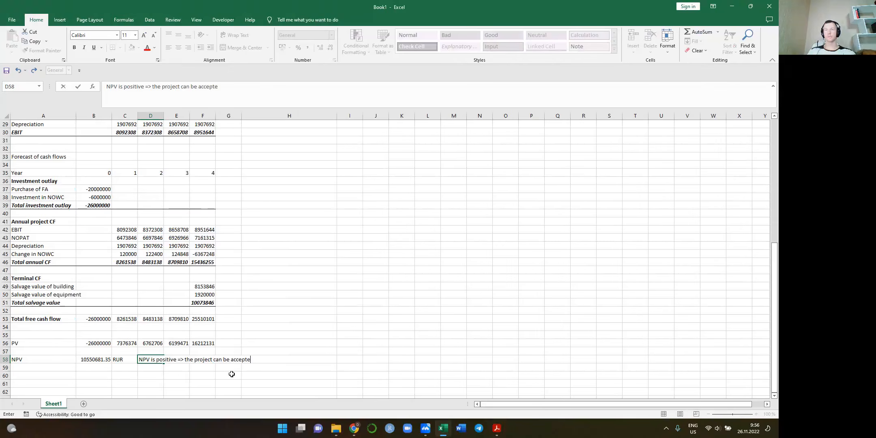
text(d)
key(Return)
Label A59 as IRR and calculate it in B59 with the IRR function over the free cash flows B53:F53
click(42, 366)
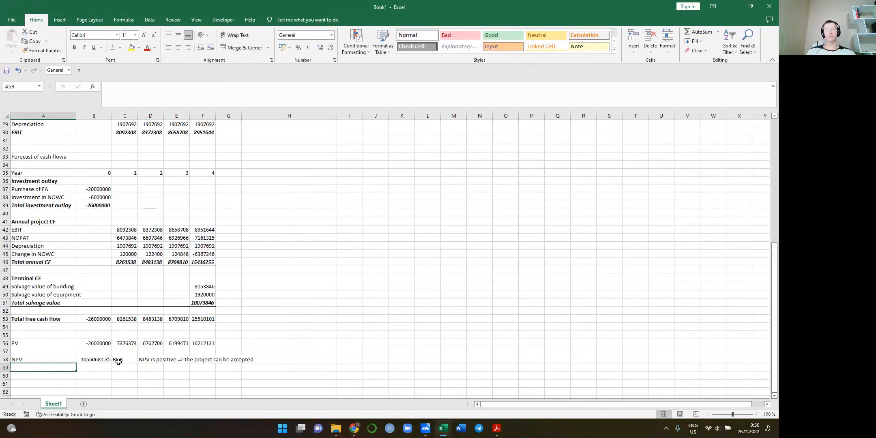
text(IRR)
key(Tab)
text(=IRR()
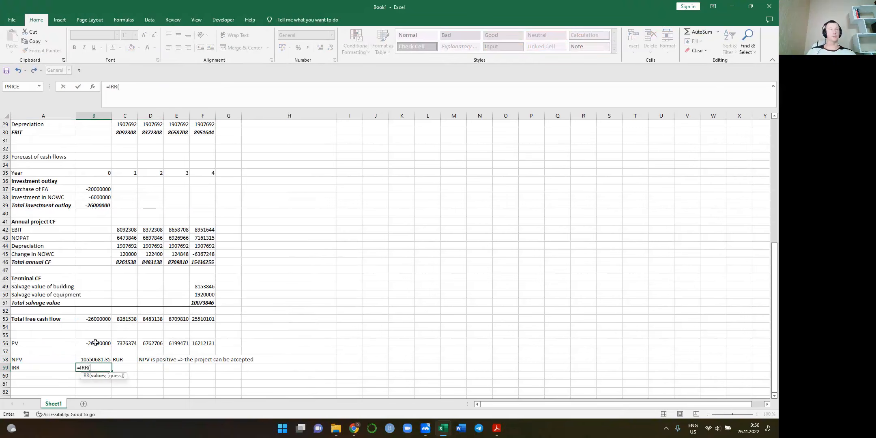
drag(94, 316, 212, 319)
key(Return)
Enter the conclusion "IRR > 12% => the priject can be accepted" in D59 beside the IRR
key(Right)
key(Up)
key(Up)
key(Right)
key(Right)
key(Down)
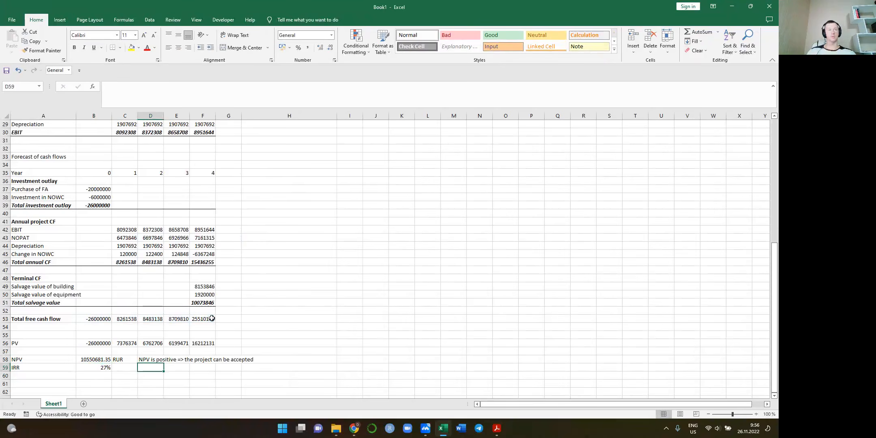
text(IRR > 12)
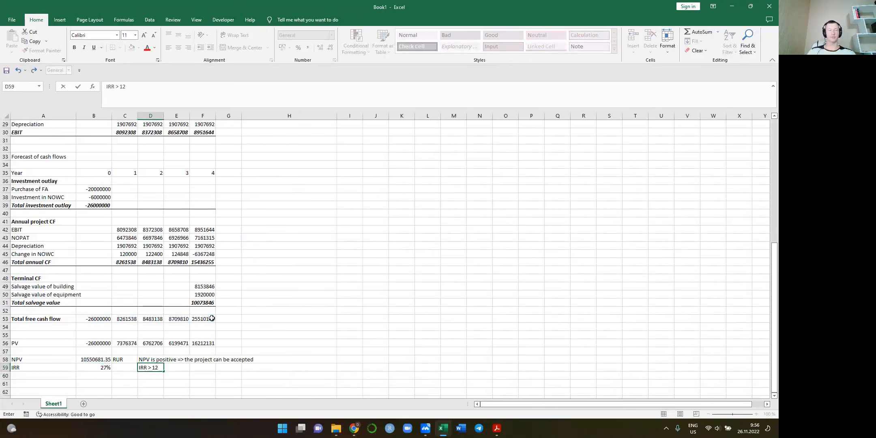
text(% => the priject can be accepted)
key(Return)
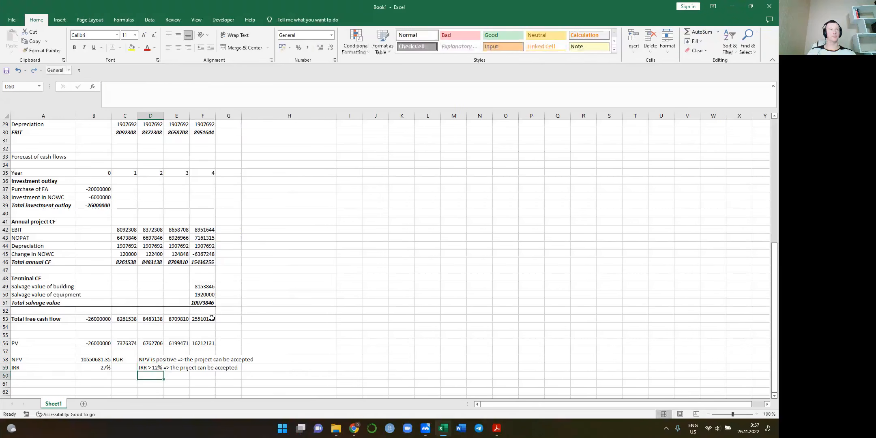
Review the finished model, from the NPV and IRR results through the cash flow and P&L forecasts to the input assumptions
key(Left)
key(Left)
key(Left)
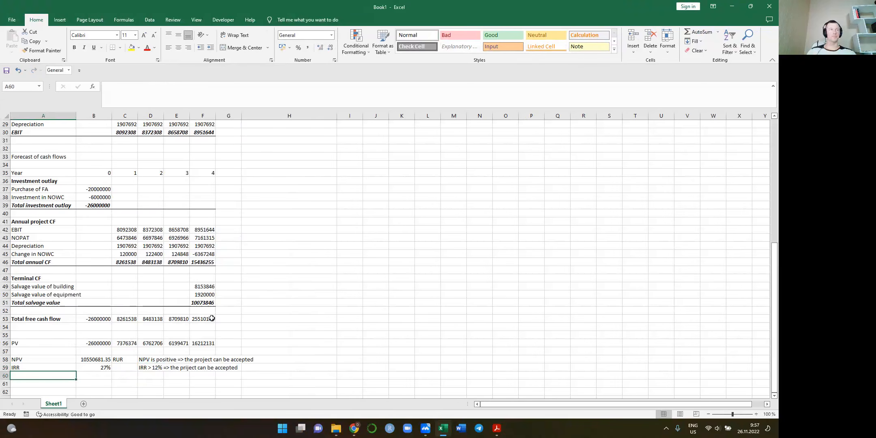
scroll(202, 295, down, 3)
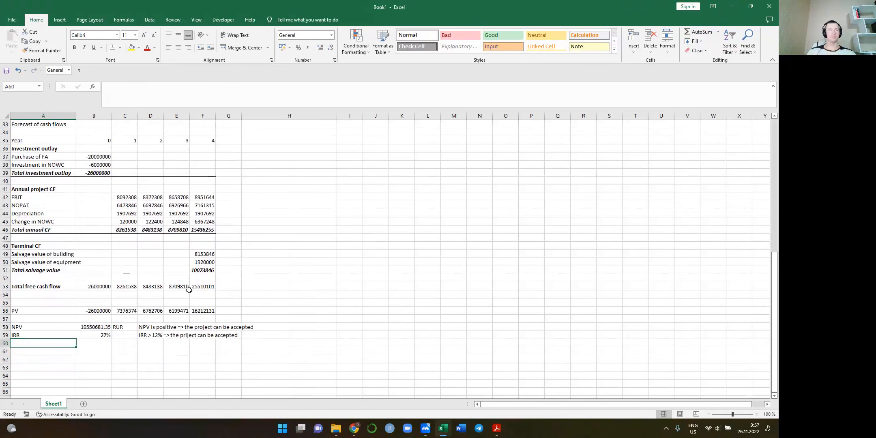
scroll(189, 290, down, 1)
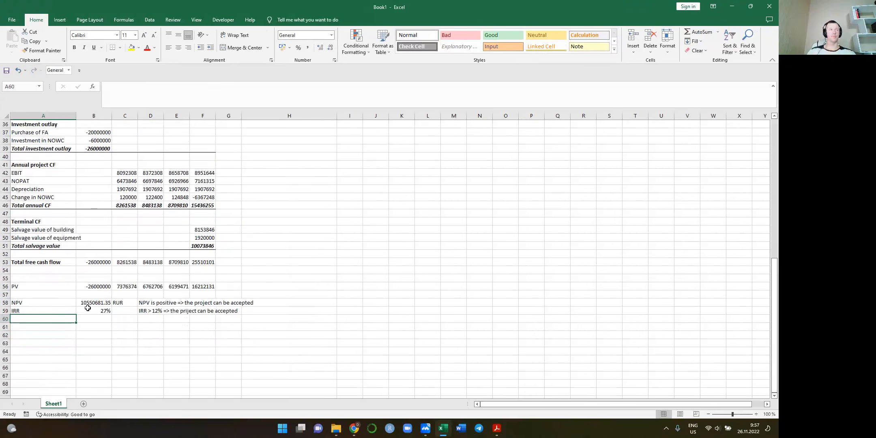
scroll(102, 306, up, 12)
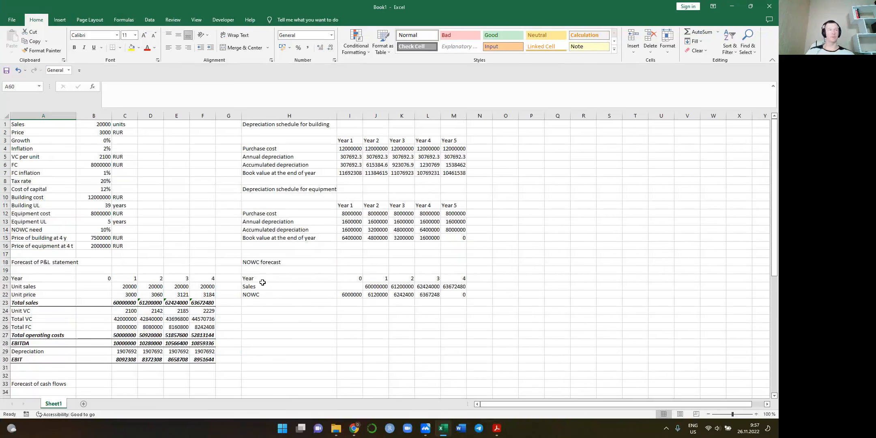
scroll(160, 317, down, 3)
scroll(160, 317, down, 4)
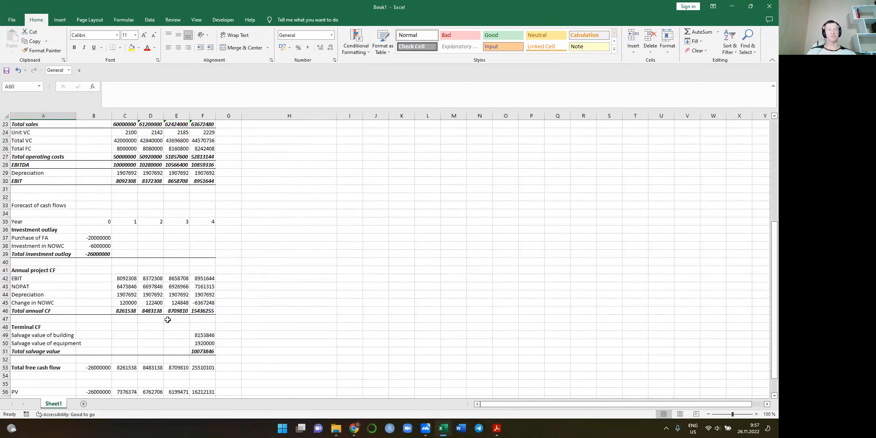
scroll(145, 318, up, 4)
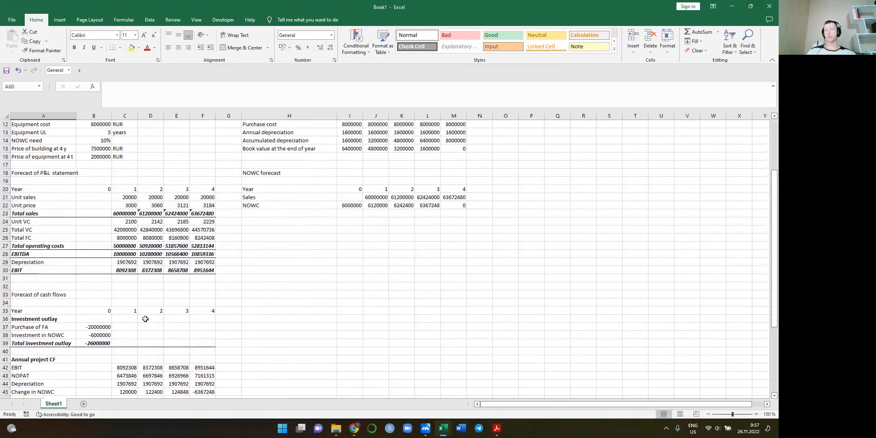
scroll(145, 318, up, 1)
drag(125, 208, 209, 279)
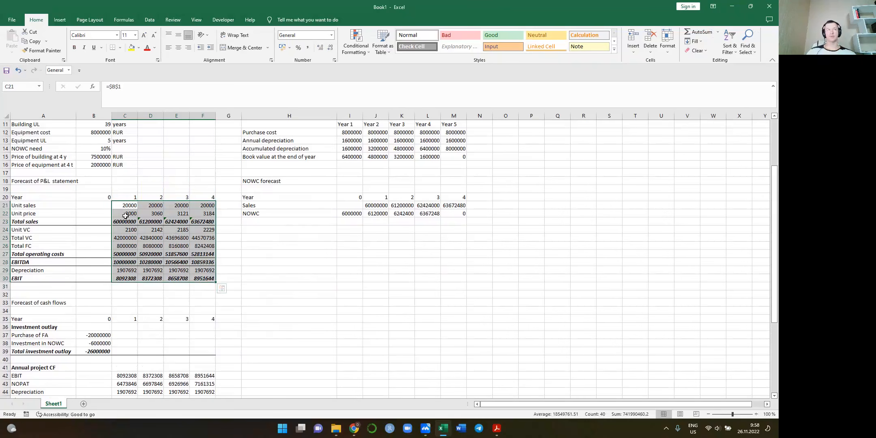
click(123, 204)
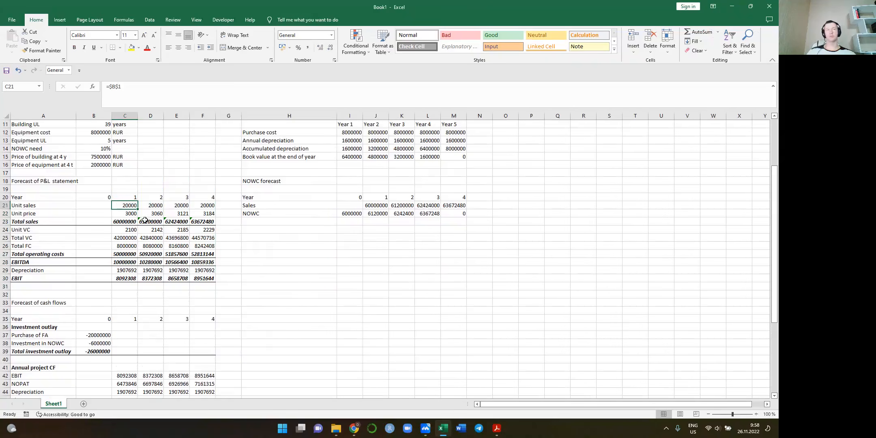
scroll(145, 220, up, 3)
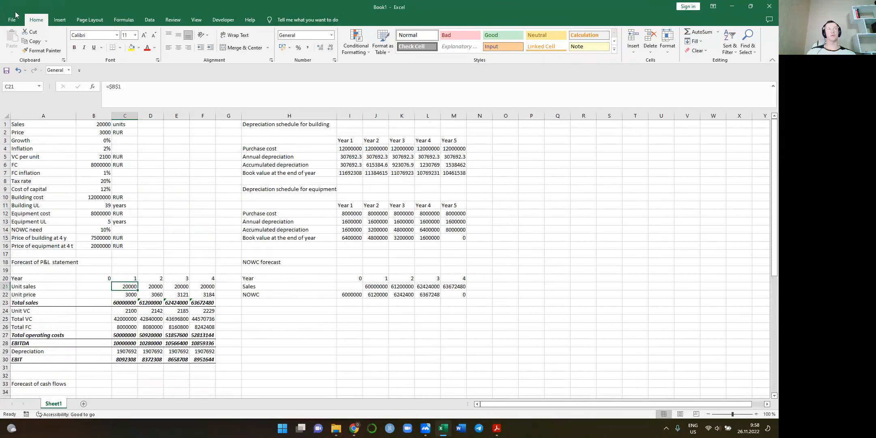
Save the workbook as "Cash flow estimation" in the Financial Management folder under ISTU, 2022-2023
click(5, 73)
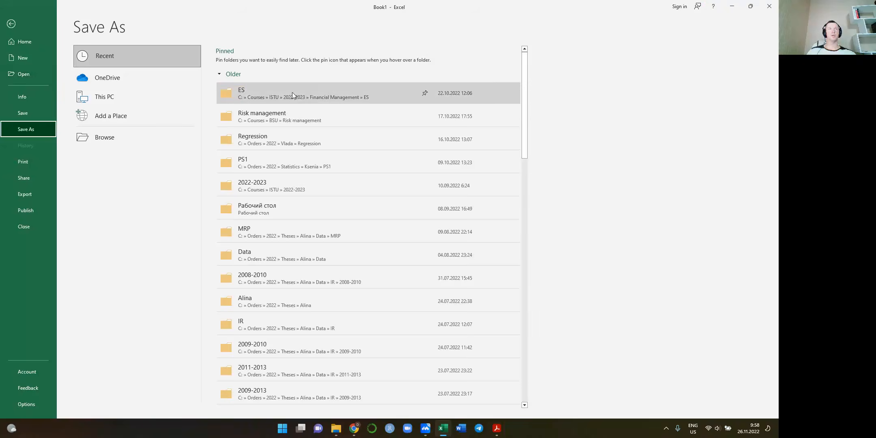
click(285, 90)
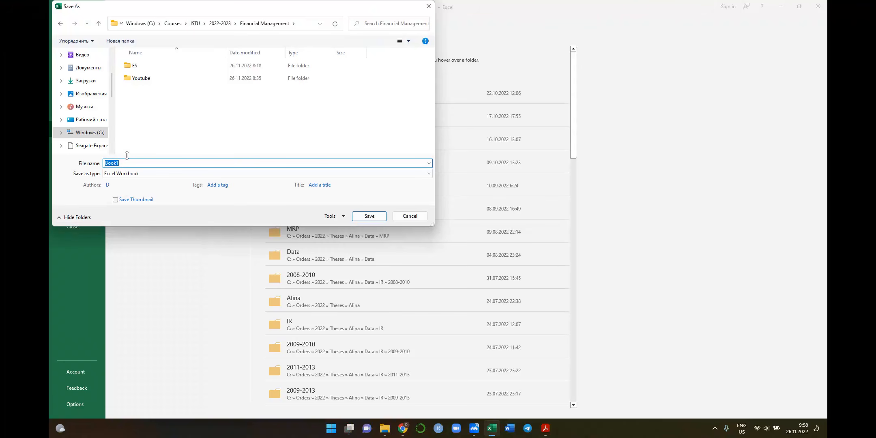
text(Cash flo)
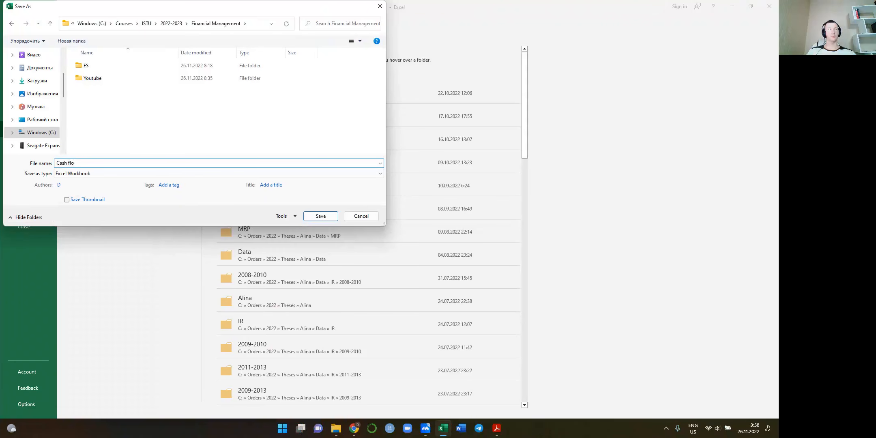
text(w estimation)
key(Return)
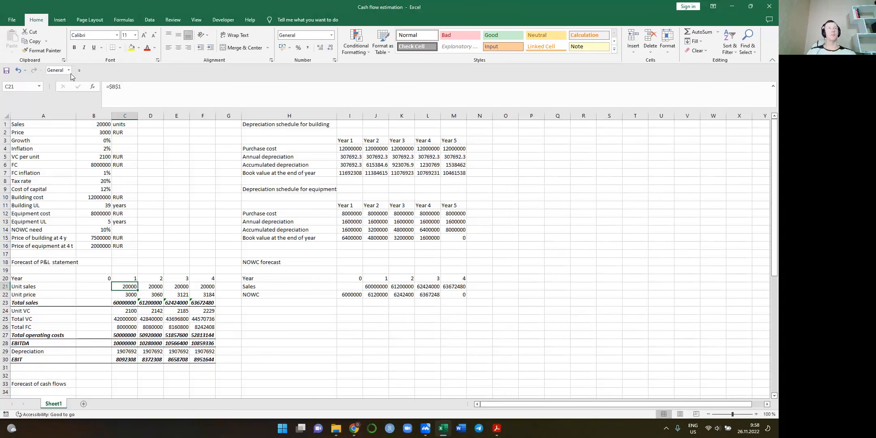
Switch to the Lecture 8 PDF in Adobe Acrobat Reader and go to the Conclusion slide on page 15
key(alt+Tab)
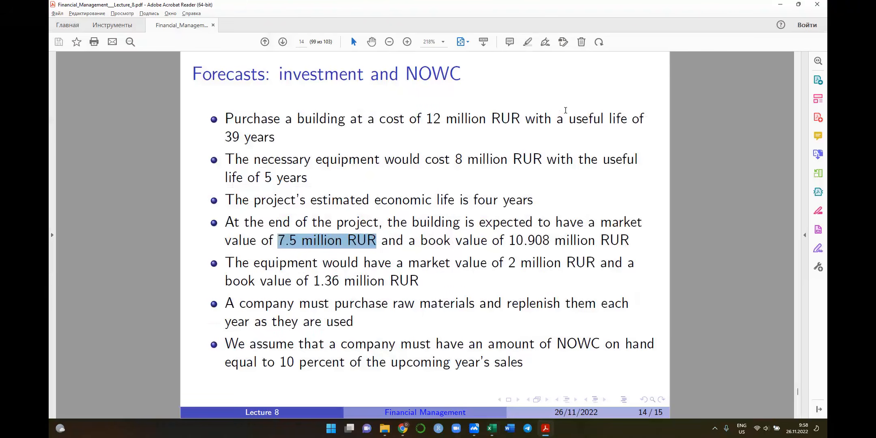
click(546, 94)
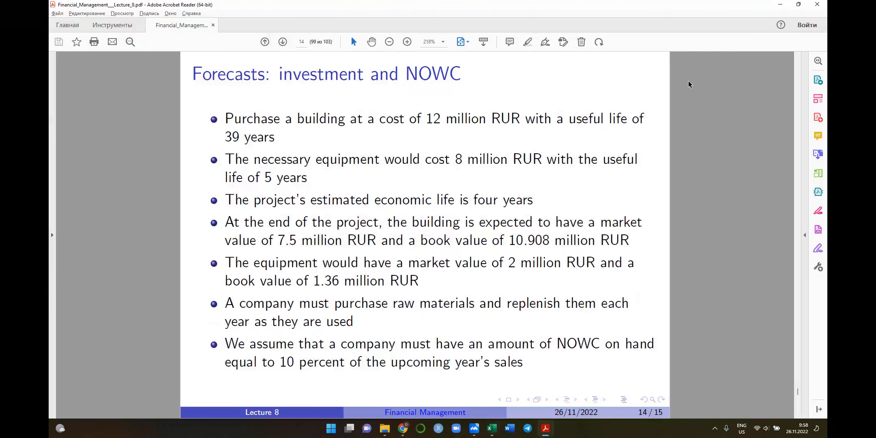
scroll(688, 81, down, 1)
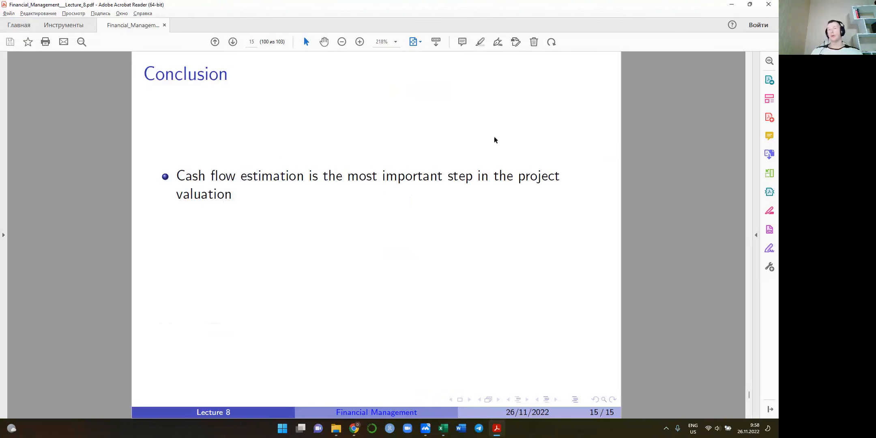